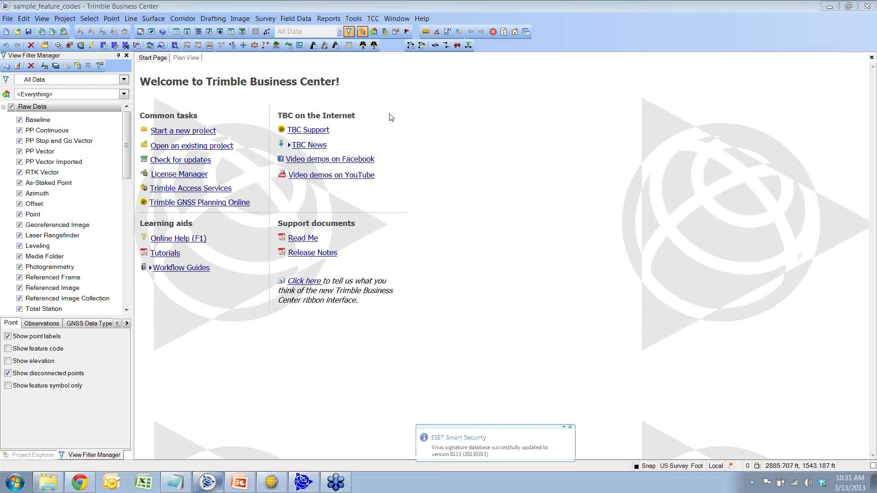
pyautogui.click(359, 20)
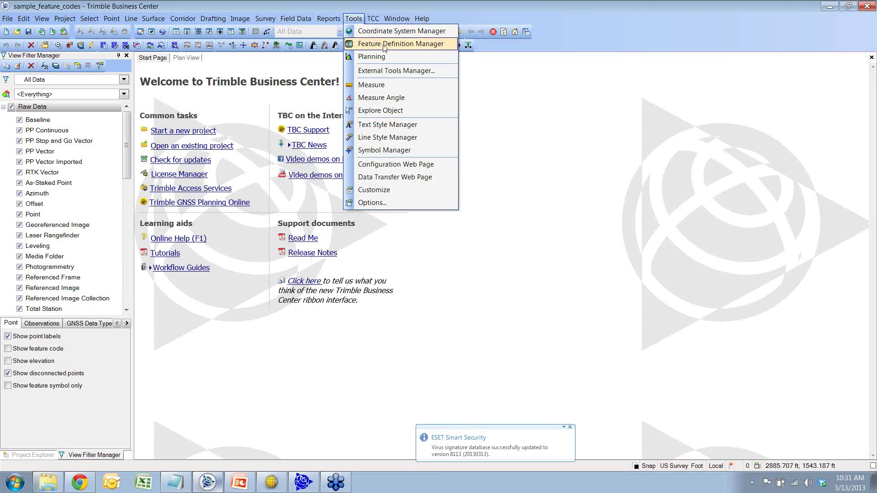
pyautogui.click(474, 10)
pyautogui.click(461, 30)
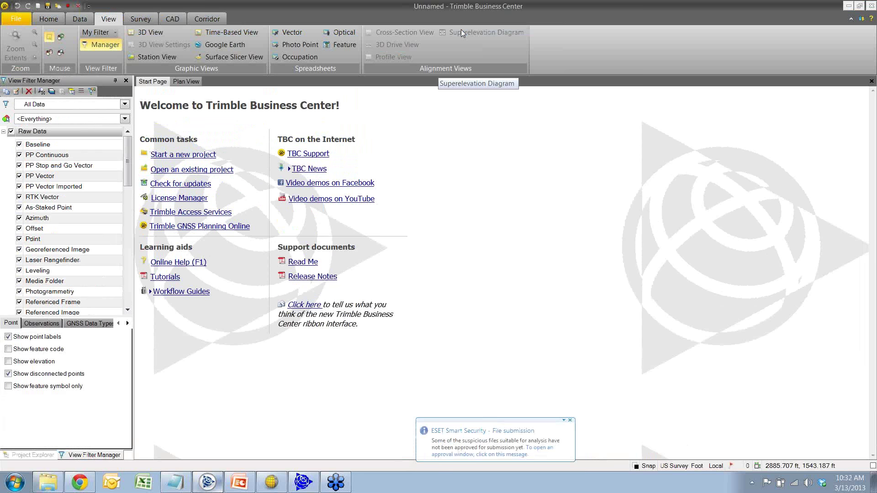
pyautogui.click(18, 17)
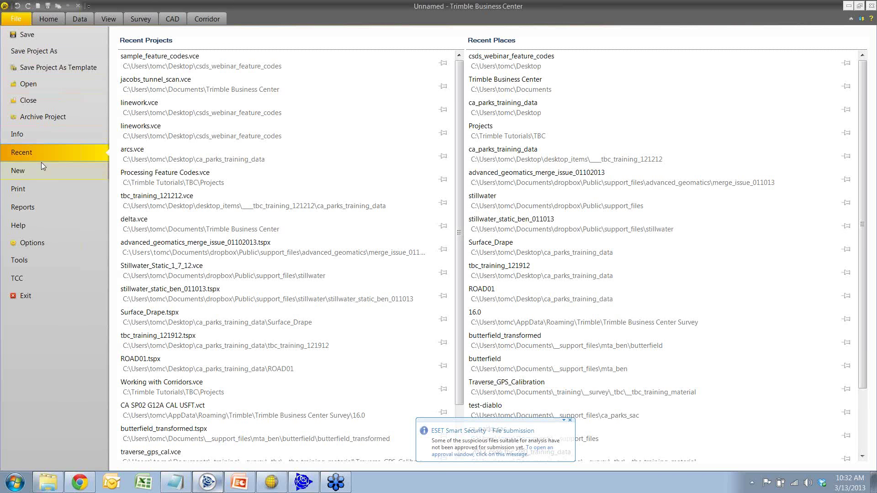
pyautogui.click(14, 268)
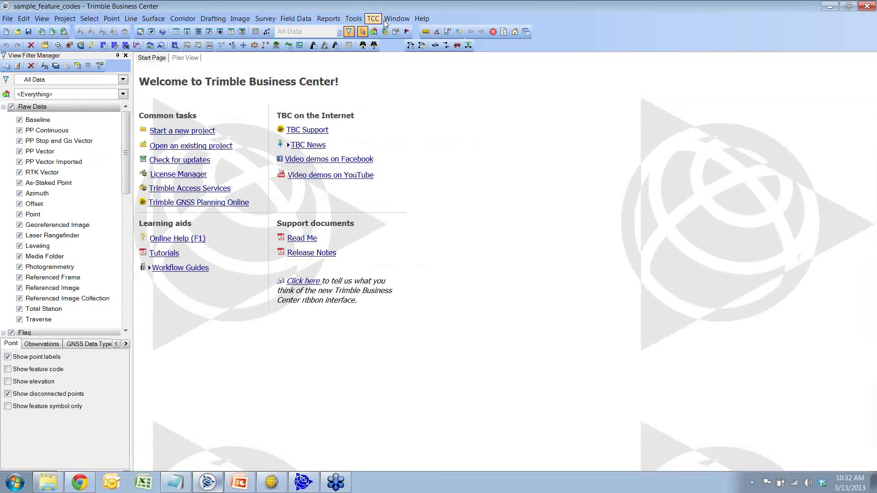
# Step: Open the Feature Definition Manager in a maximized window and create a new feature definition file
pyautogui.click(354, 20)
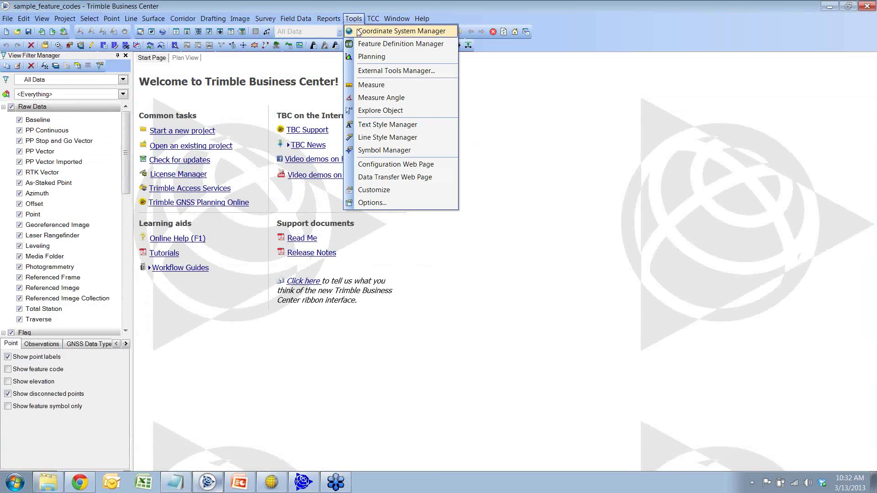
pyautogui.click(363, 44)
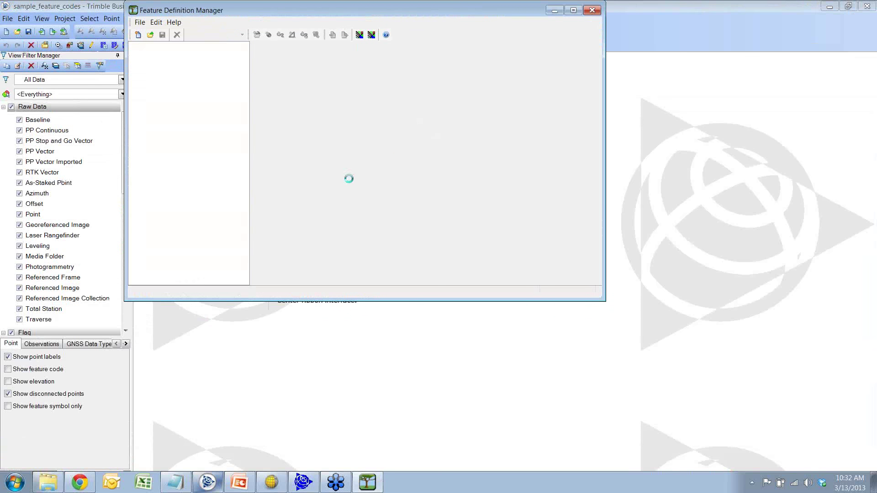
pyautogui.click(573, 10)
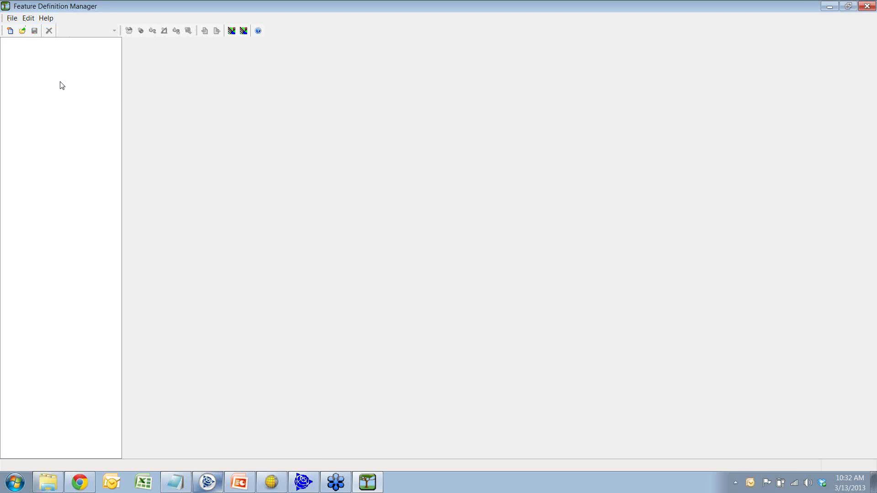
pyautogui.click(14, 19)
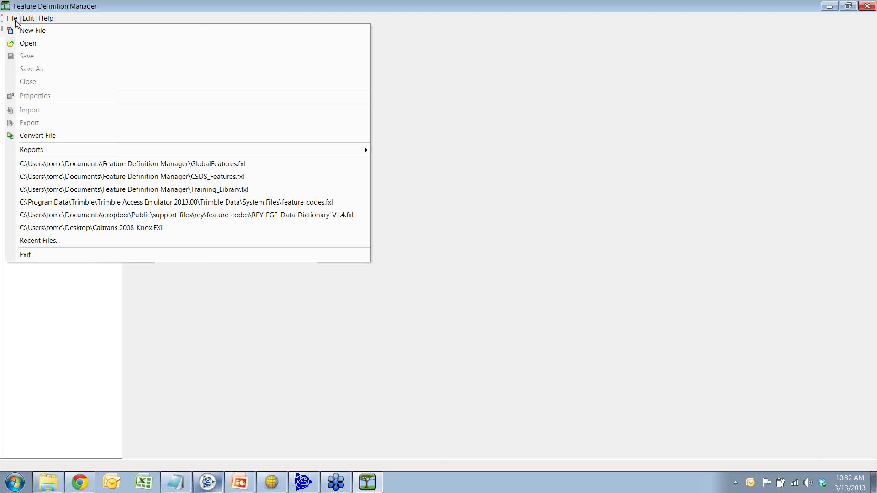
pyautogui.click(25, 31)
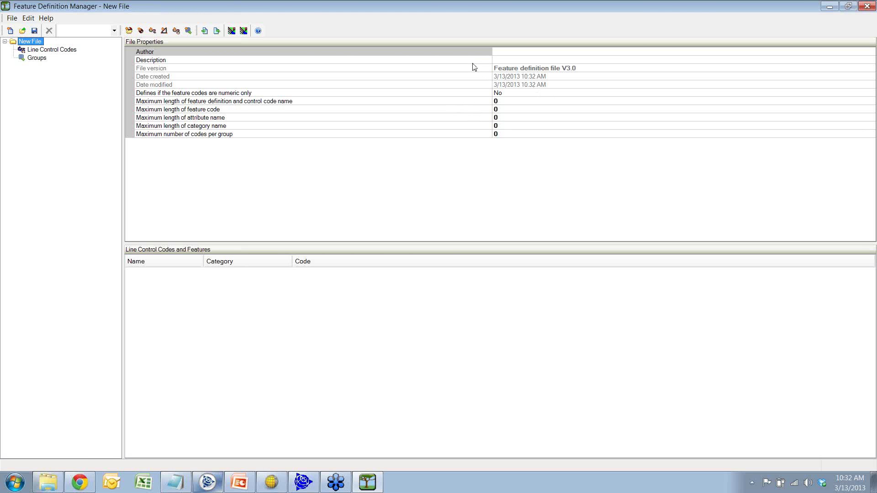
# Step: Examine the new file's properties, including the description and the maximum lengths for names, codes, attributes, categories and groups
pyautogui.click(514, 61)
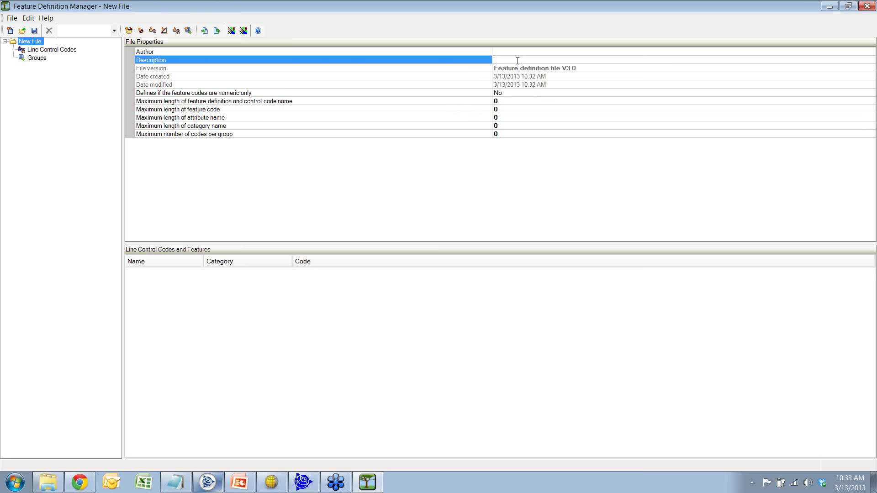
pyautogui.click(512, 109)
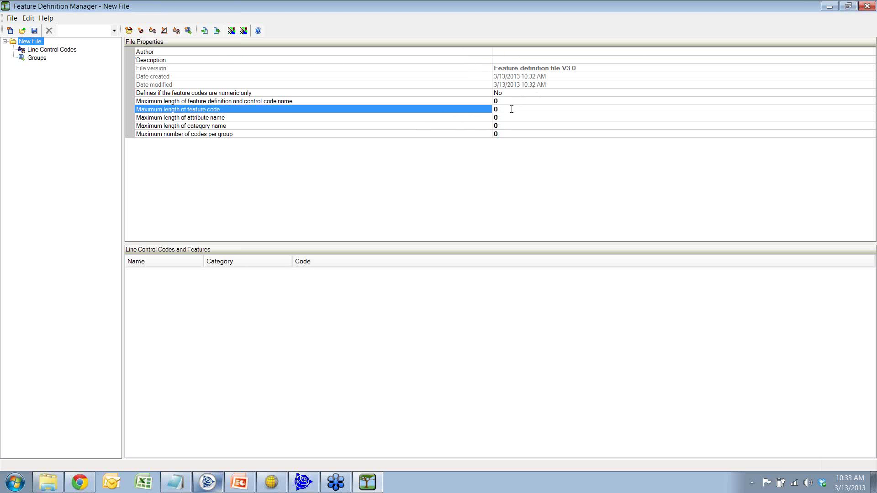
pyautogui.click(507, 101)
pyautogui.click(506, 109)
pyautogui.click(506, 117)
pyautogui.click(506, 125)
pyautogui.click(506, 134)
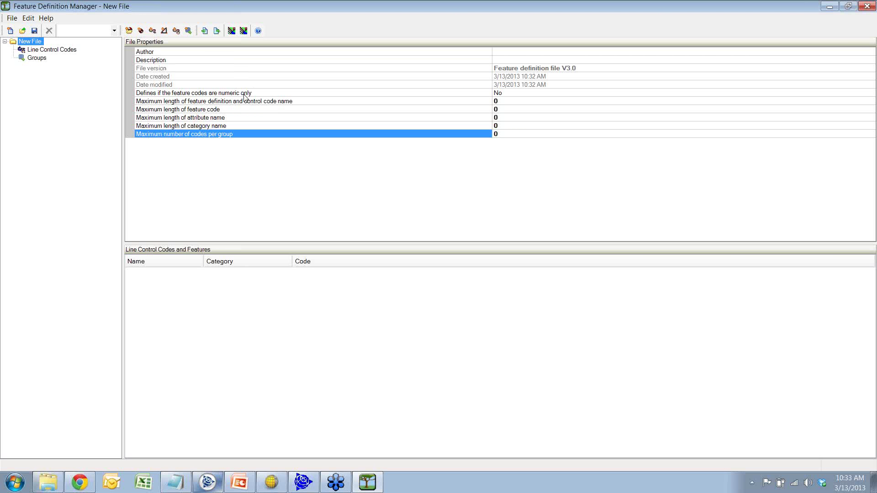
pyautogui.click(79, 124)
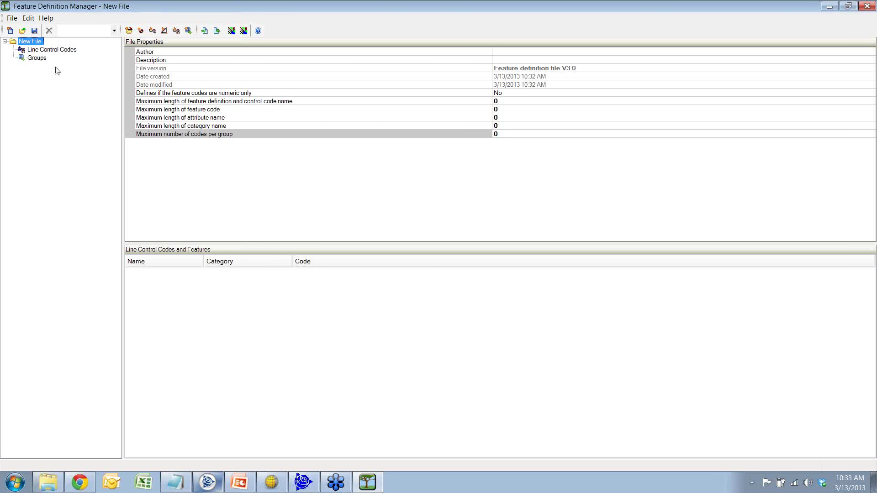
# Step: Start a new point feature definition named Tree with code TREE in the category Landscape
pyautogui.click(31, 19)
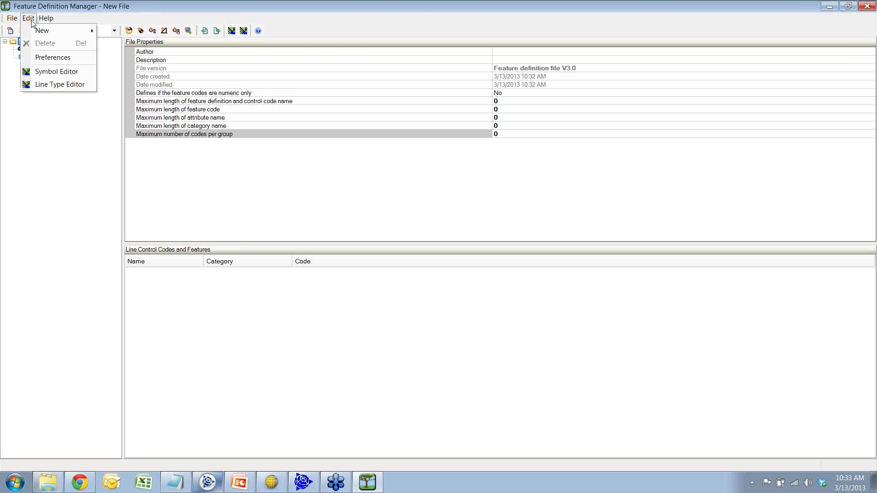
pyautogui.moveTo(36, 30)
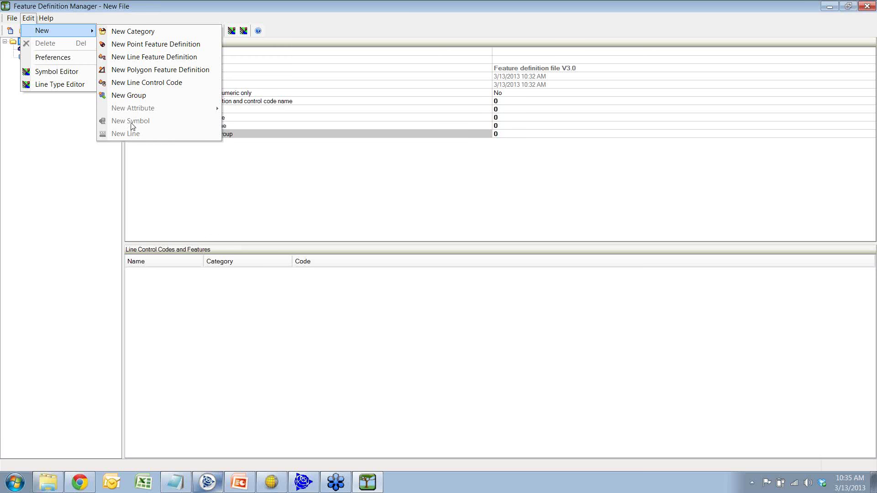
pyautogui.click(146, 45)
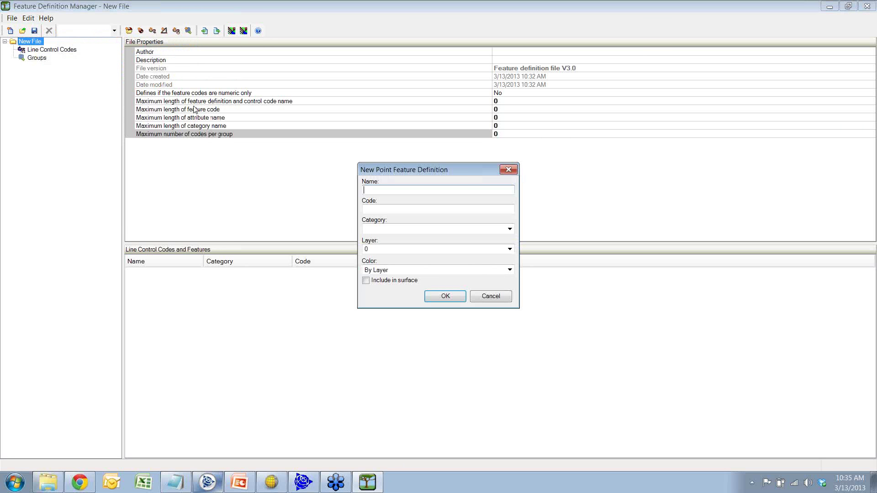
pyautogui.write('Tree')
pyautogui.click(386, 209)
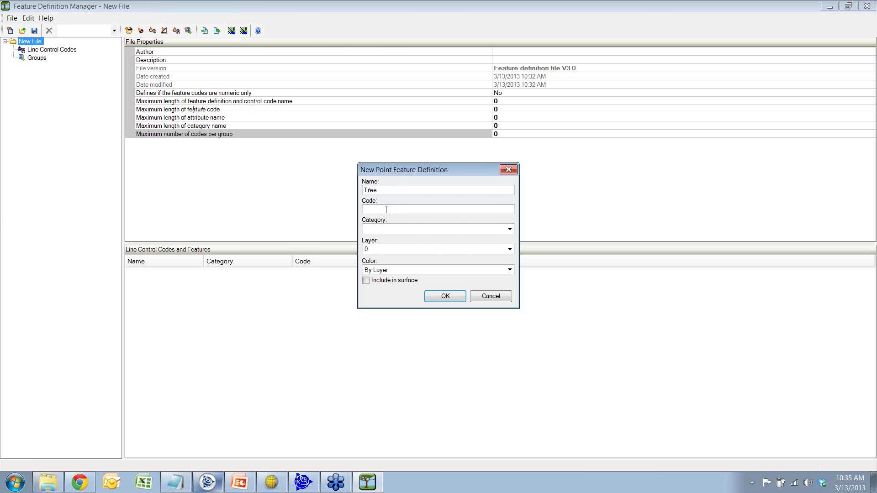
pyautogui.write('TREE')
pyautogui.click(379, 230)
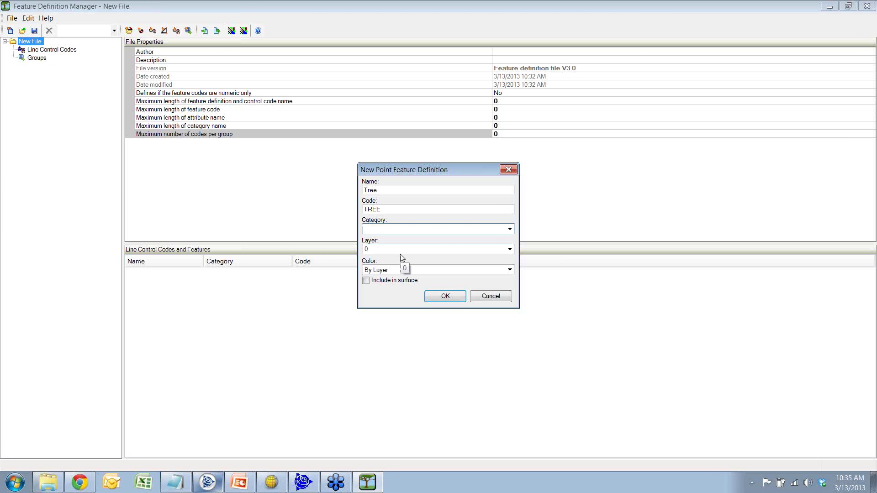
pyautogui.write('Landscape')
# Step: Create a new layer named Vegetation with the color Green and assign it to the Tree feature
pyautogui.click(510, 249)
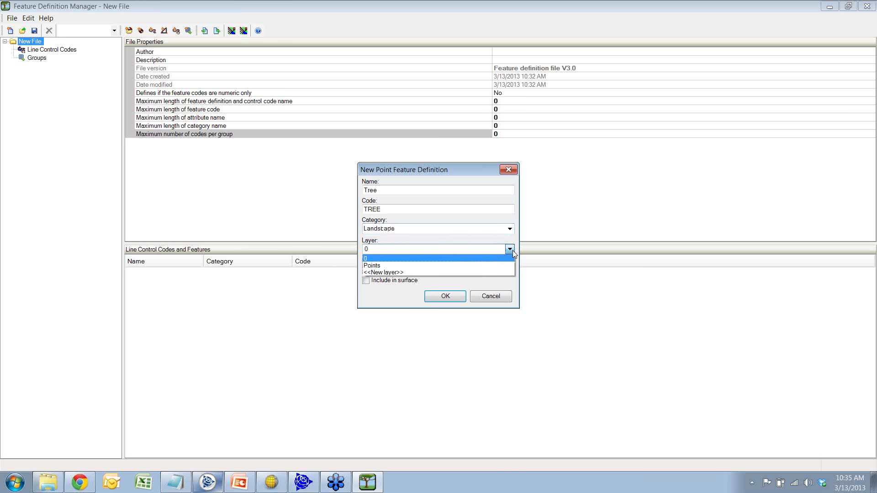
pyautogui.click(470, 273)
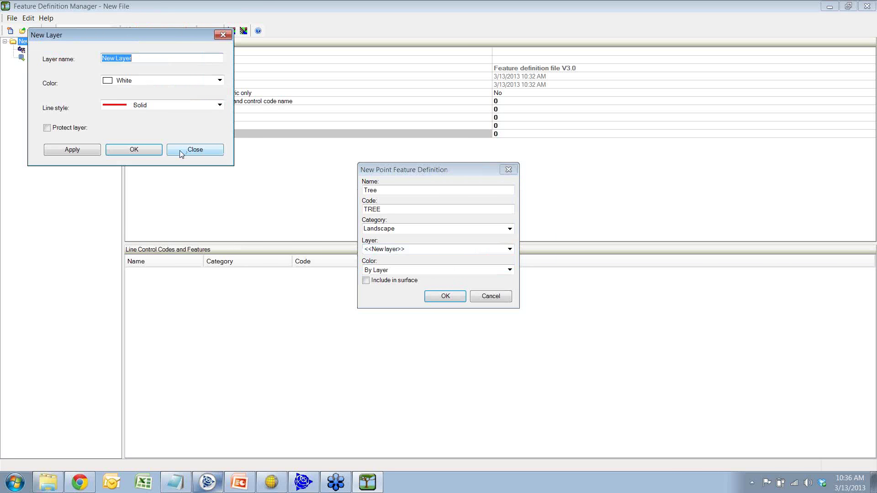
pyautogui.write('Vegetation')
pyautogui.click(159, 81)
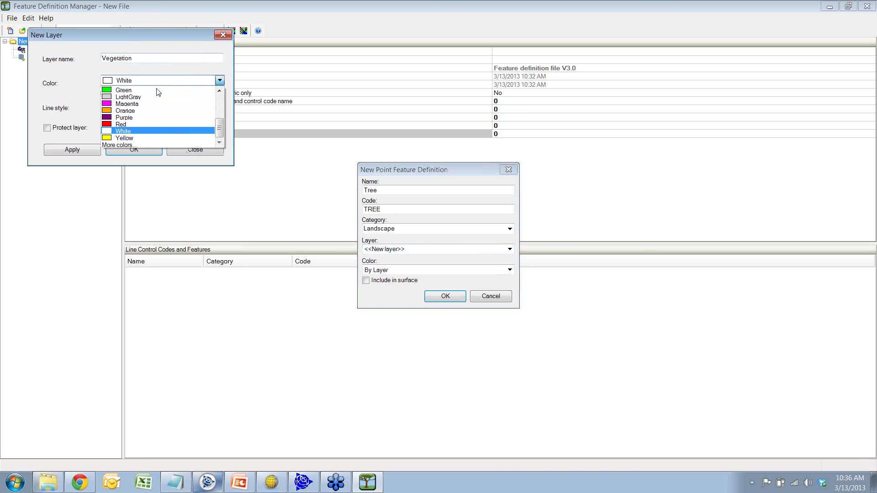
pyautogui.click(157, 91)
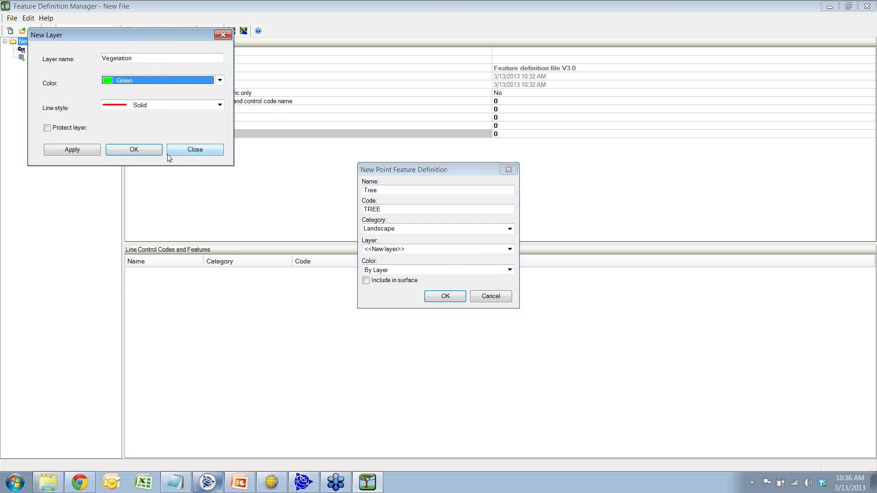
pyautogui.click(136, 149)
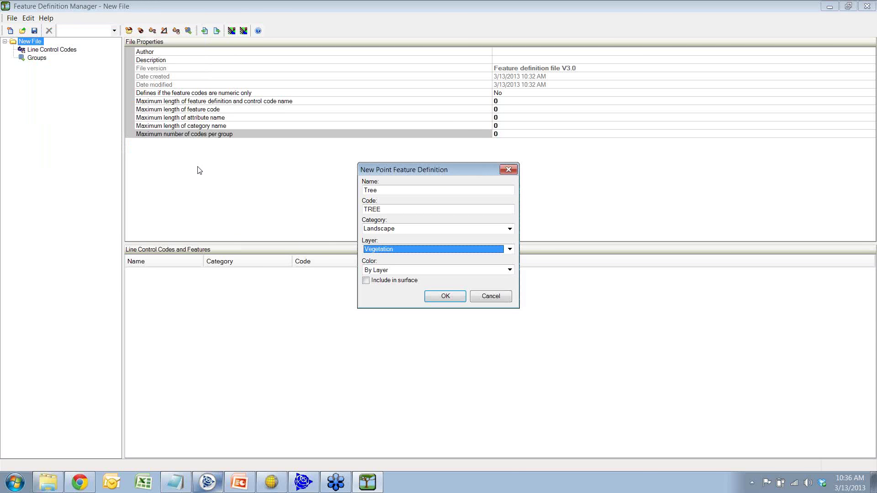
# Step: Keep the Tree feature's color as By Layer, leave it out of the surface, and create the definition
pyautogui.click(449, 272)
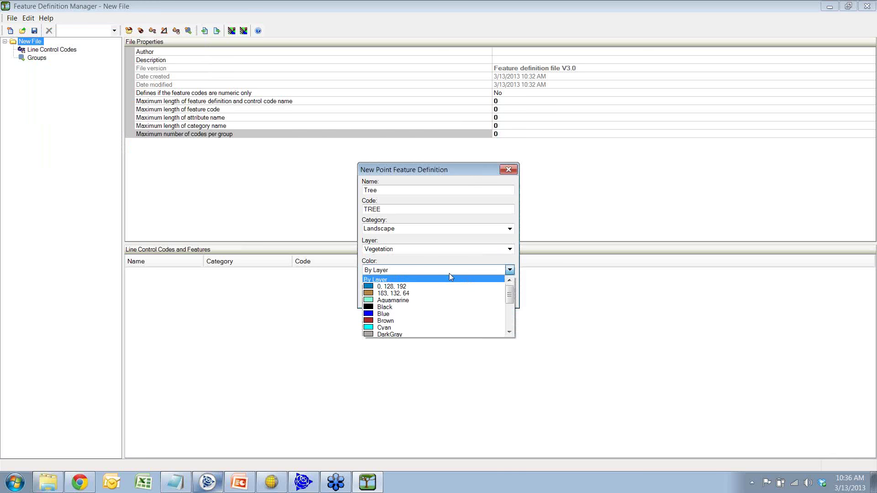
pyautogui.click(449, 275)
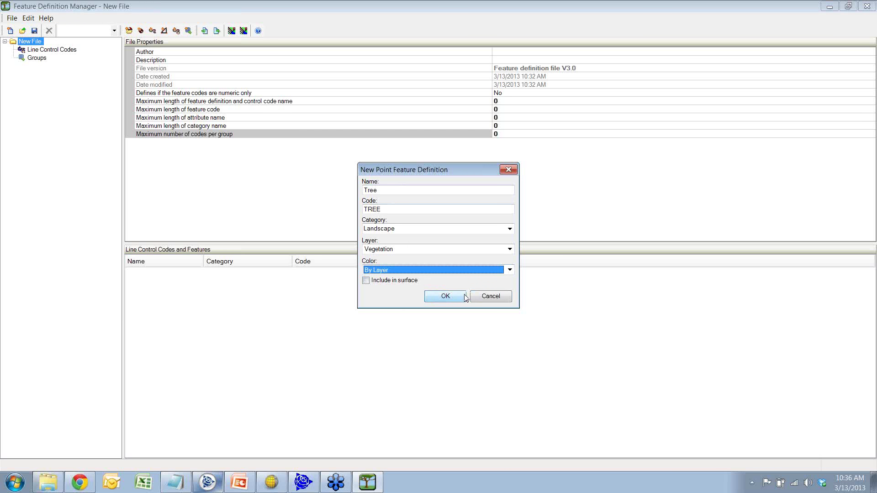
pyautogui.click(487, 269)
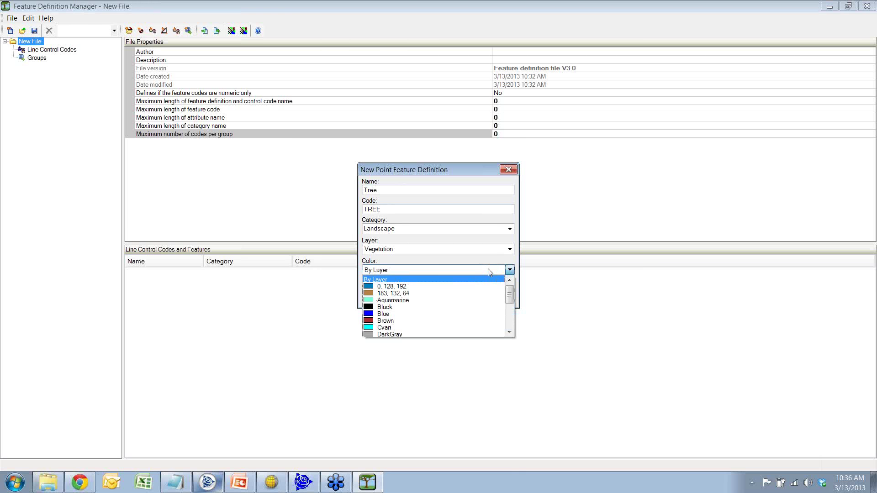
pyautogui.moveTo(509, 294)
pyautogui.mouseDown()
pyautogui.moveTo(512, 310)
pyautogui.moveTo(513, 279)
pyautogui.mouseUp()
pyautogui.click(509, 269)
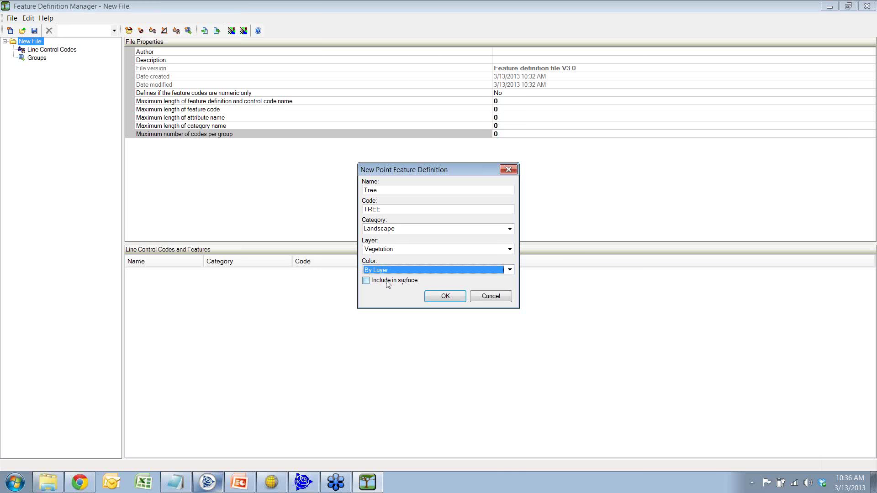
pyautogui.click(453, 301)
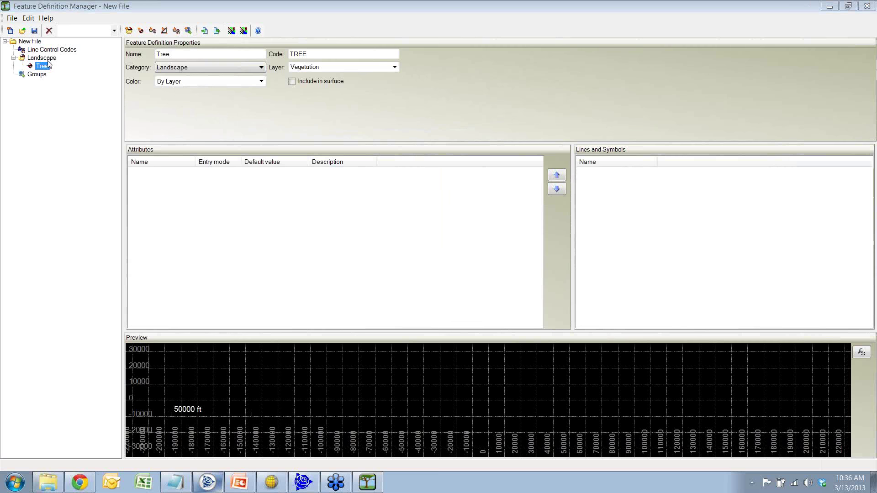
pyautogui.click(29, 19)
pyautogui.moveTo(37, 30)
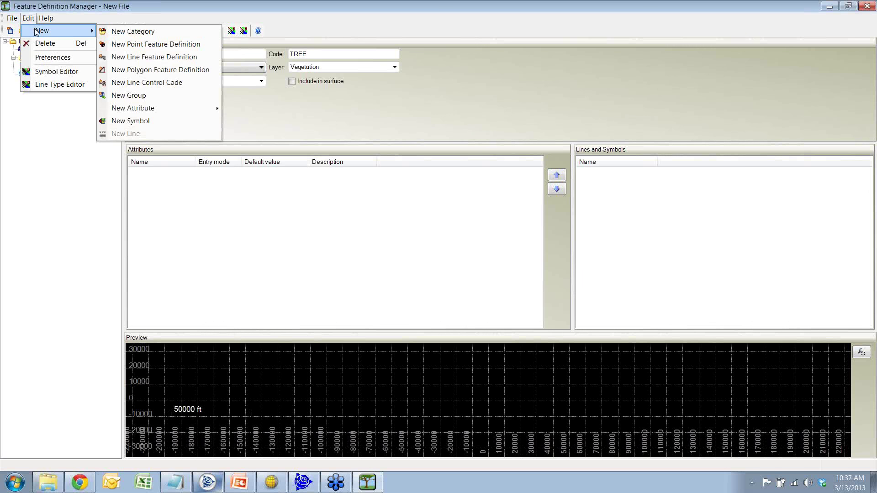
pyautogui.click(41, 138)
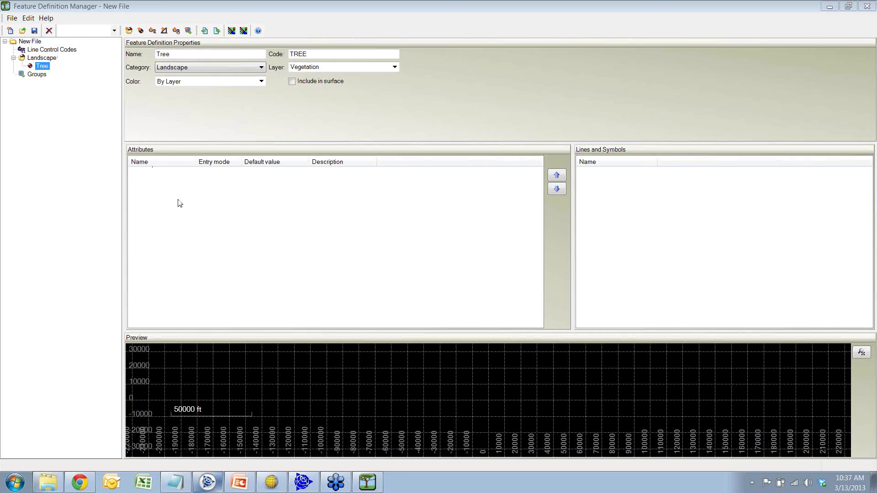
pyautogui.click(33, 22)
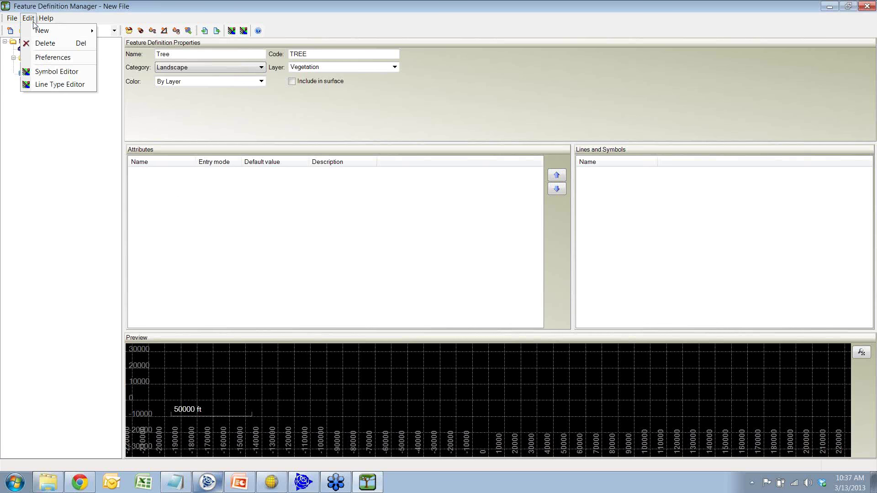
pyautogui.moveTo(36, 29)
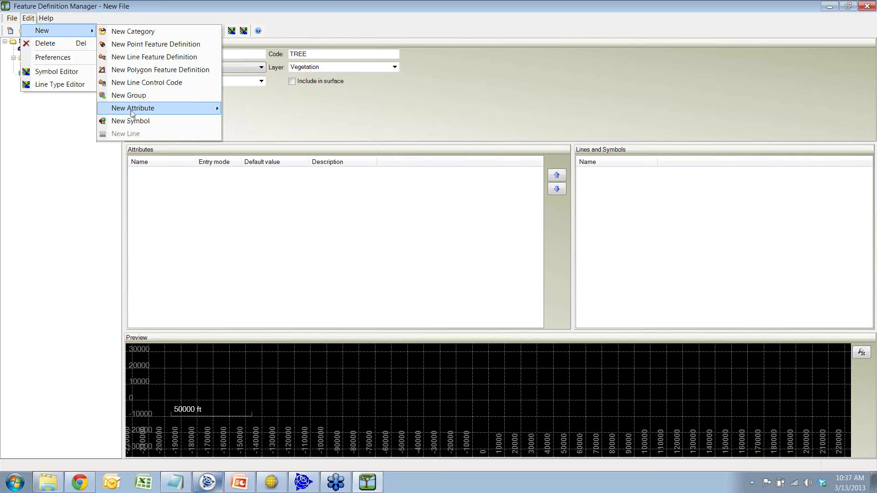
pyautogui.click(173, 206)
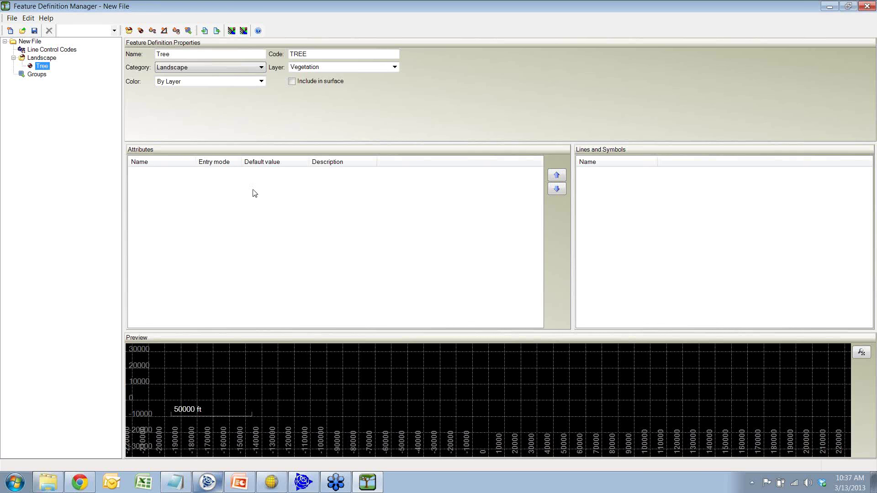
# Step: Start a new text attribute for the Tree feature named Tree ID with the description Asset Tag on Tree
pyautogui.rightClick(238, 187)
pyautogui.moveTo(253, 200)
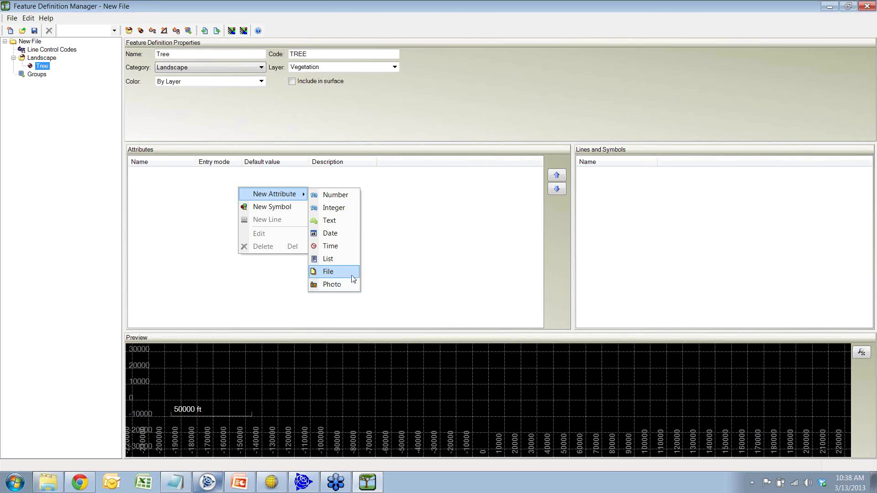
pyautogui.click(338, 222)
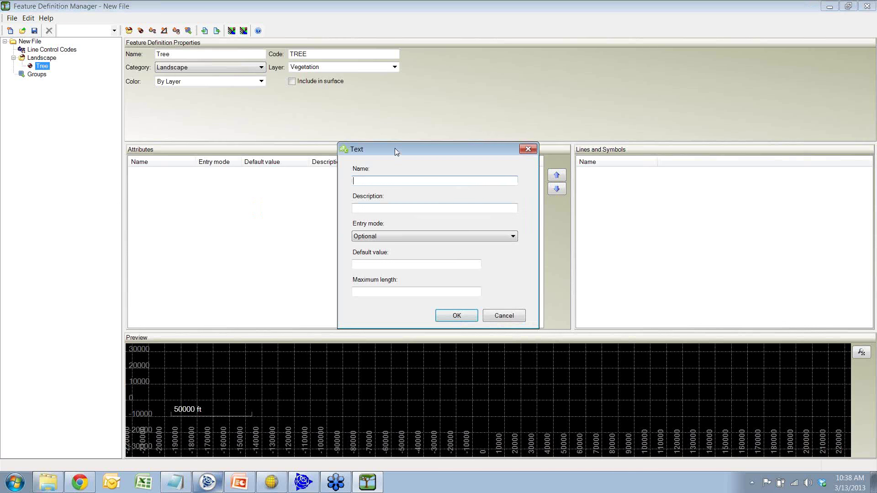
pyautogui.moveTo(395, 148); pyautogui.dragTo(358, 166)
pyautogui.write('T')
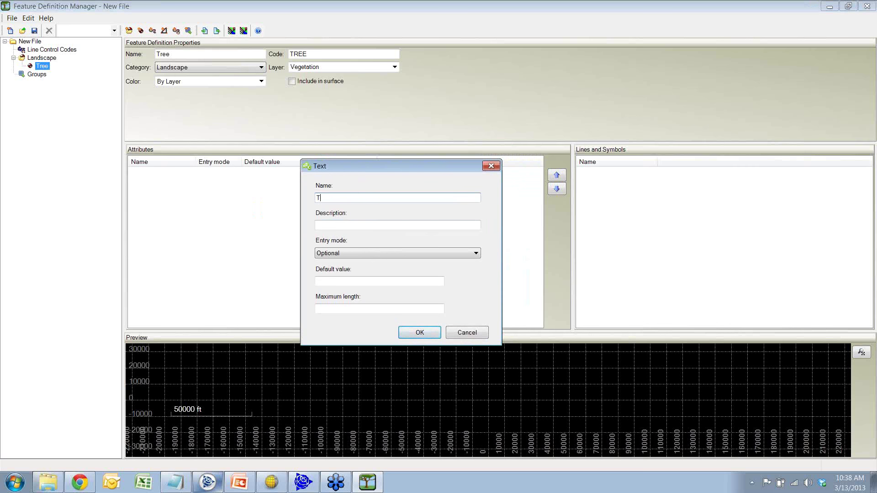
pyautogui.write('ree ID')
pyautogui.click(339, 225)
pyautogui.write('Asset Tag on Tree')
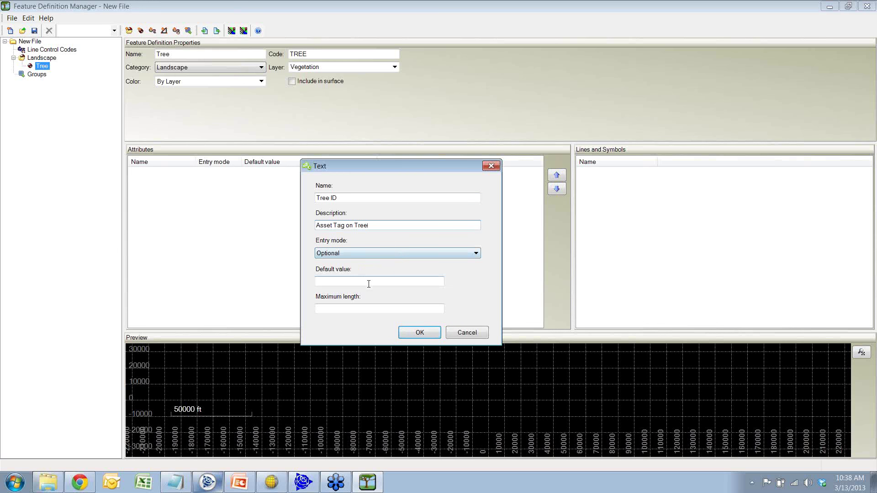
# Step: Keep the Tree ID entry mode Optional, set its default value to TREEID_ and maximum length to 20, and create the attribute
pyautogui.click(475, 254)
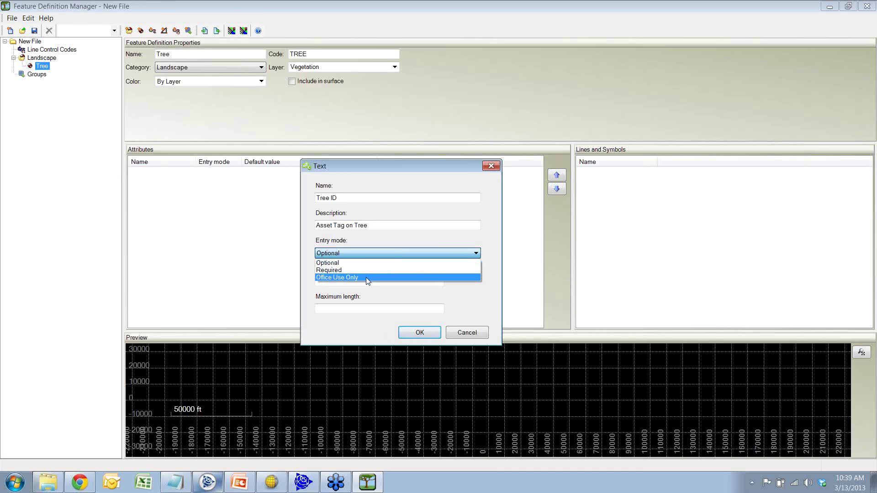
pyautogui.click(359, 263)
pyautogui.click(423, 282)
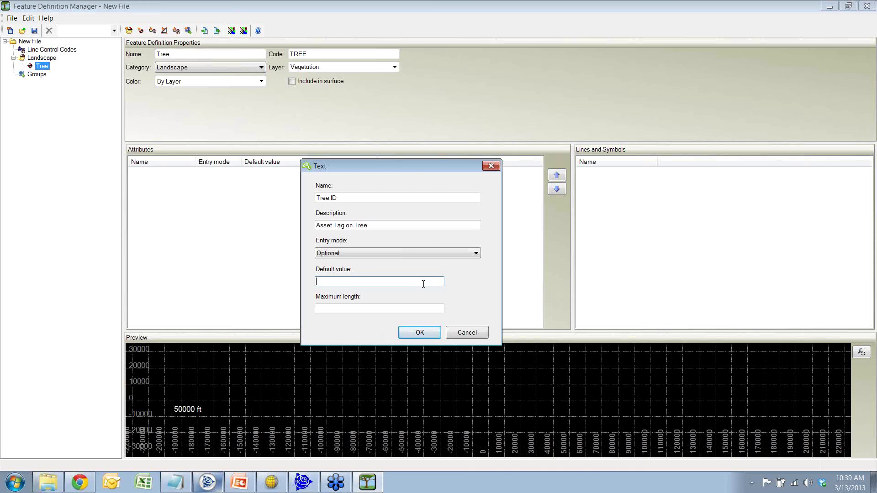
pyautogui.write('REEID')
pyautogui.click(381, 310)
pyautogui.write('20')
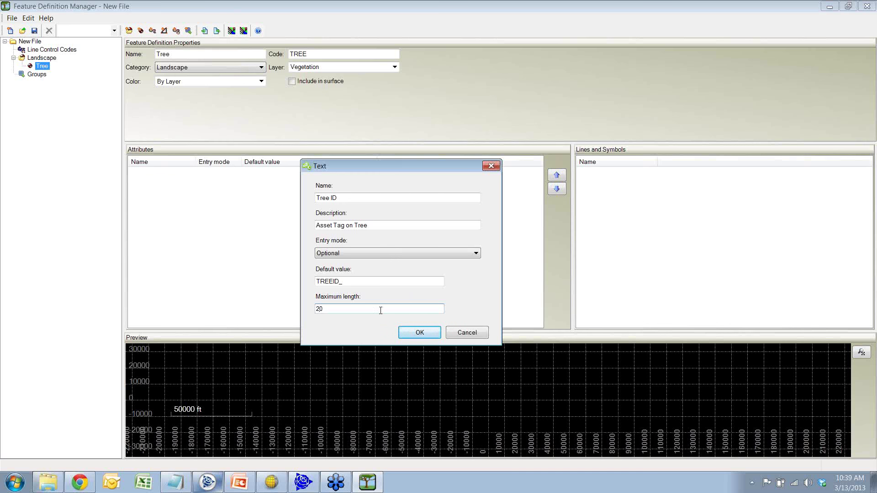
pyautogui.click(432, 332)
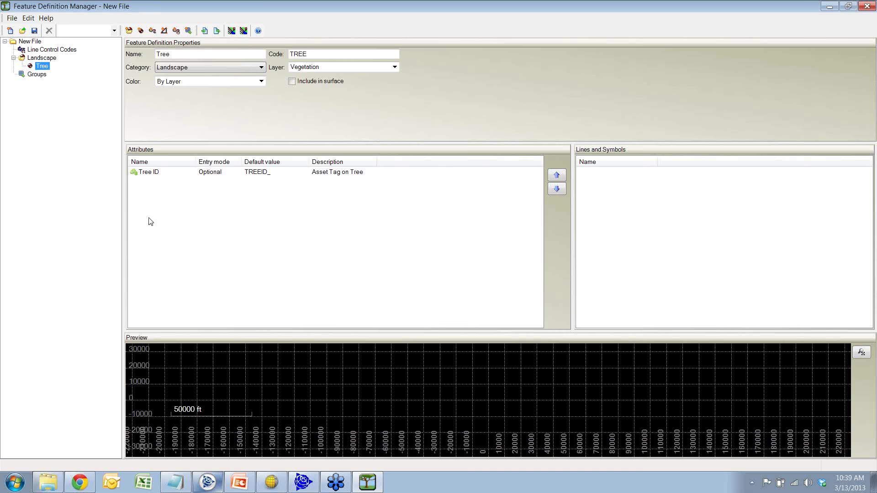
# Step: Start a new list attribute for the Tree feature named Species with the description Tree Species
pyautogui.rightClick(195, 204)
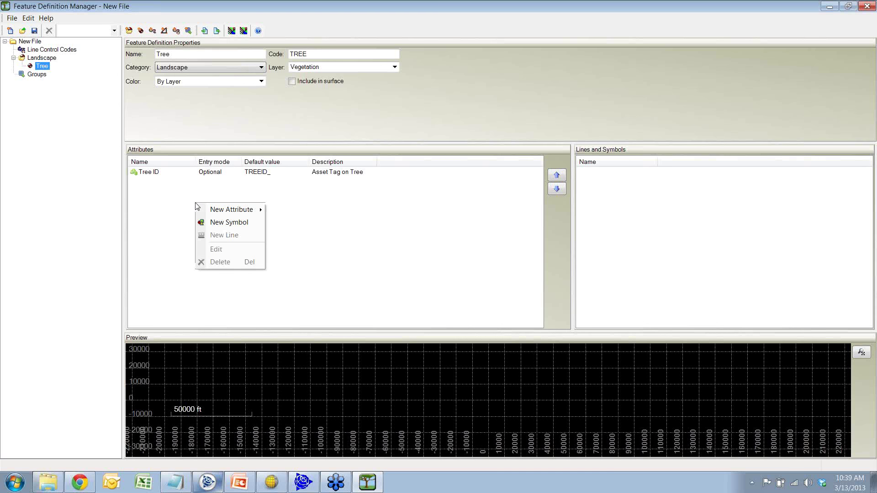
pyautogui.moveTo(206, 212)
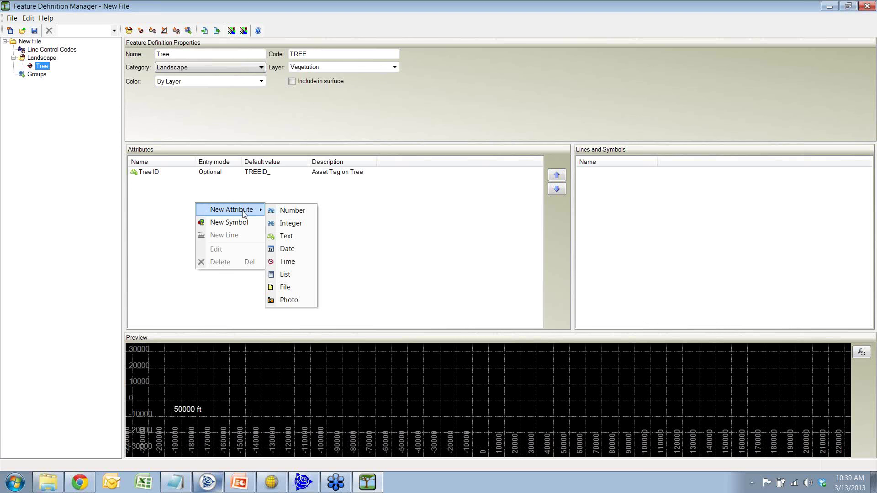
pyautogui.click(291, 274)
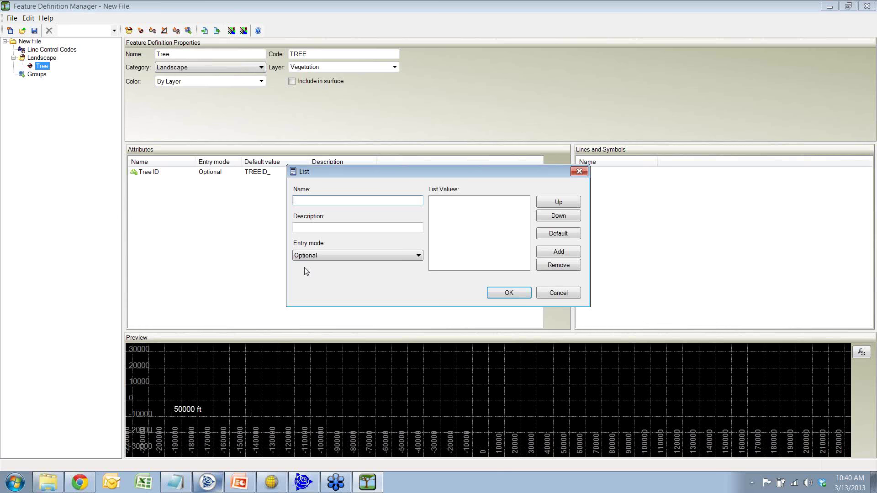
pyautogui.write('Species')
pyautogui.click(362, 228)
pyautogui.write('Tree Species')
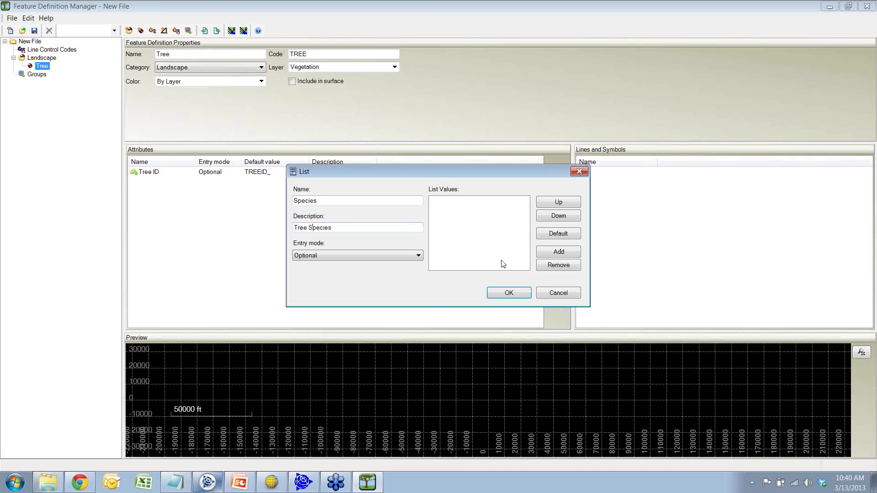
# Step: Add the list values OAK, PINE, PALM and OTHER to the Species attribute and create it
pyautogui.click(543, 255)
pyautogui.press('BackSpace')
pyautogui.write('OAK')
pyautogui.press('Return')
pyautogui.click(543, 254)
pyautogui.write('PINE')
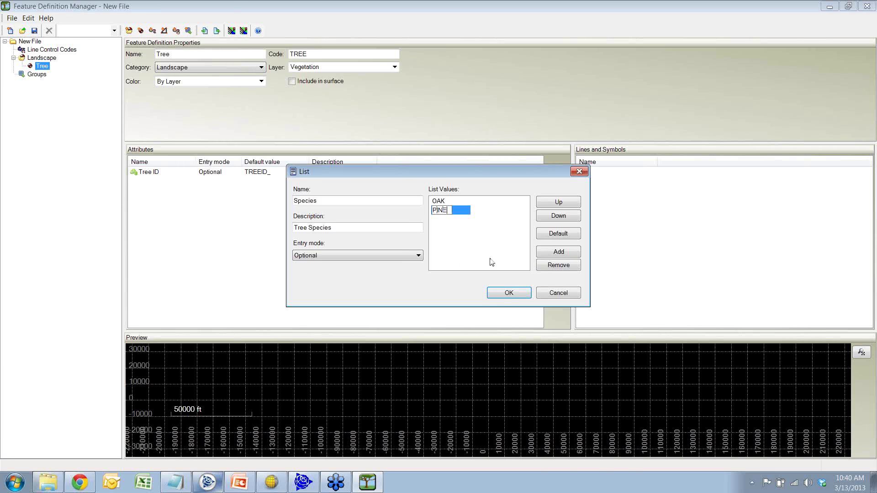
pyautogui.click(555, 252)
pyautogui.write('PALM')
pyautogui.click(548, 252)
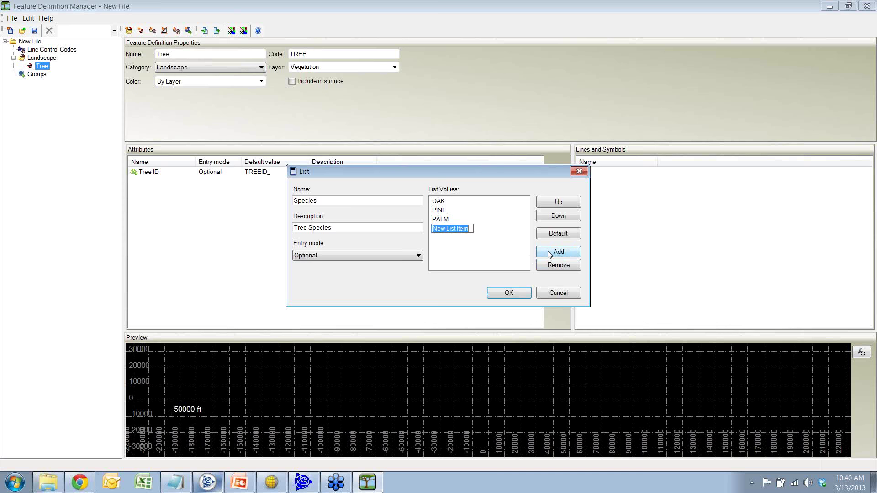
pyautogui.write('OTHER')
pyautogui.click(511, 259)
pyautogui.click(509, 298)
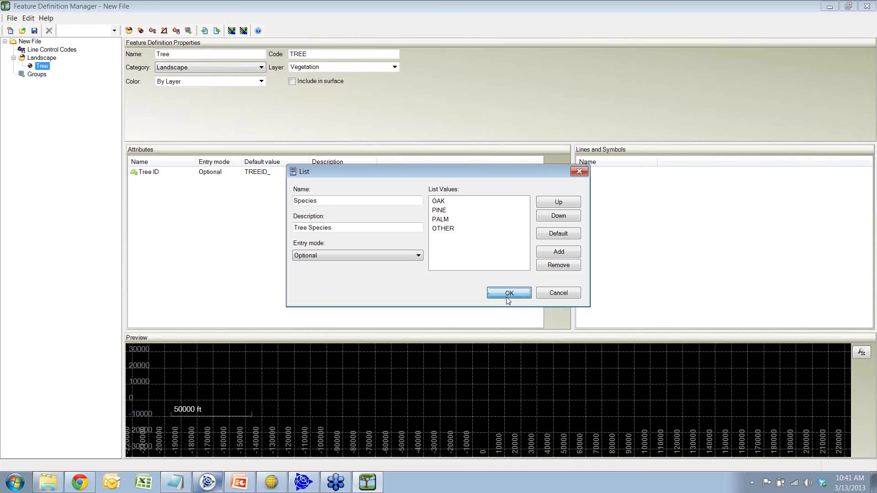
# Step: Add a text attribute named Other Species with a maximum length of 20 to the Tree feature
pyautogui.rightClick(224, 227)
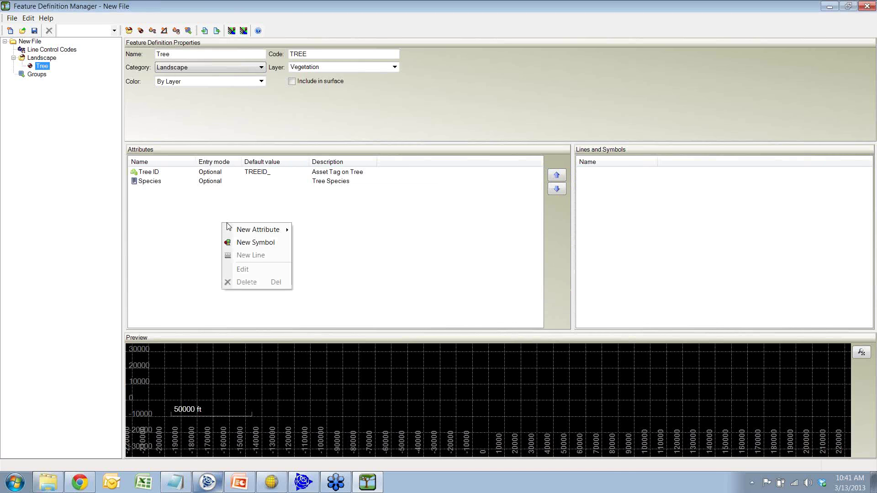
pyautogui.moveTo(239, 230)
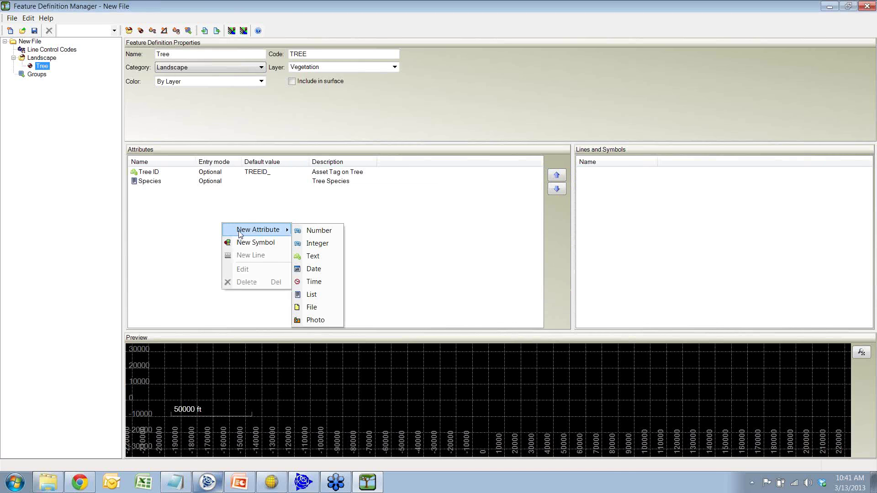
pyautogui.click(303, 256)
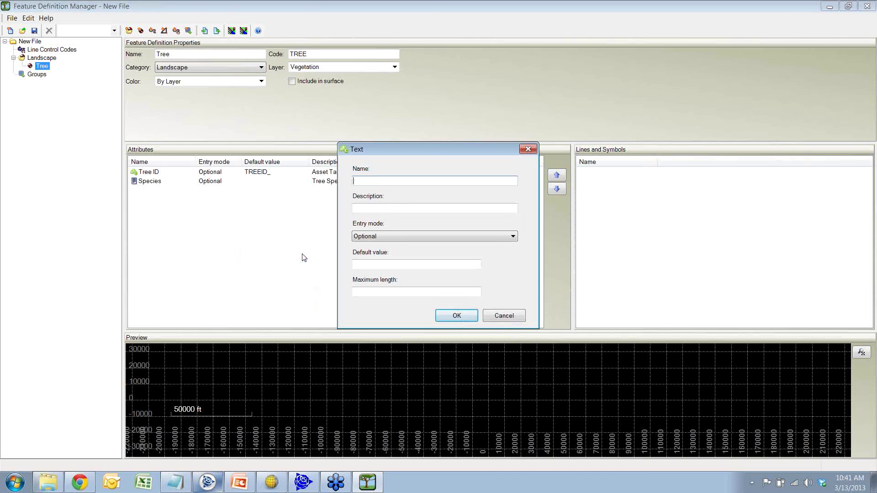
pyautogui.write('Other Species')
pyautogui.click(388, 292)
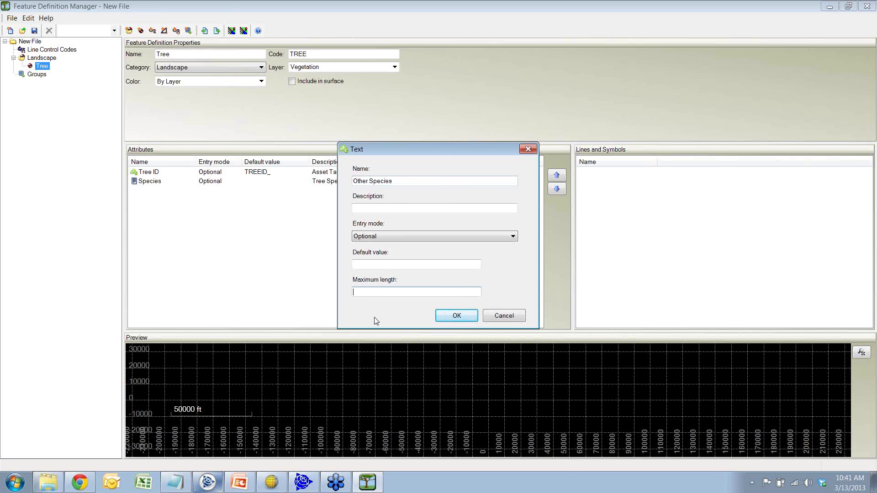
pyautogui.write('20')
pyautogui.click(457, 316)
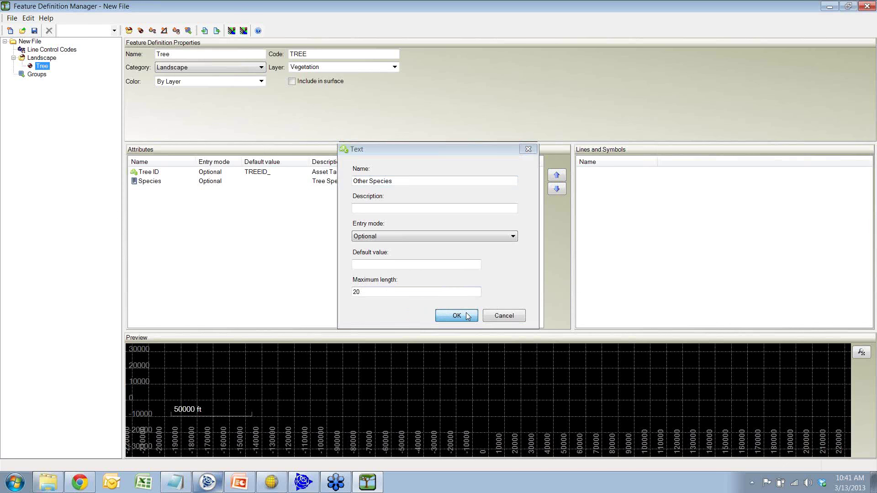
pyautogui.click(164, 190)
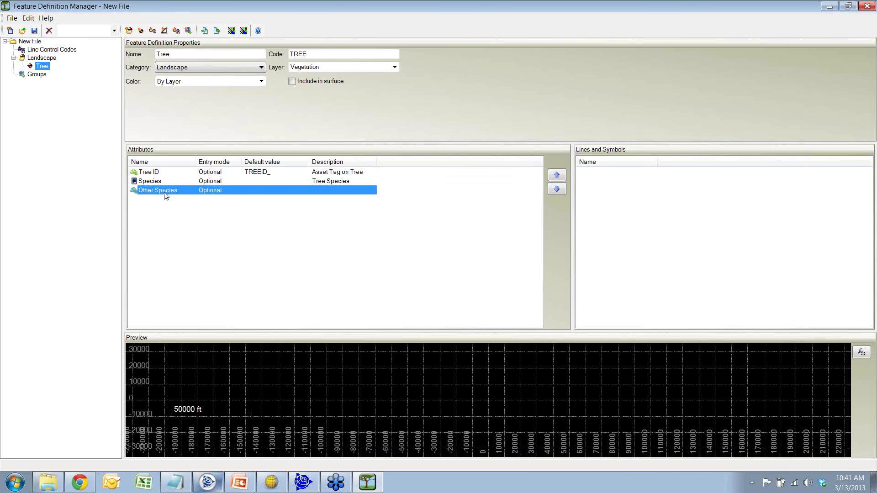
# Step: Start a new number attribute for the Tree feature named Tree Dripline with the description Measure from Trunk
pyautogui.rightClick(168, 212)
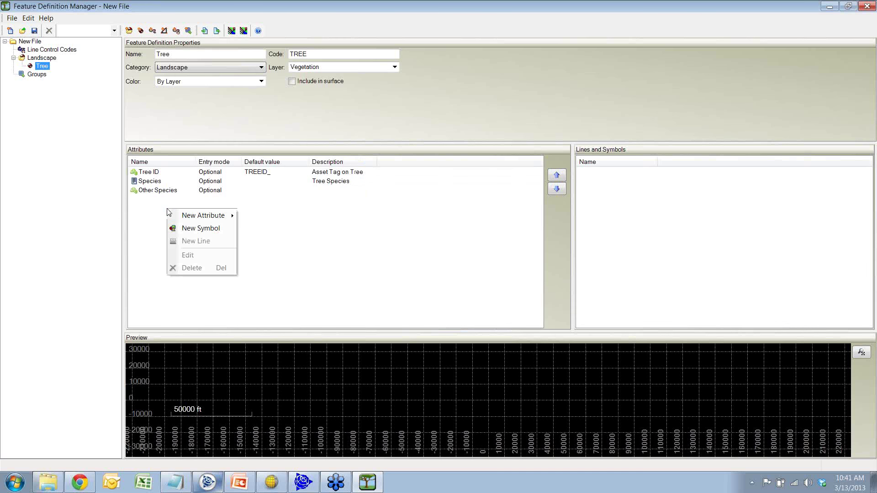
pyautogui.moveTo(199, 216)
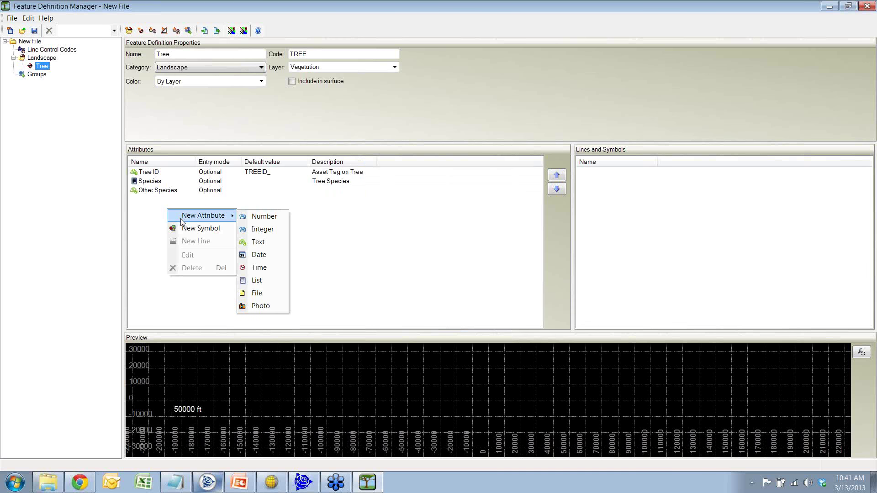
pyautogui.click(263, 219)
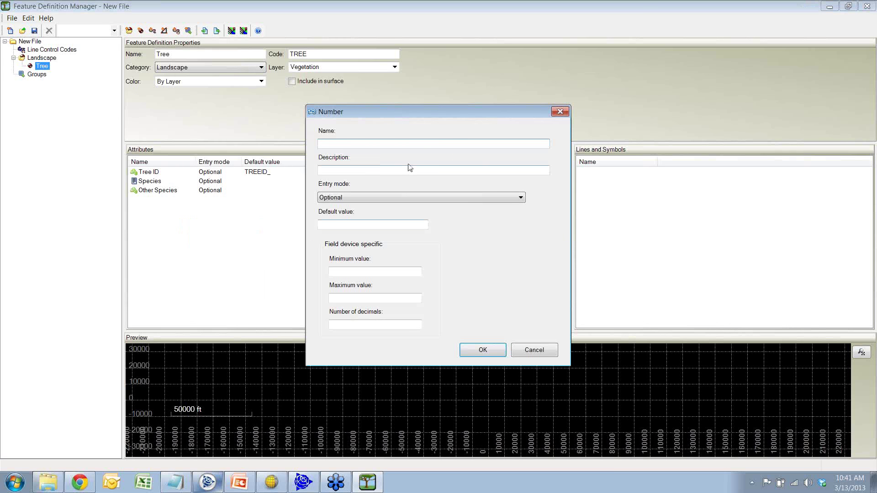
pyautogui.moveTo(387, 116); pyautogui.dragTo(385, 143)
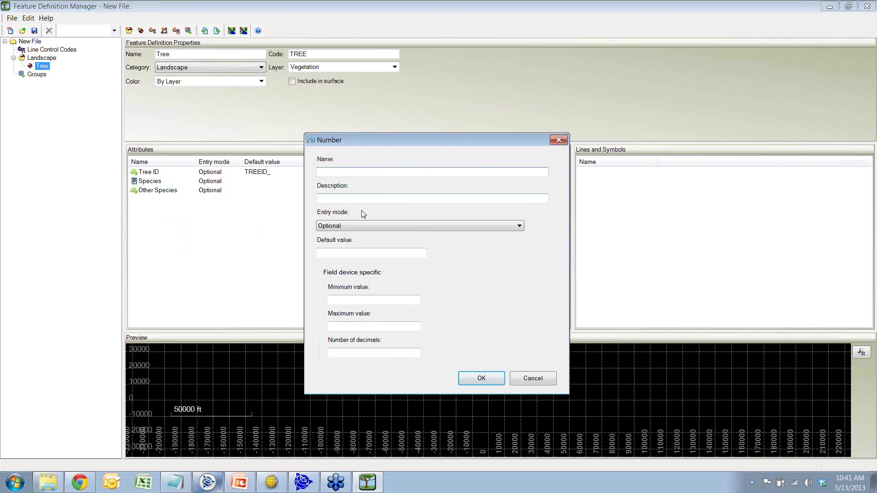
pyautogui.write('Tree Dripline')
pyautogui.click(352, 197)
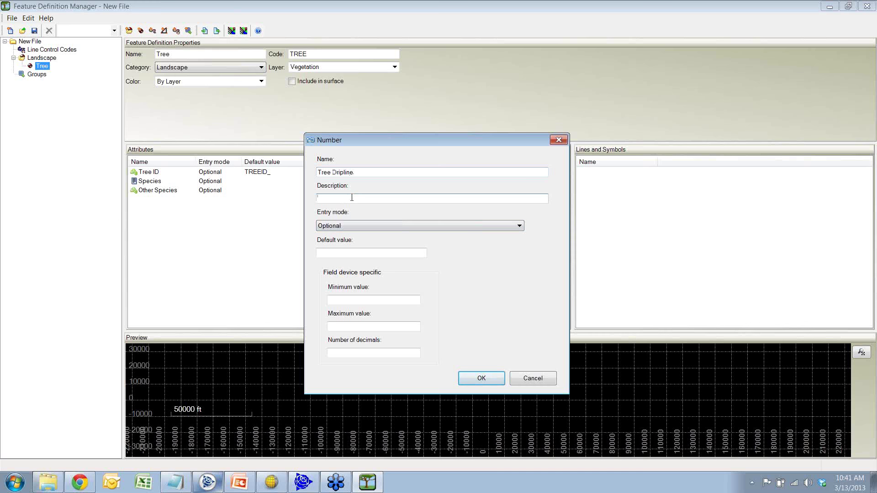
pyautogui.write('Measure from Trunk')
# Step: Set the Tree Dripline default value to 1 with 2 decimals and create the attribute
pyautogui.click(407, 254)
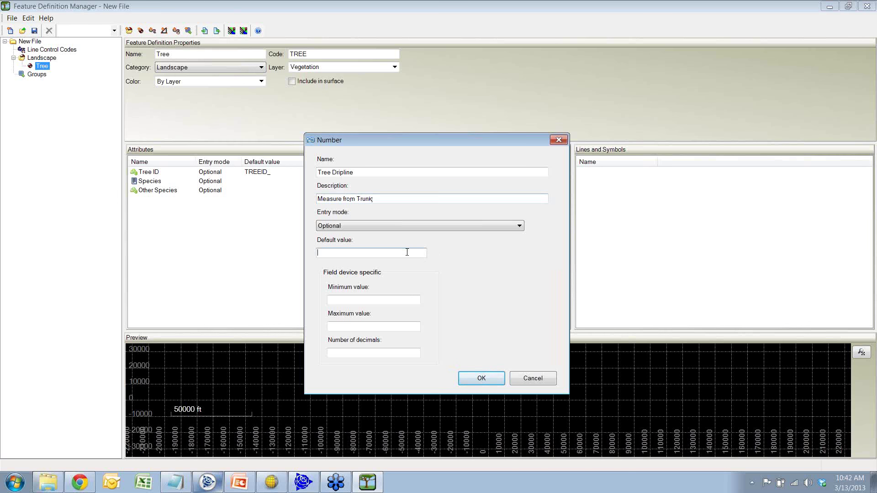
pyautogui.write('1')
pyautogui.click(407, 354)
pyautogui.write('2')
pyautogui.click(480, 381)
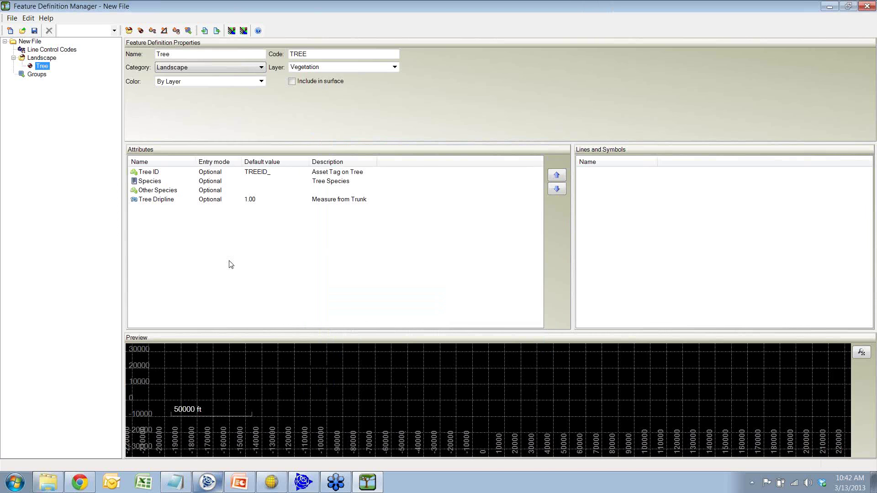
pyautogui.click(158, 201)
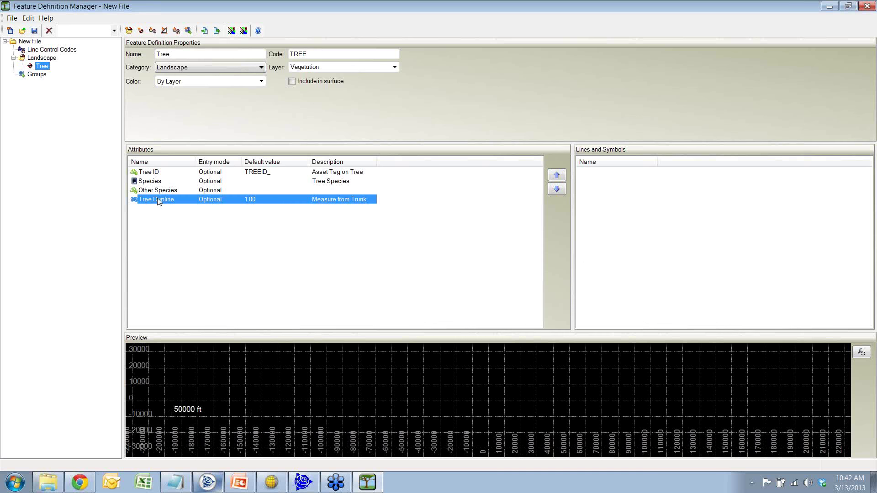
pyautogui.click(174, 236)
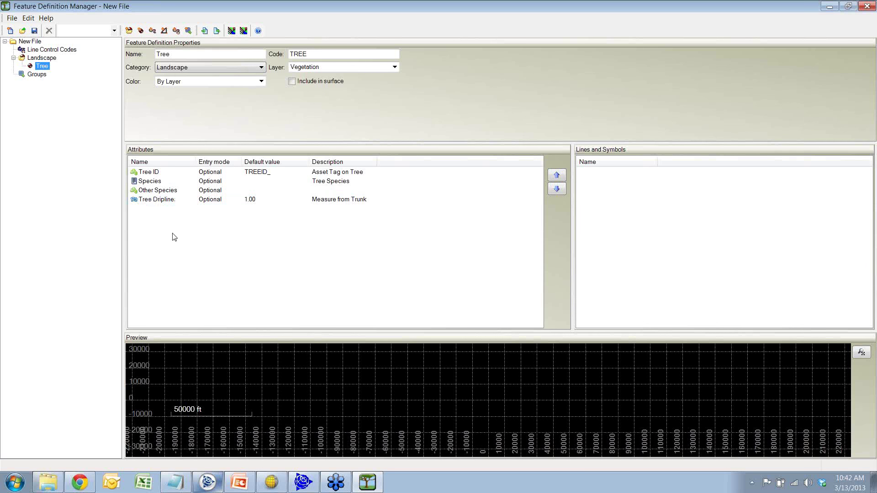
# Step: Add a photo attribute named Tree Photo with the description Picture of the Tree to the Tree feature
pyautogui.rightClick(170, 232)
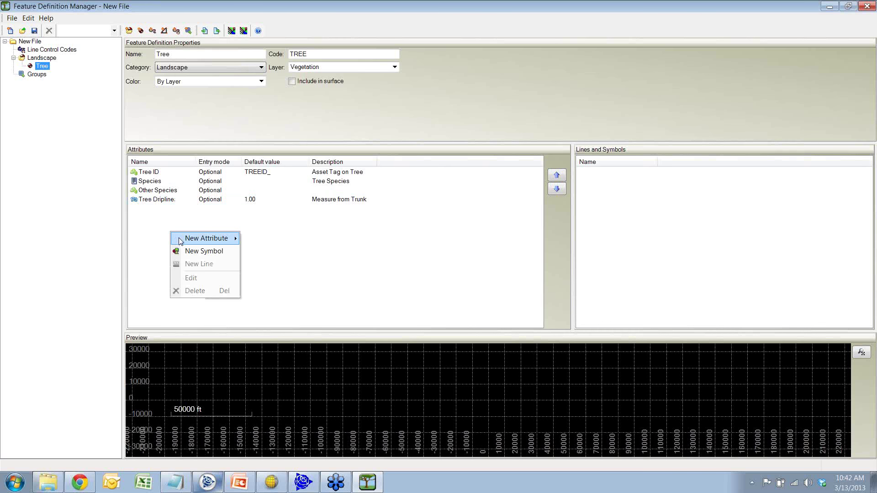
pyautogui.moveTo(182, 239)
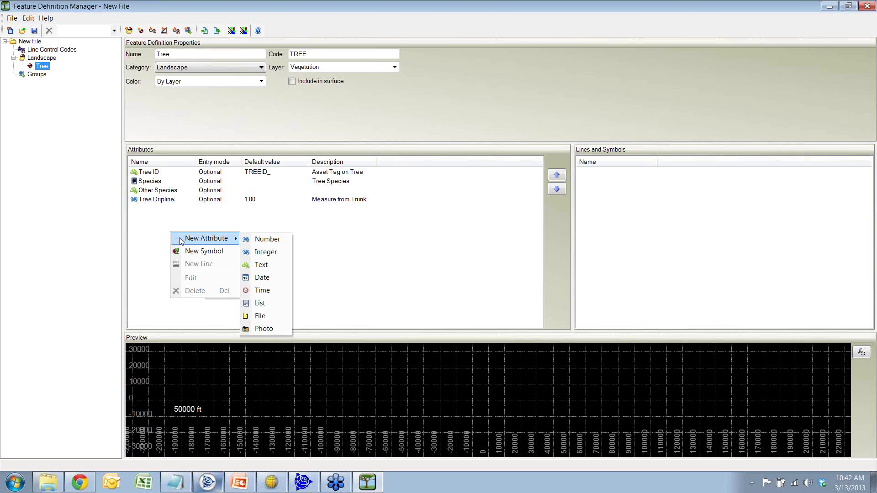
pyautogui.click(267, 328)
pyautogui.write('T')
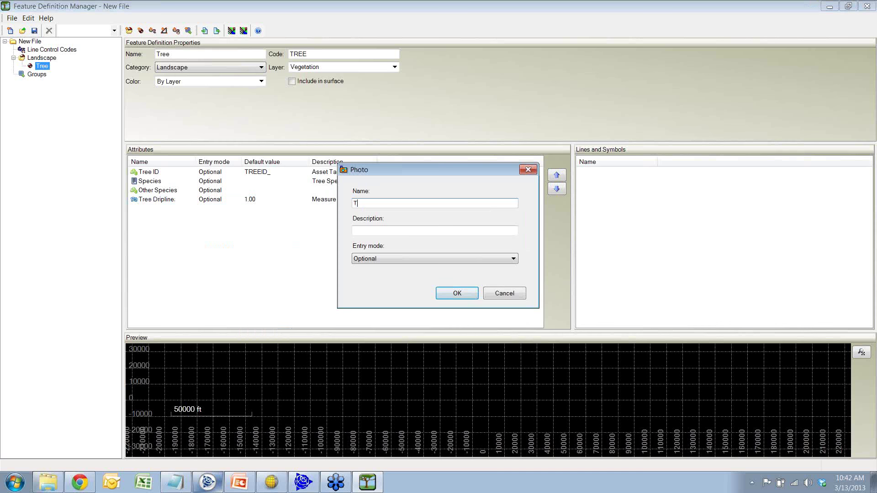
pyautogui.write('ree Photo')
pyautogui.click(368, 232)
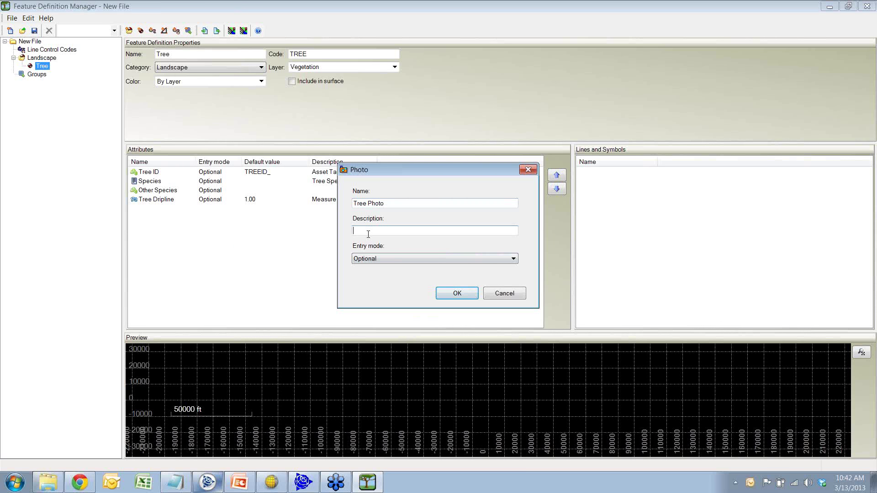
pyautogui.write('Picture of treTree')
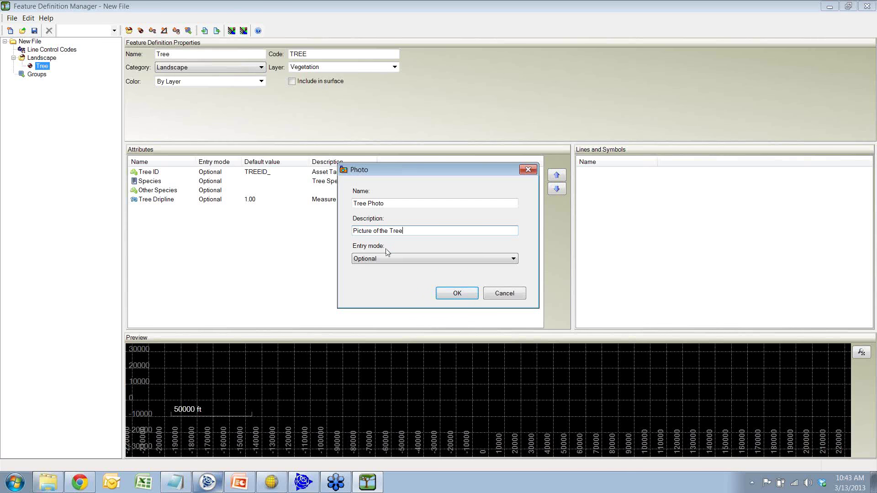
pyautogui.click(458, 294)
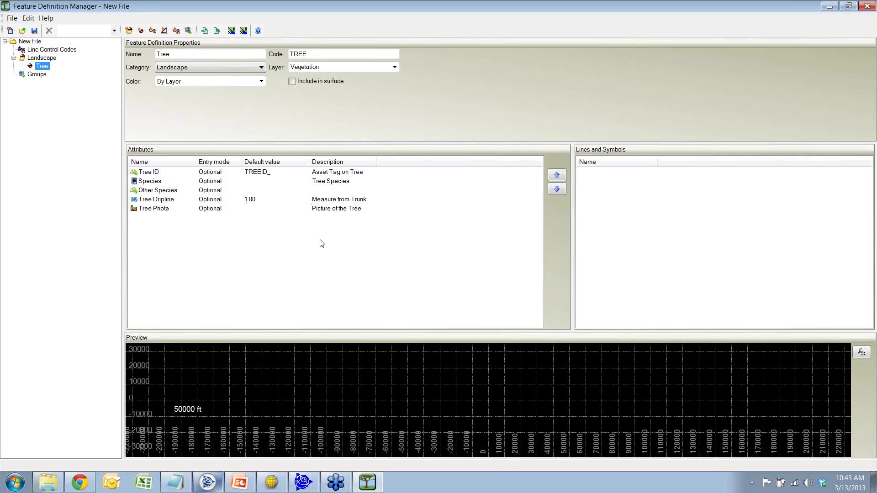
# Step: Start a new symbol for the Tree feature and name it Tree
pyautogui.rightClick(599, 222)
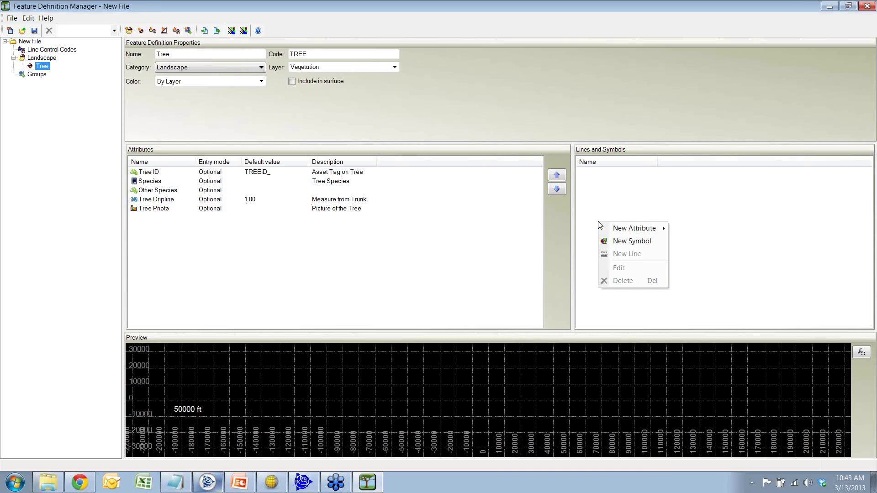
pyautogui.click(620, 243)
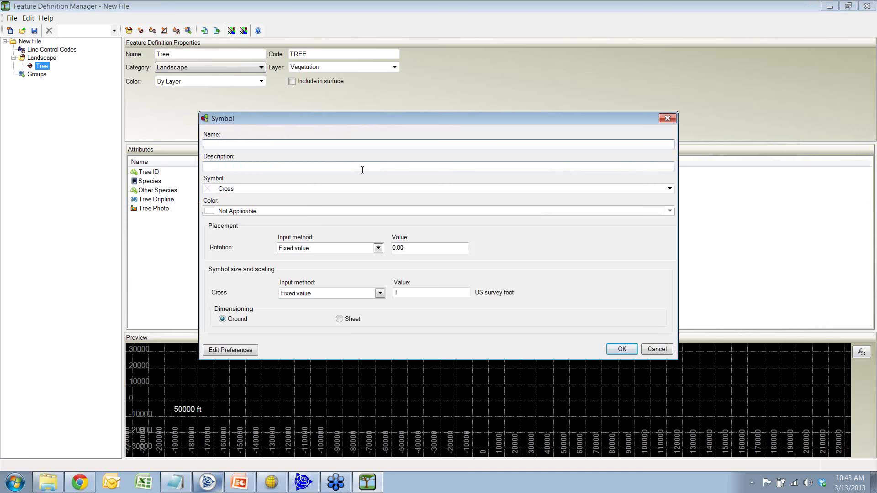
pyautogui.write('Tree')
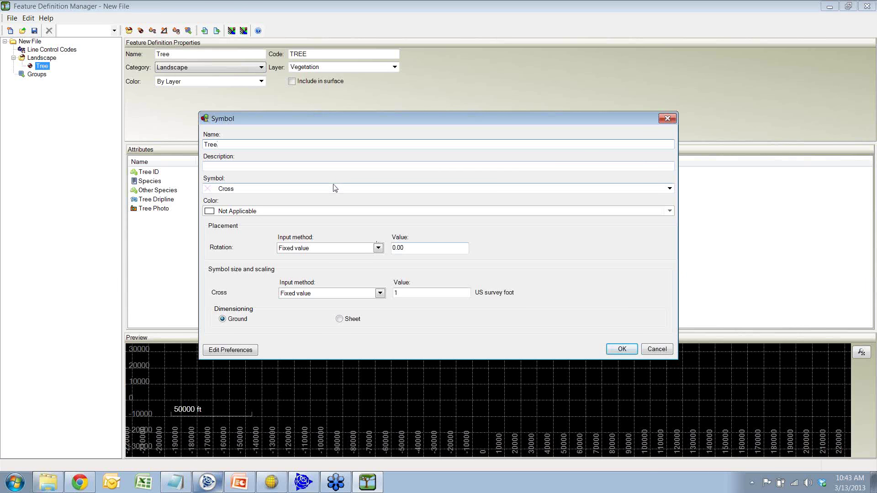
# Step: Load the TGO symbol library Symbols.sym as the source for importing symbols
pyautogui.click(365, 191)
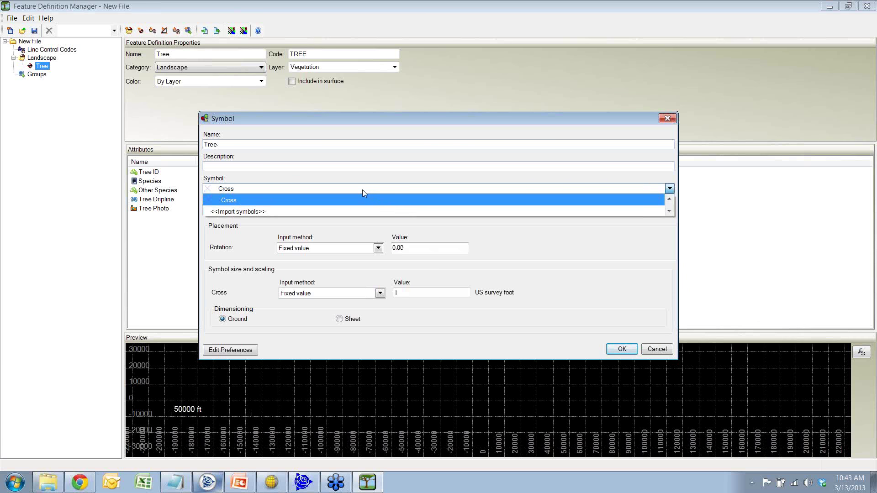
pyautogui.click(303, 211)
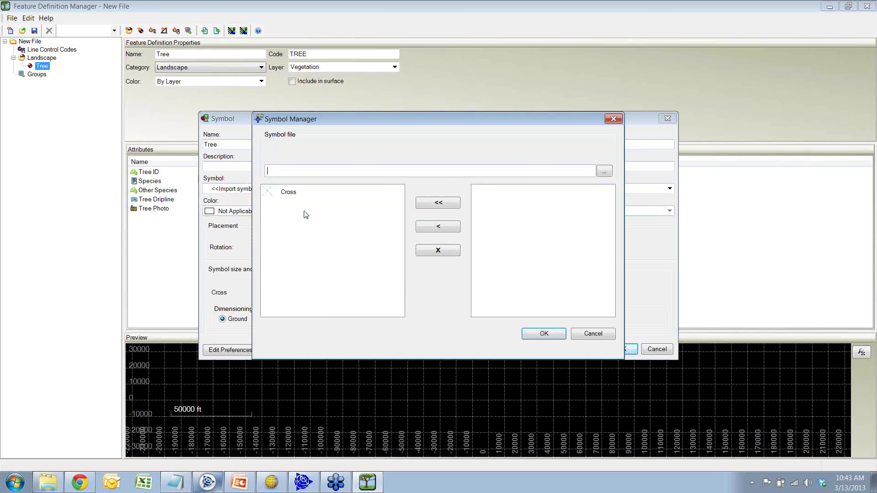
pyautogui.click(604, 171)
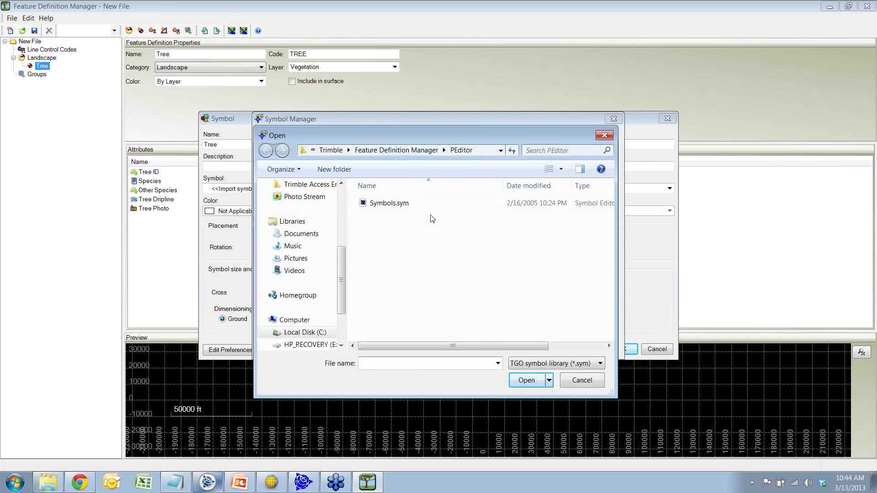
pyautogui.click(400, 207)
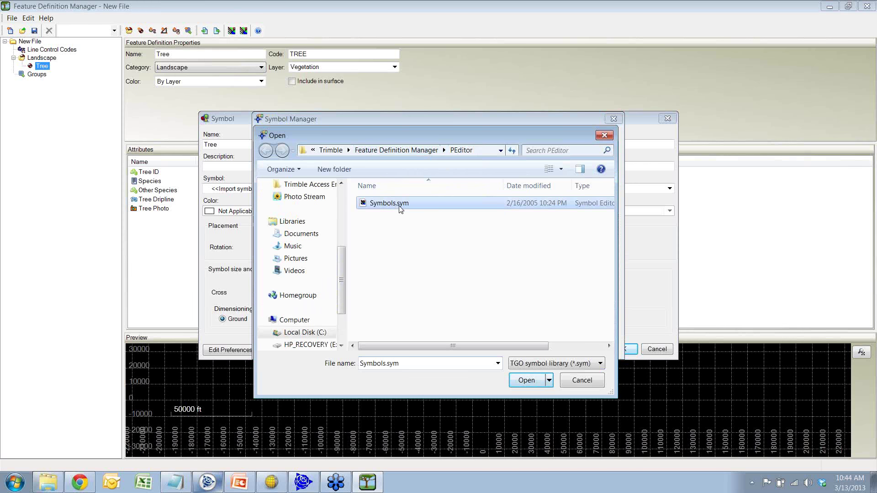
pyautogui.click(548, 364)
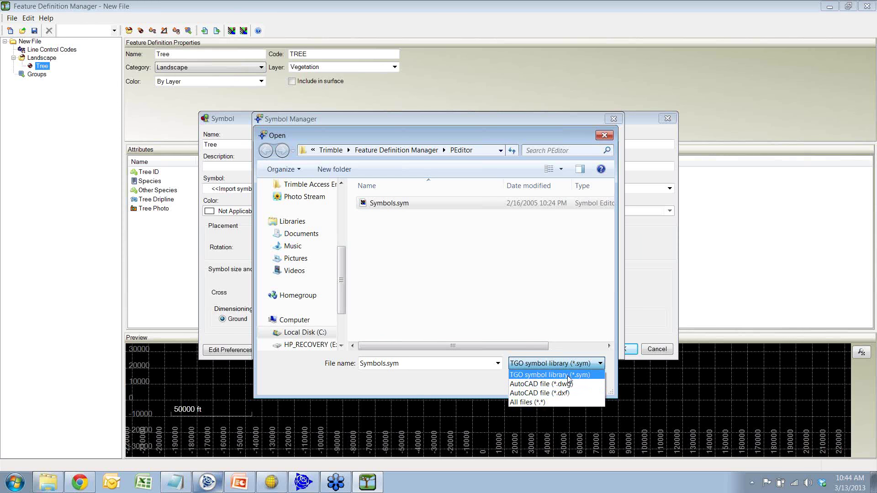
pyautogui.click(568, 376)
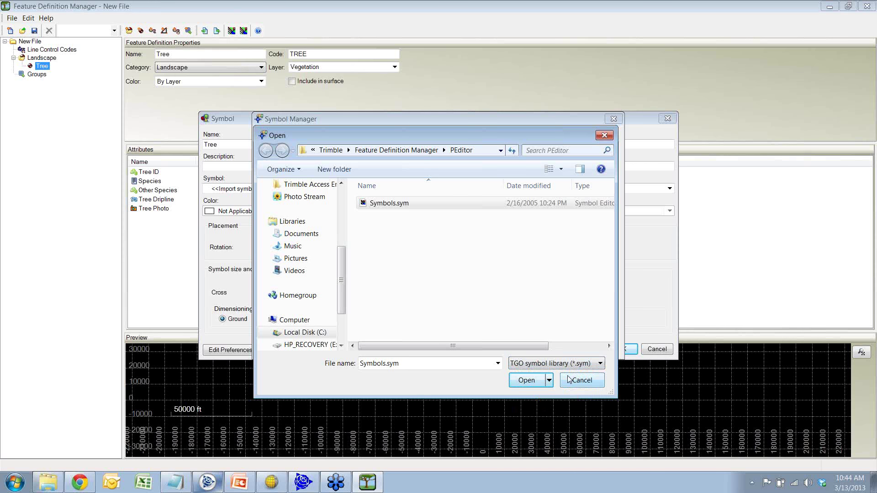
pyautogui.click(533, 382)
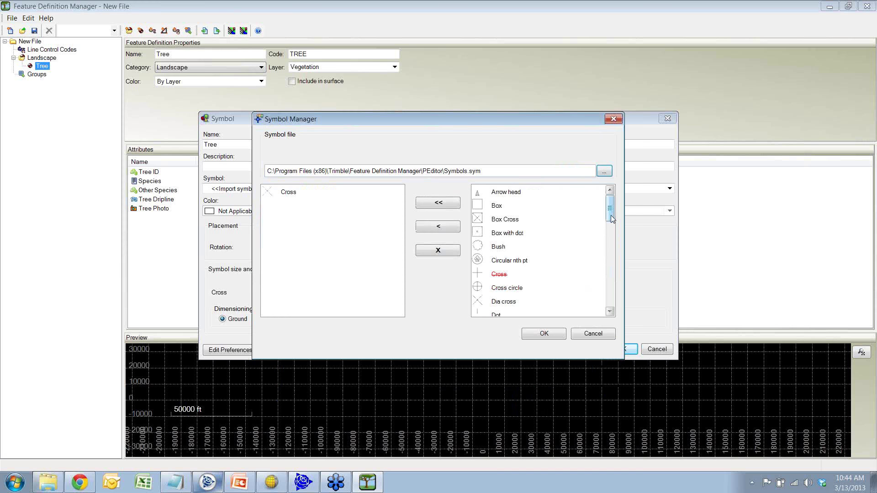
# Step: Import Tree 1 and all the remaining available symbols from the Symbols.sym library
pyautogui.moveTo(611, 218); pyautogui.dragTo(620, 295)
pyautogui.click(500, 261)
pyautogui.click(502, 275)
pyautogui.click(501, 263)
pyautogui.click(503, 275)
pyautogui.click(504, 266)
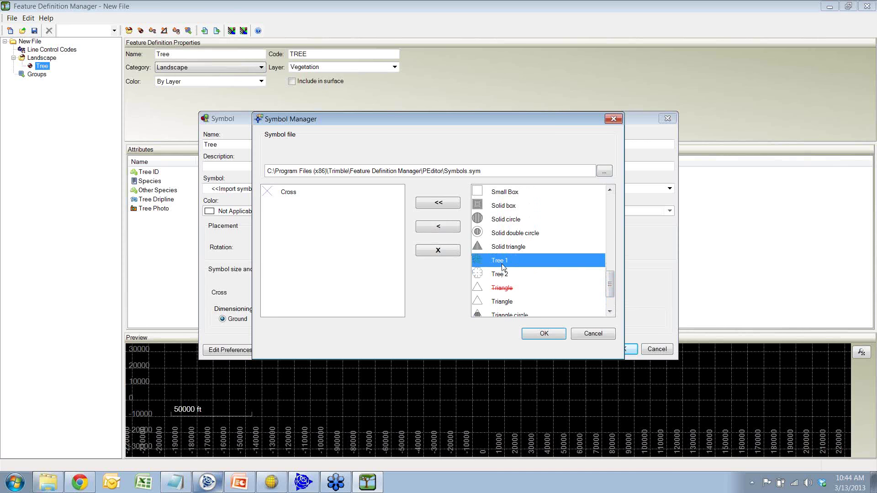
pyautogui.click(434, 227)
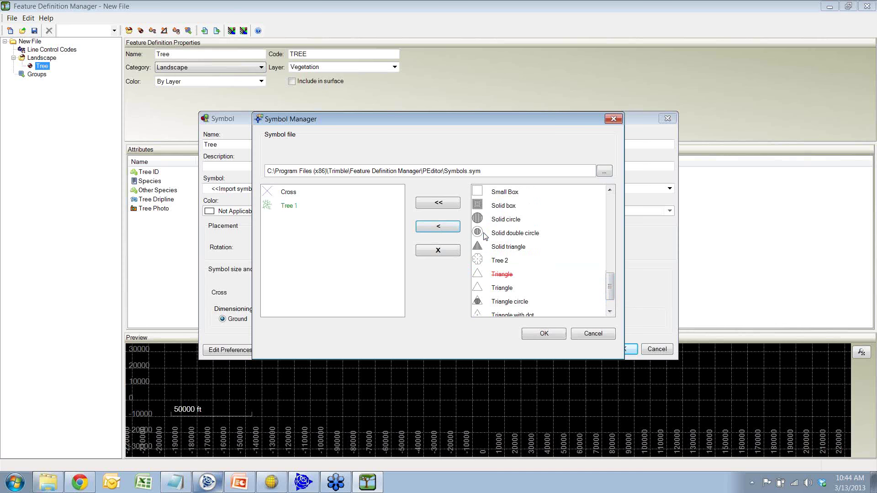
pyautogui.click(439, 204)
pyautogui.moveTo(399, 216)
pyautogui.mouseDown()
pyautogui.moveTo(400, 305)
pyautogui.moveTo(398, 212)
pyautogui.mouseUp()
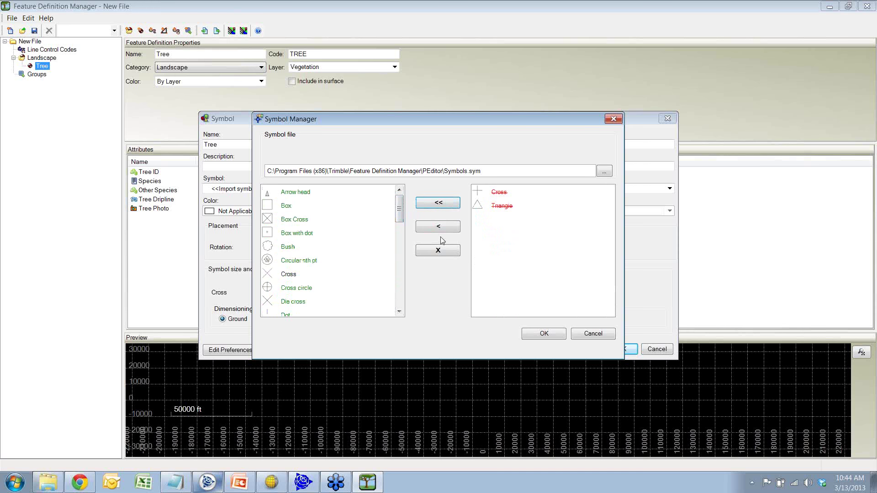
pyautogui.click(544, 333)
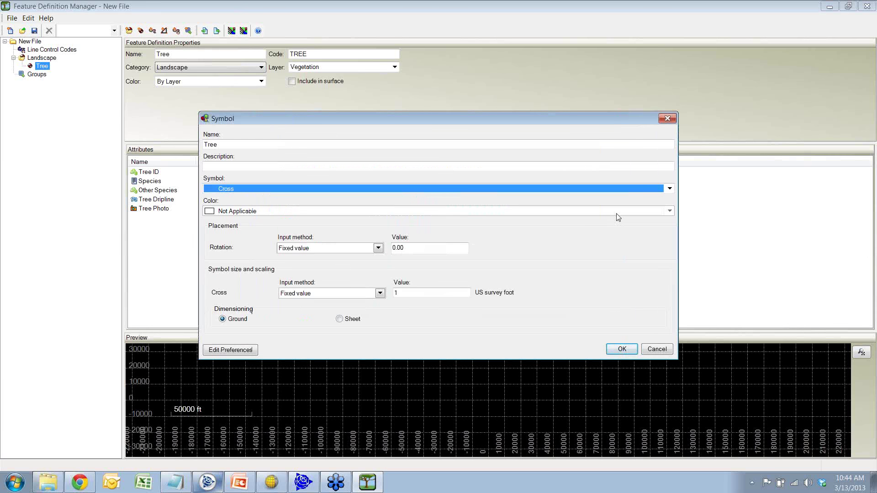
# Step: Choose Tree 1 as the graphic for the new Tree symbol
pyautogui.click(632, 189)
pyautogui.moveTo(673, 226); pyautogui.dragTo(670, 264)
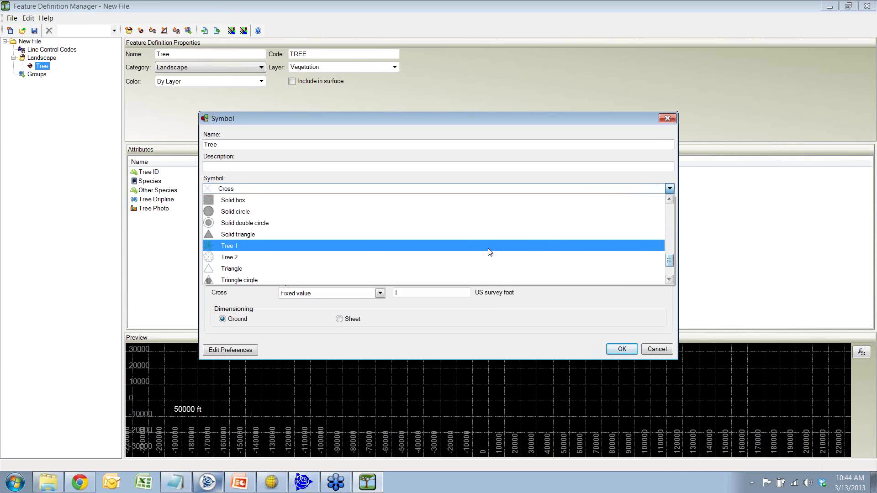
pyautogui.click(488, 247)
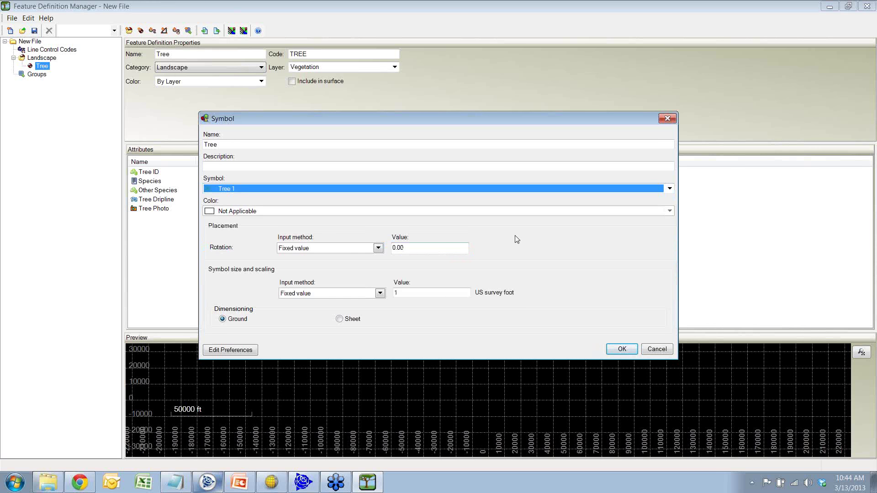
# Step: Keep the symbol's rotation at a fixed value, scale its size by the Tree Dripline attribute, and create the symbol
pyautogui.moveTo(347, 119); pyautogui.dragTo(365, 97)
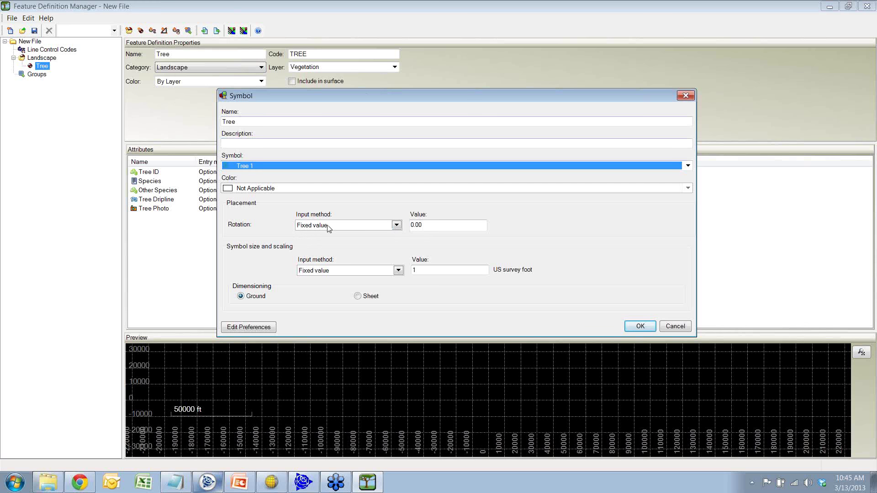
pyautogui.click(396, 225)
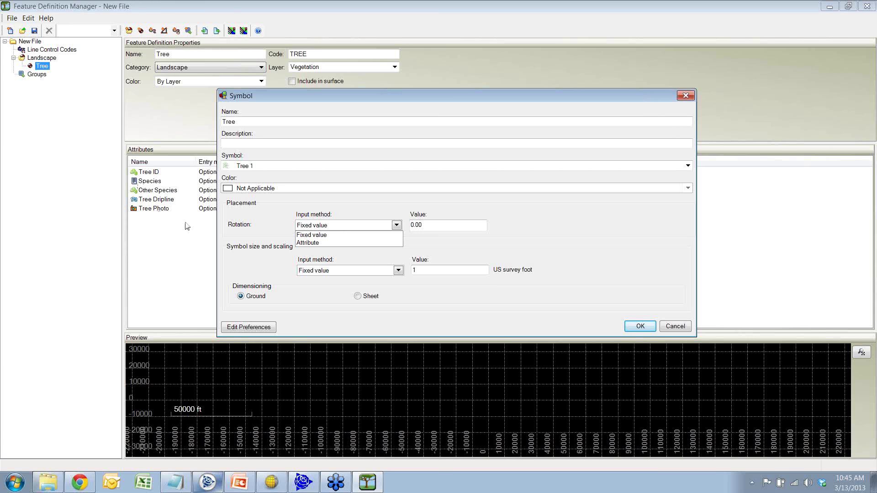
pyautogui.click(332, 235)
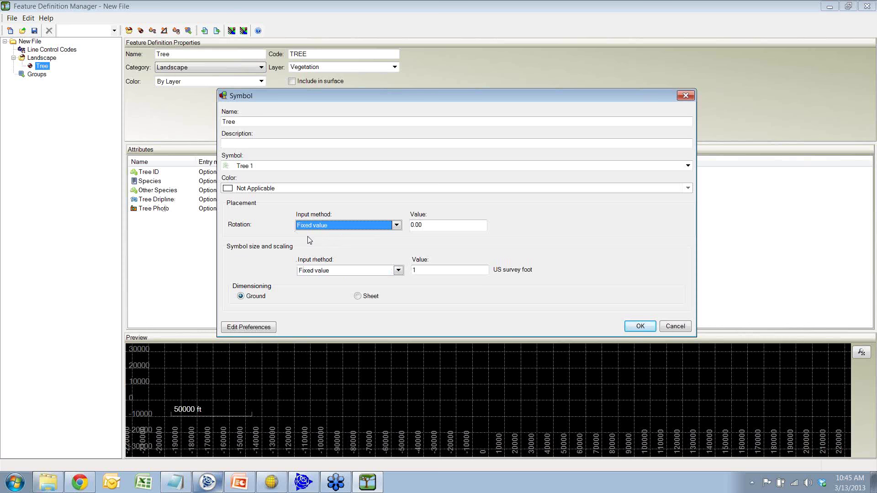
pyautogui.click(398, 270)
pyautogui.click(396, 288)
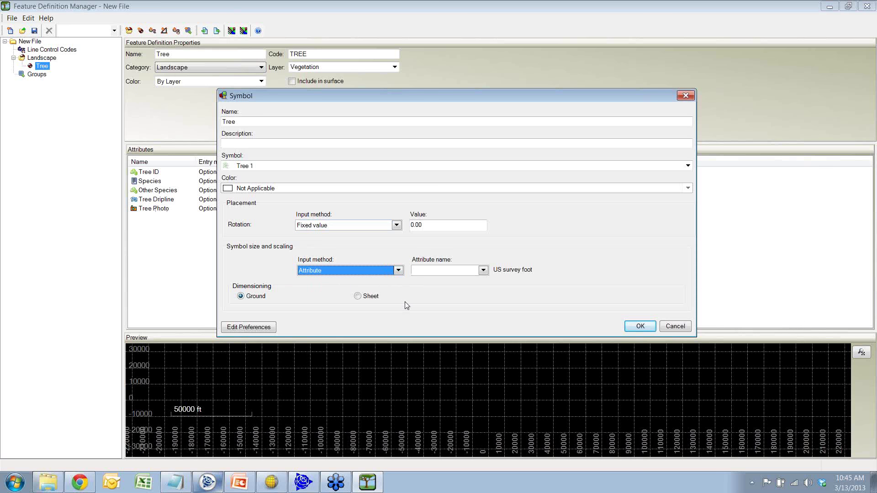
pyautogui.click(482, 271)
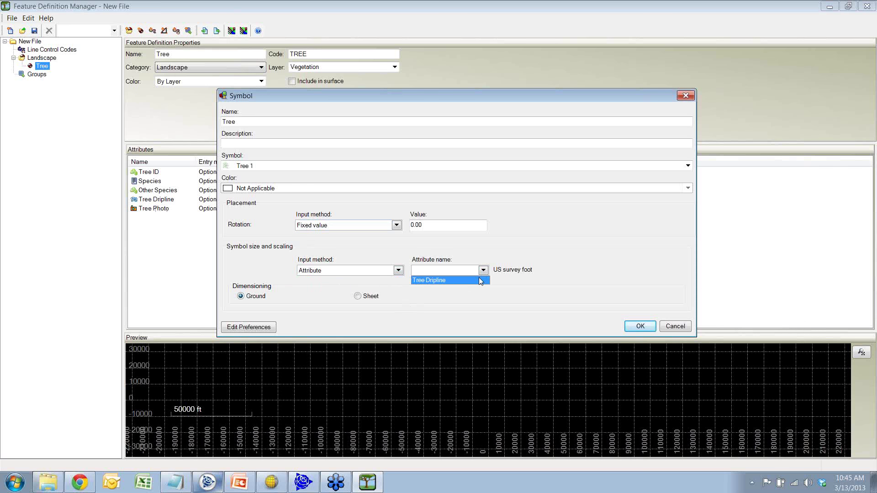
pyautogui.click(479, 279)
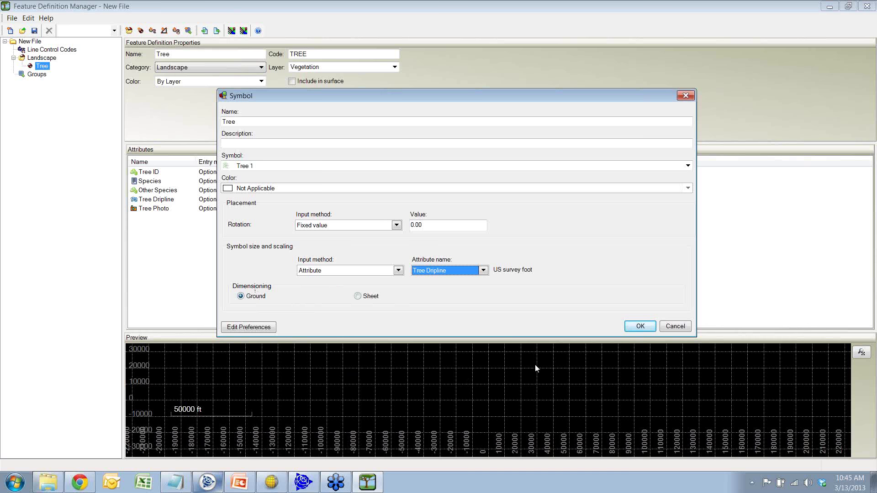
pyautogui.click(639, 326)
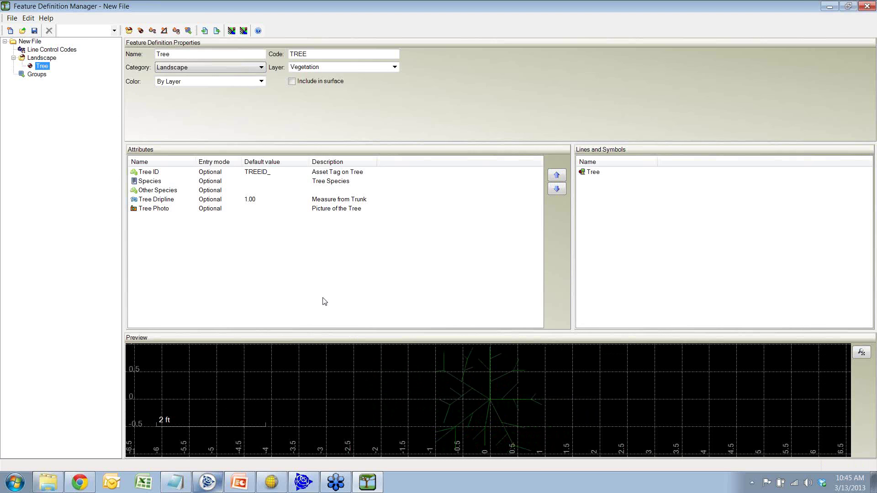
# Step: Save the feature definition file as Presentation_codes
pyautogui.click(158, 202)
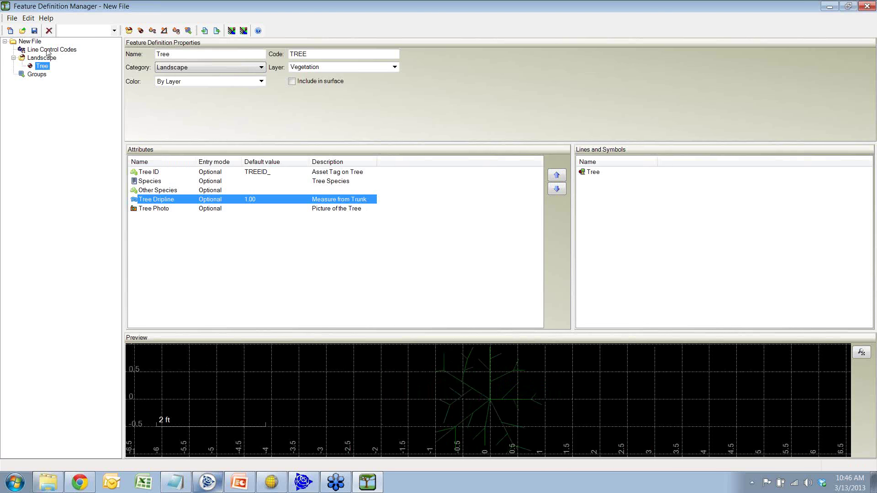
pyautogui.click(34, 31)
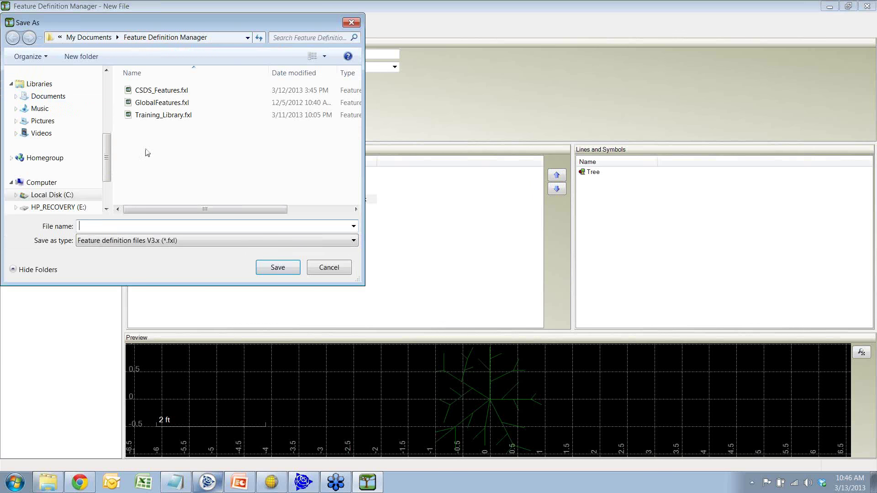
pyautogui.click(120, 227)
pyautogui.write('Presentation_codes')
pyautogui.press('Return')
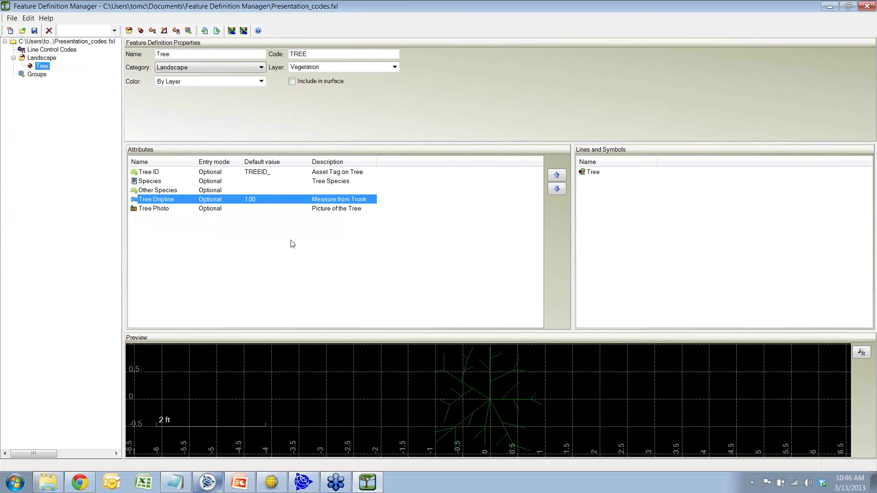
pyautogui.click(98, 144)
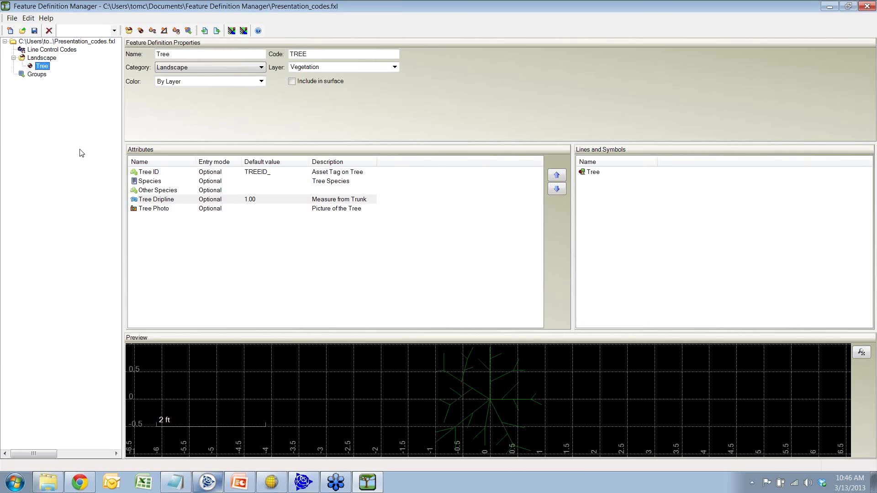
pyautogui.click(28, 18)
pyautogui.moveTo(37, 31)
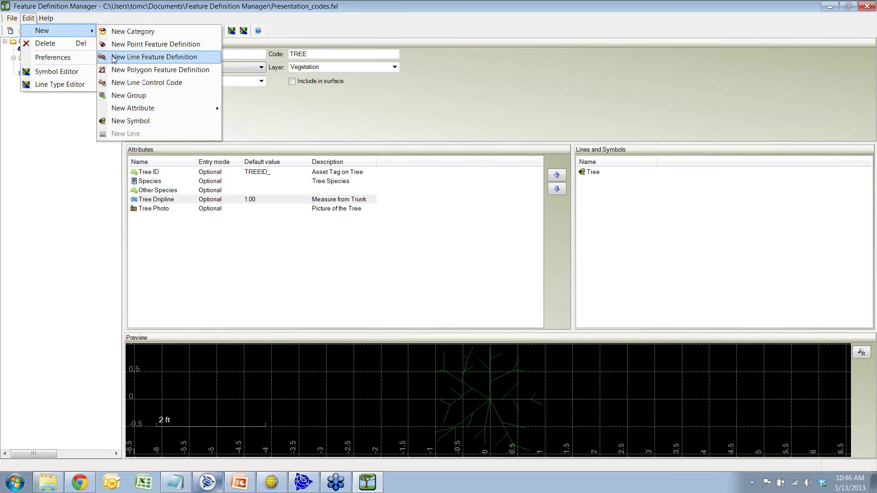
pyautogui.click(129, 3)
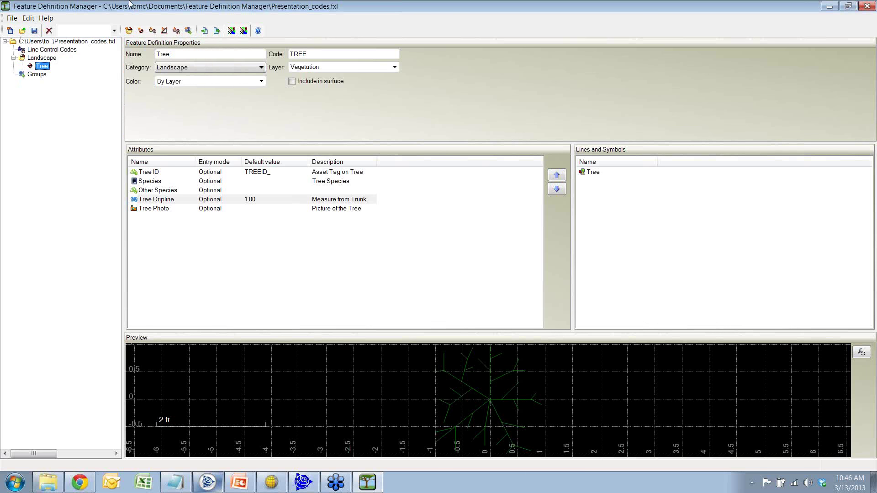
# Step: Start a new line feature definition named Centerline with code CL and category Transportation
pyautogui.click(153, 31)
pyautogui.moveTo(384, 143); pyautogui.dragTo(353, 115)
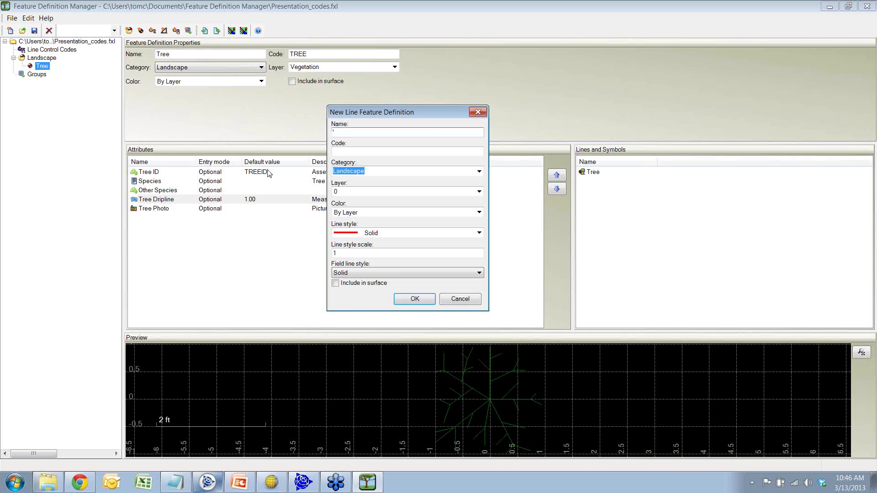
pyautogui.write('Centerline')
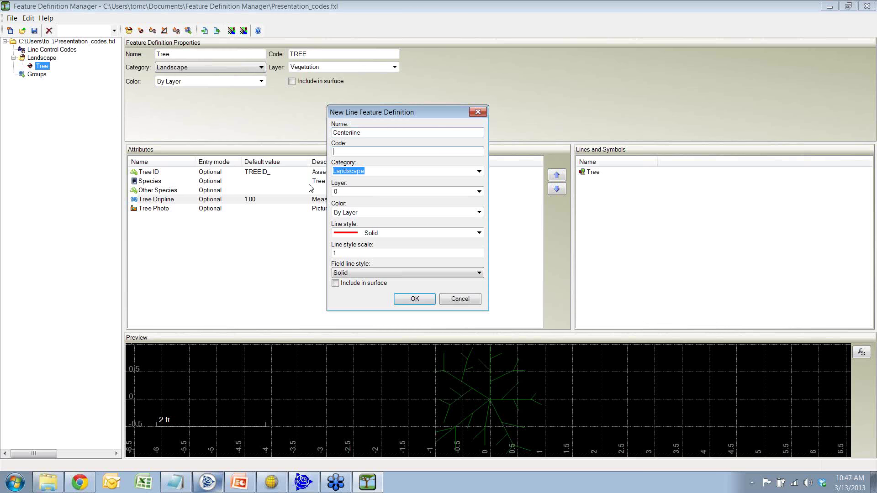
pyautogui.write('CL')
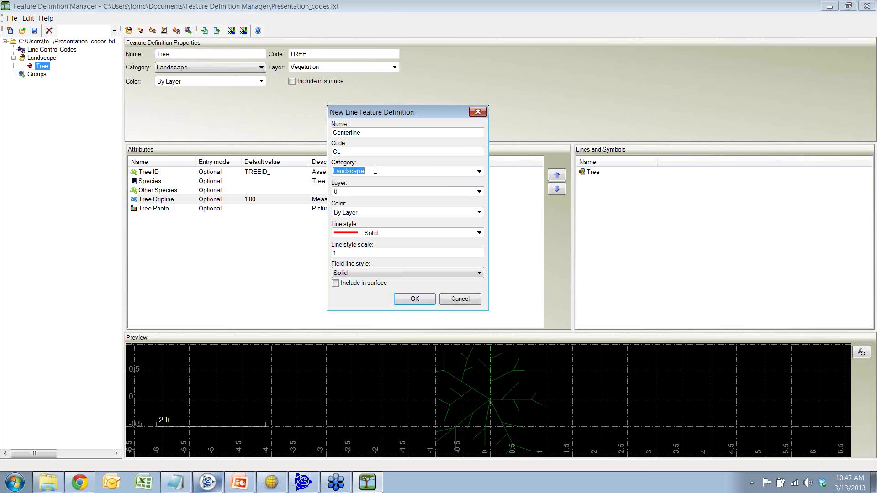
pyautogui.write('Tr')
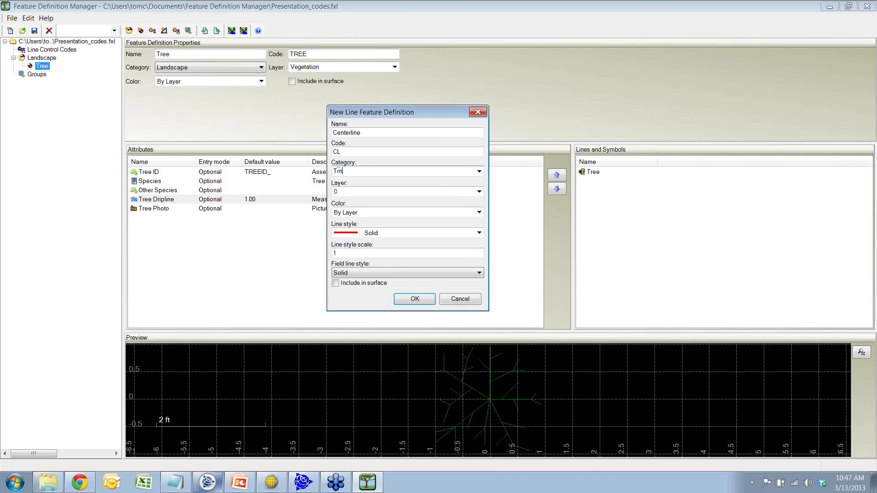
pyautogui.write('ansportation')
# Step: Create a new layer named TRANSPORTATION and assign it to the Centerline feature
pyautogui.click(479, 191)
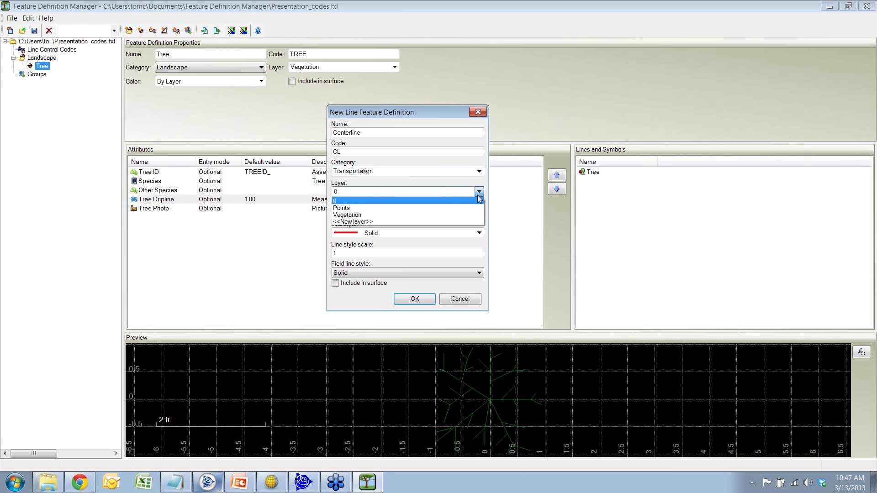
pyautogui.click(449, 222)
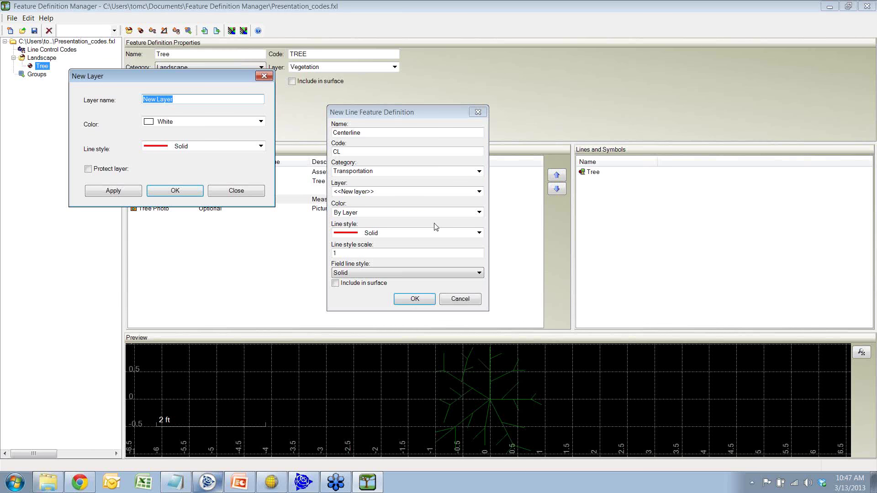
pyautogui.write('TRANSPORTATION')
pyautogui.click(161, 192)
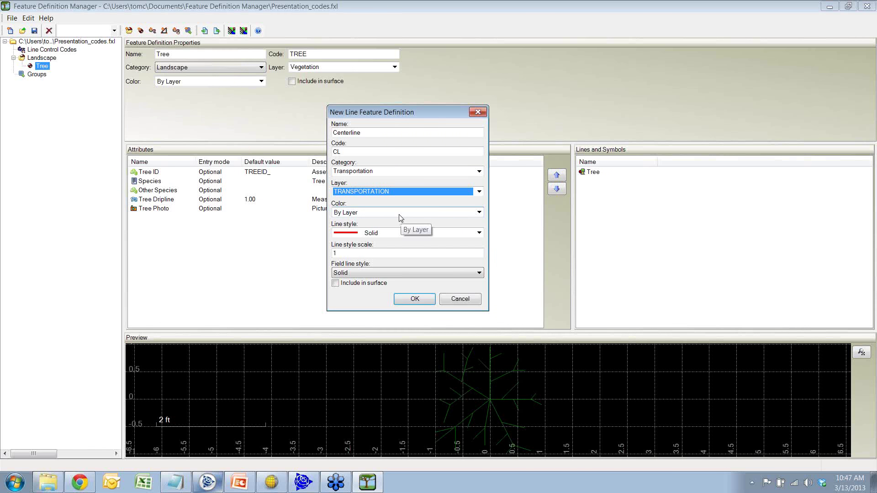
# Step: Keep the line style and field line style Solid and create the Centerline feature definition
pyautogui.click(441, 234)
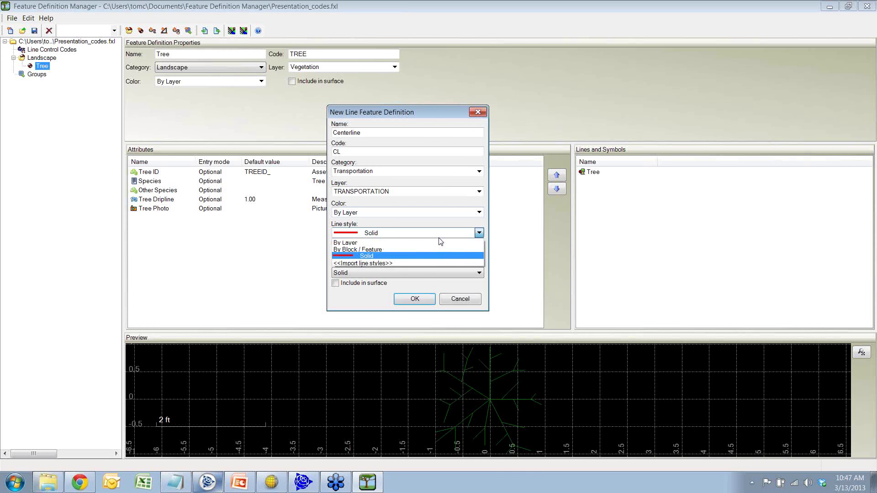
pyautogui.click(439, 237)
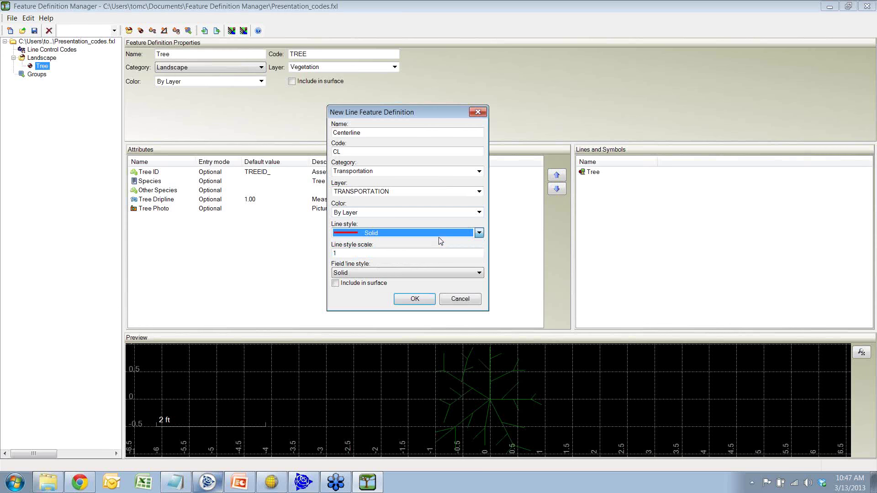
pyautogui.click(384, 235)
pyautogui.click(384, 235)
pyautogui.click(382, 274)
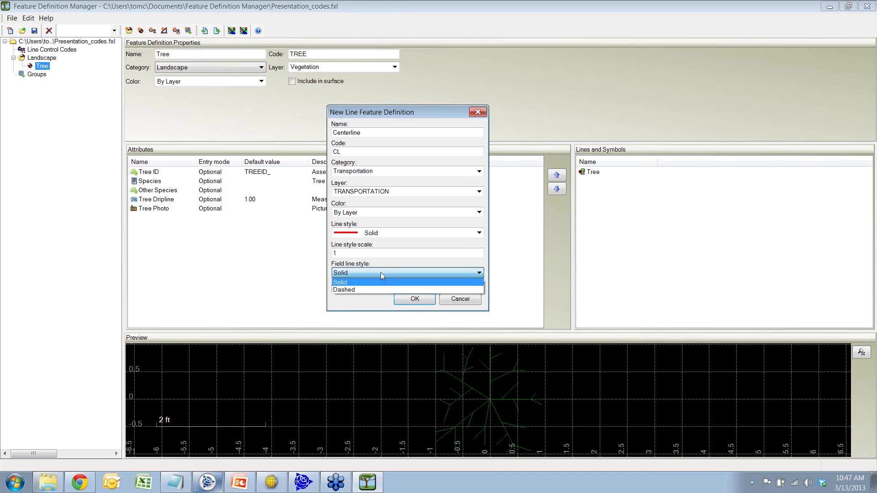
pyautogui.click(380, 273)
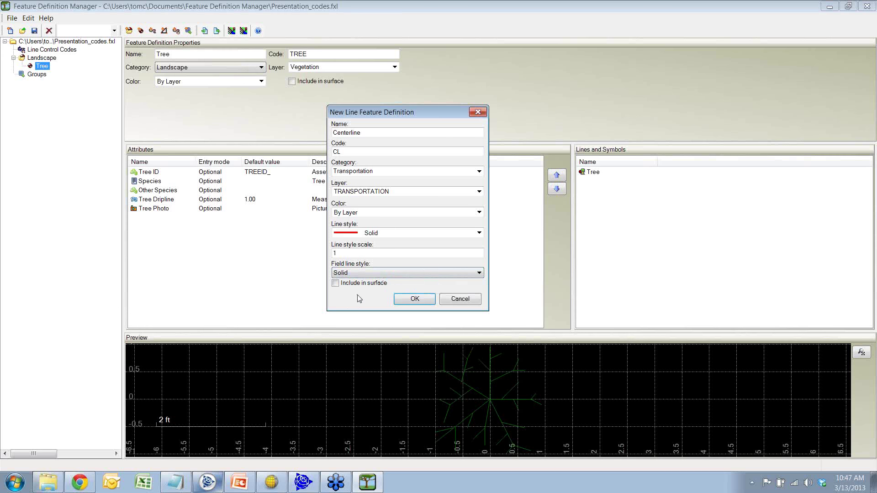
pyautogui.click(406, 303)
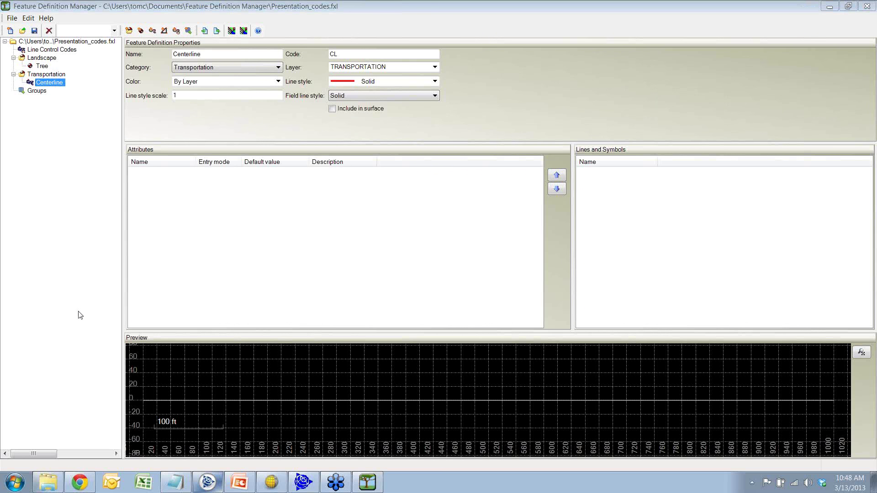
# Step: Add an optional date attribute named Date Collected to the Centerline feature
pyautogui.rightClick(170, 224)
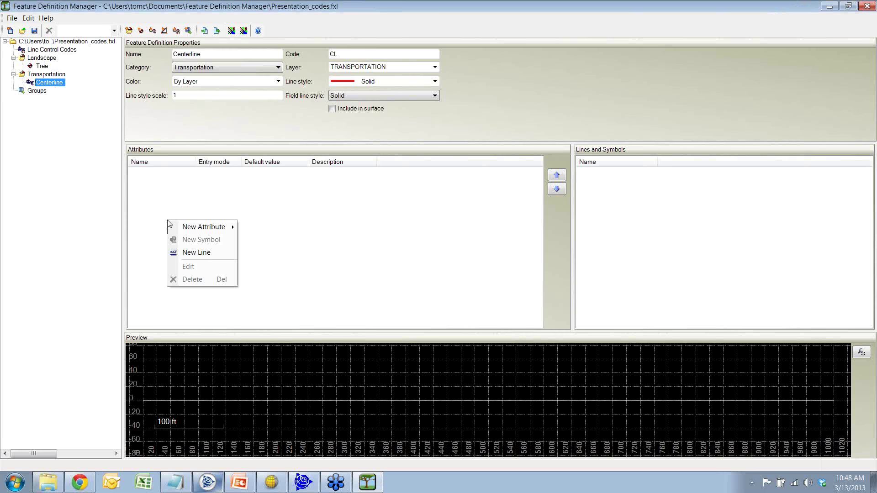
pyautogui.moveTo(183, 228)
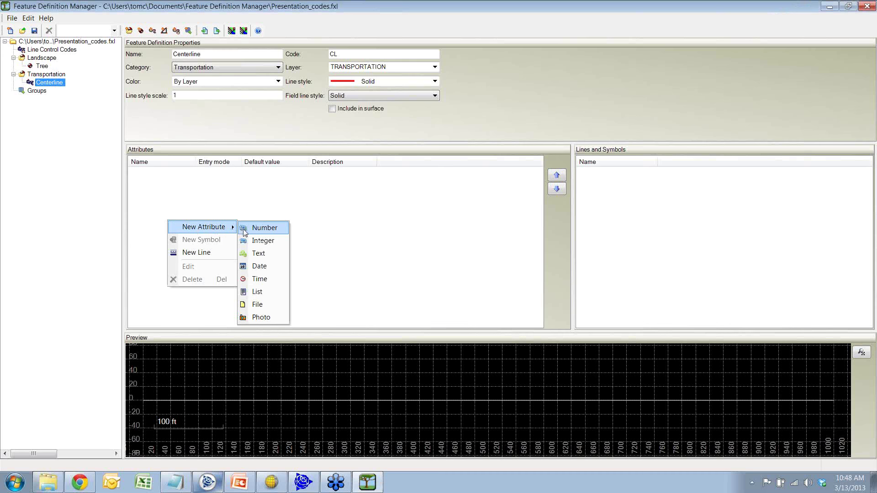
pyautogui.click(259, 266)
pyautogui.write('Date Collected')
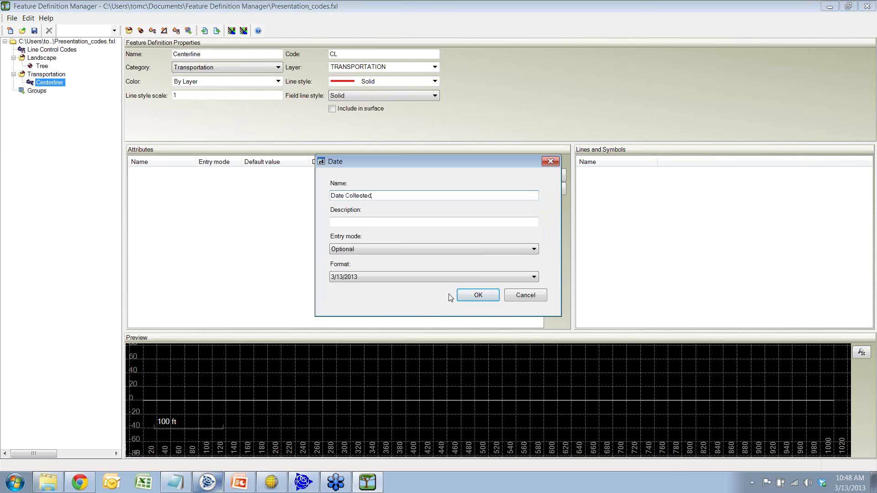
pyautogui.click(477, 295)
# Step: Add an optional file attribute named XS Cutsheet to the Centerline feature
pyautogui.rightClick(218, 219)
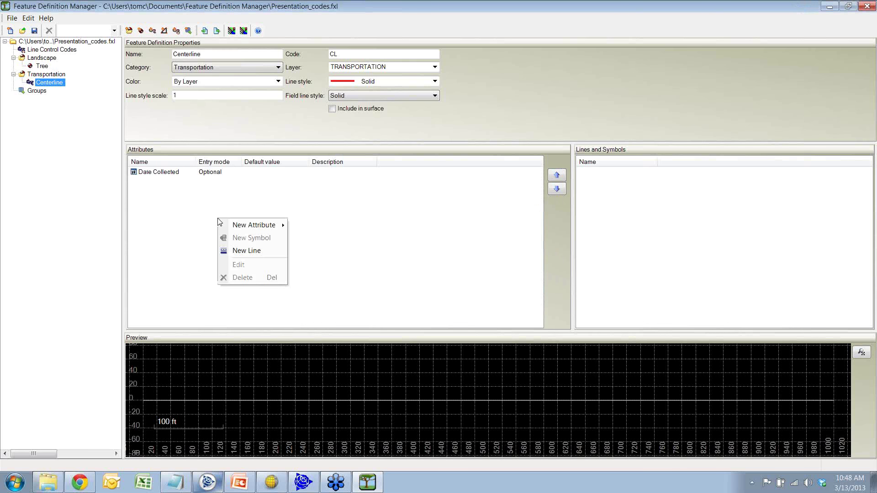
pyautogui.moveTo(229, 225)
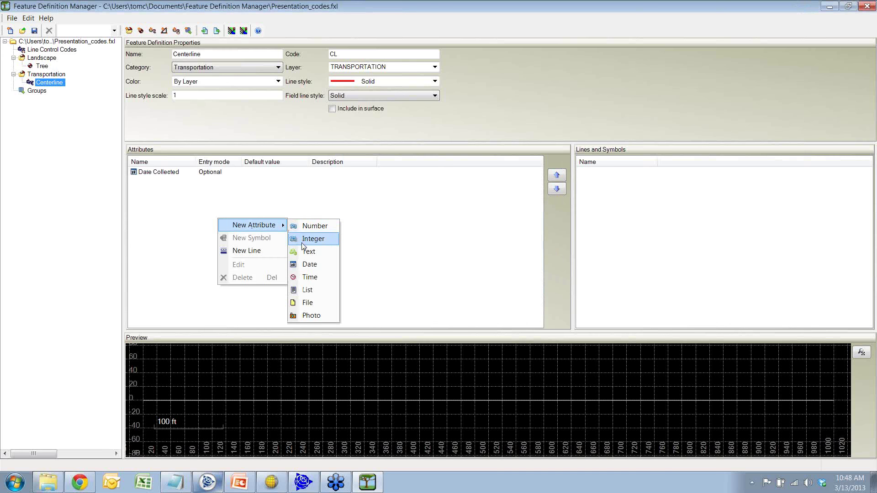
pyautogui.click(314, 302)
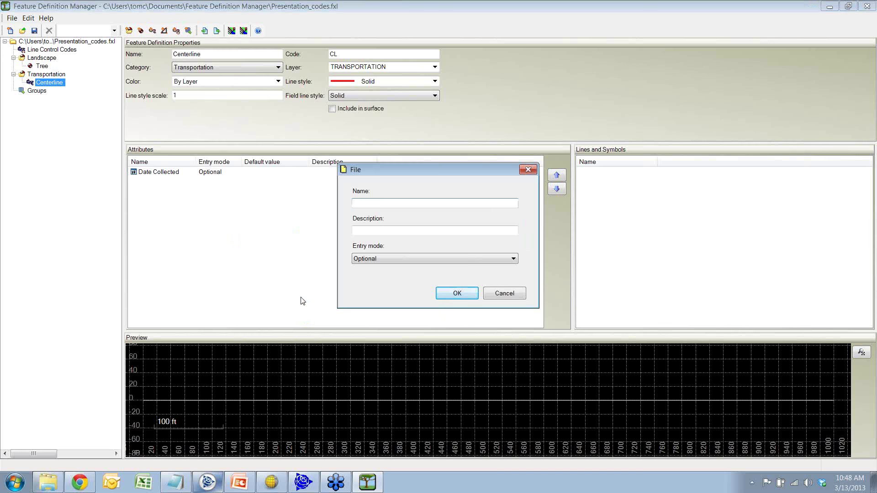
pyautogui.write('XS.Cutshee')
# Step: Add an optional text attribute named Comments with a maximum length of 40 to the Centerline feature
pyautogui.rightClick(185, 232)
pyautogui.moveTo(194, 238)
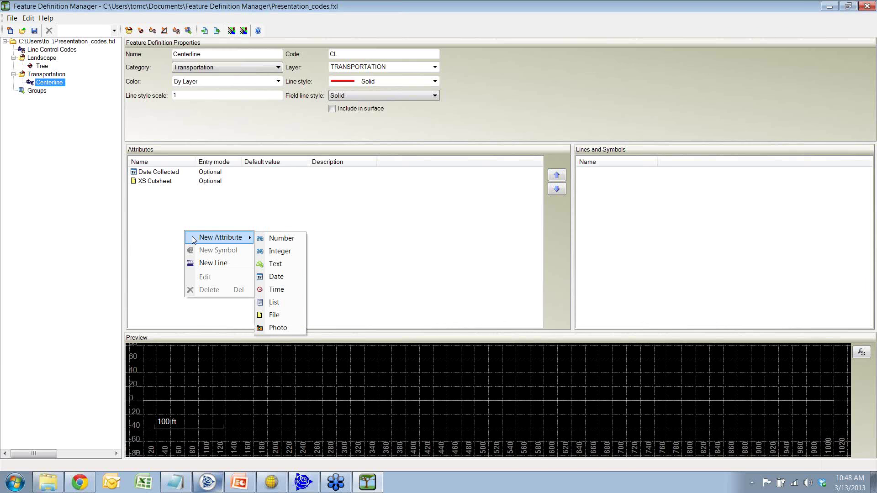
pyautogui.click(283, 266)
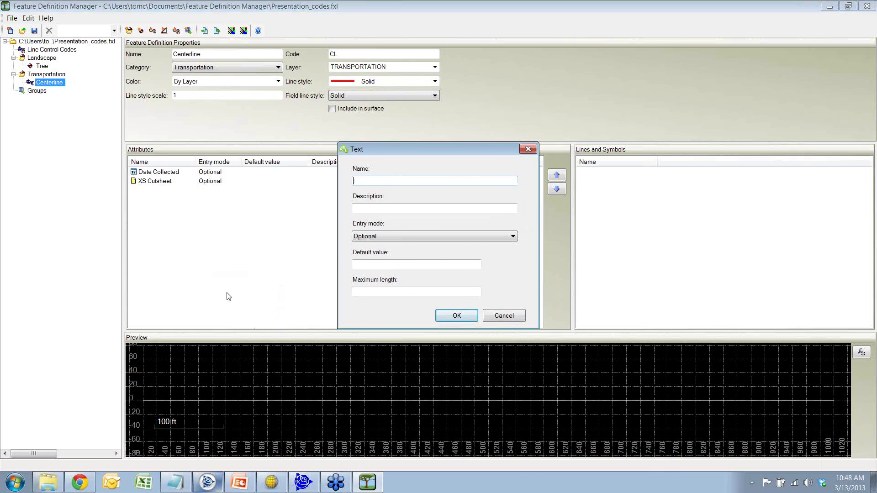
pyautogui.write('Comments')
pyautogui.click(457, 318)
pyautogui.click(420, 292)
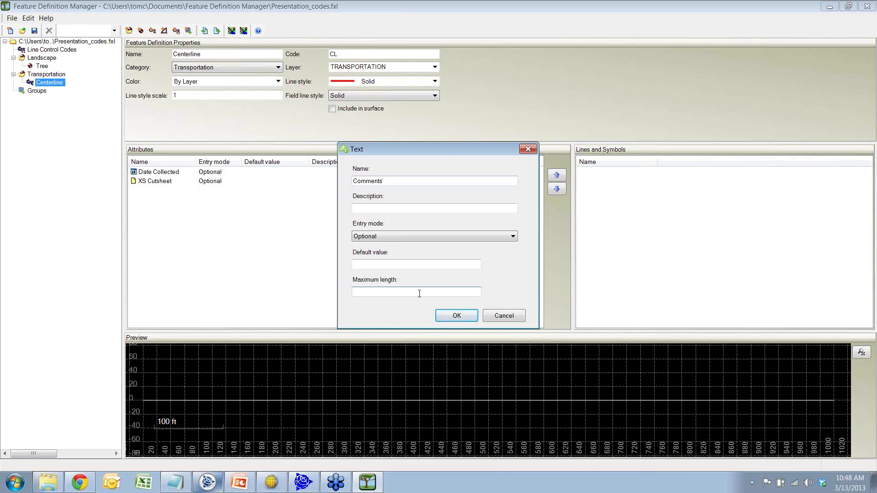
pyautogui.write('40')
pyautogui.click(457, 316)
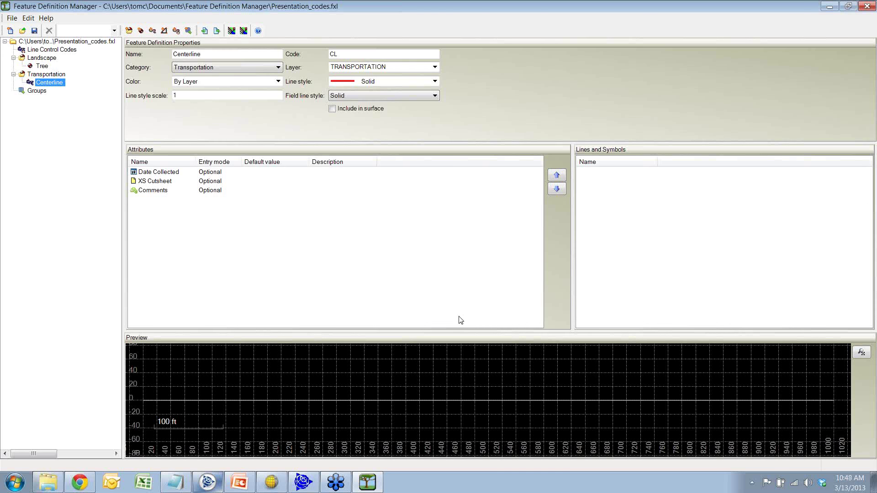
# Step: Add an optional file attribute named Voice Memo to the Centerline feature
pyautogui.rightClick(276, 233)
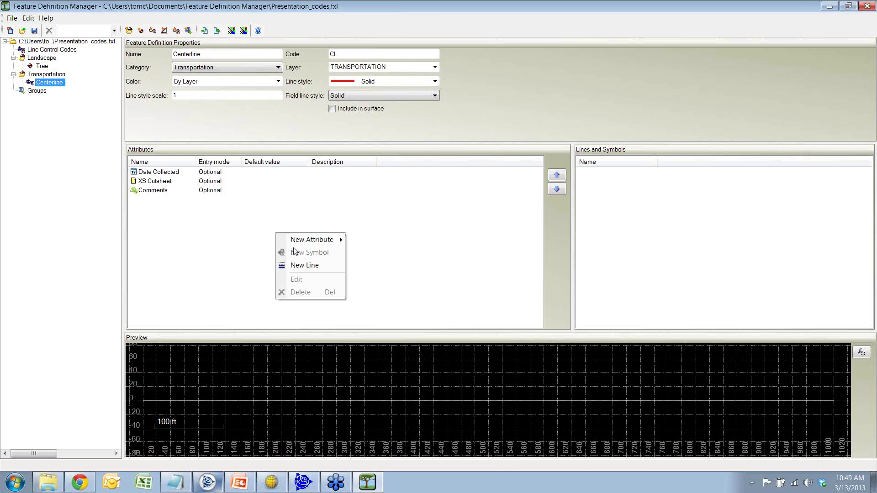
pyautogui.moveTo(328, 240)
pyautogui.click(368, 316)
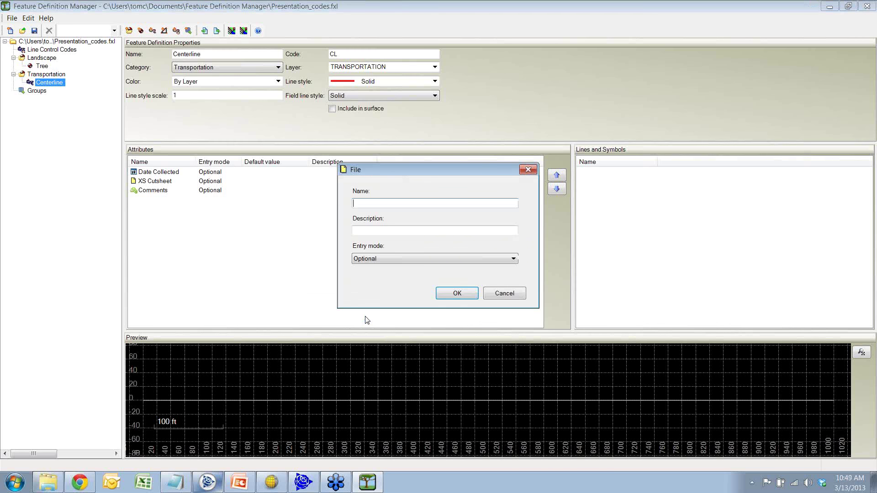
pyautogui.write('Voice Memo')
pyautogui.click(458, 293)
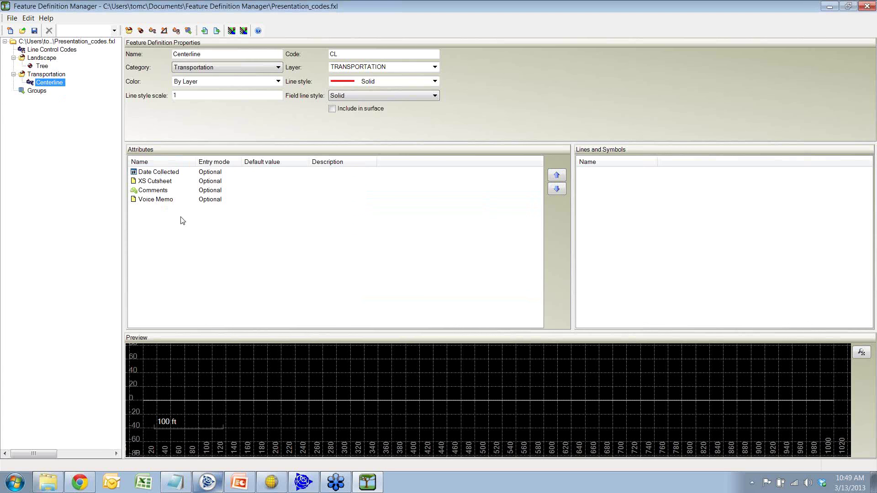
# Step: Start a new line for the Centerline feature's lines and symbols and name it Centerline
pyautogui.rightClick(611, 210)
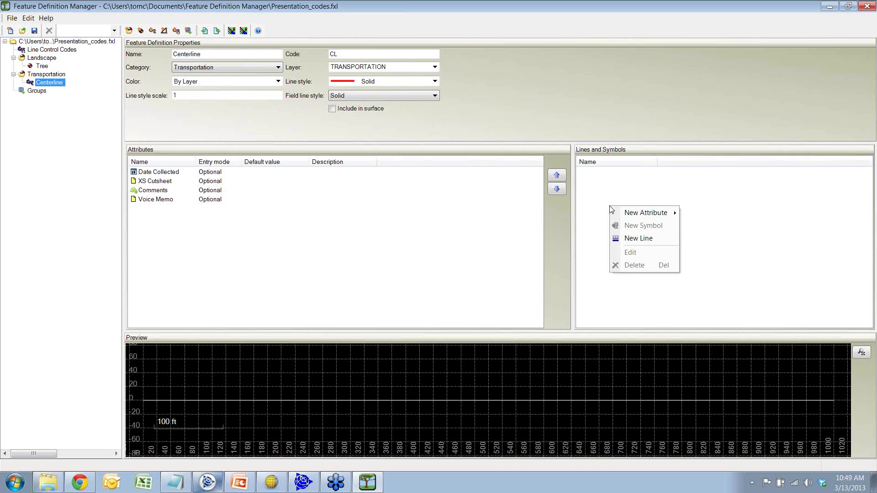
pyautogui.moveTo(625, 214)
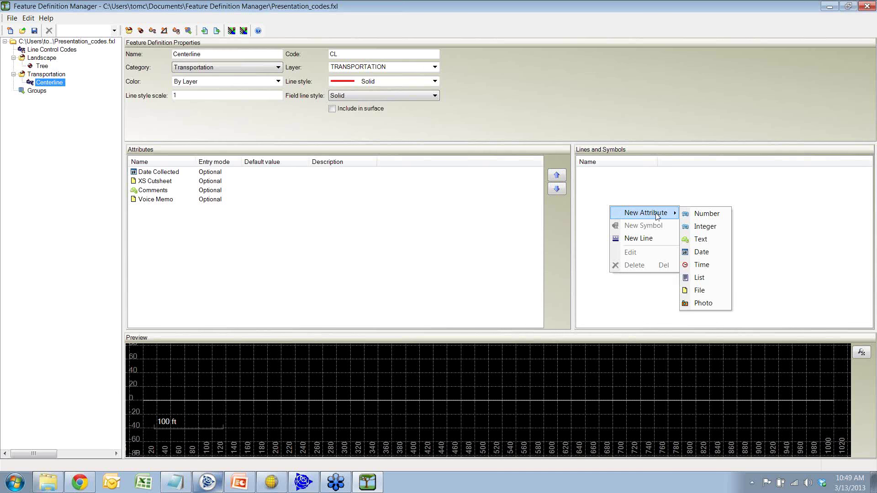
pyautogui.click(640, 238)
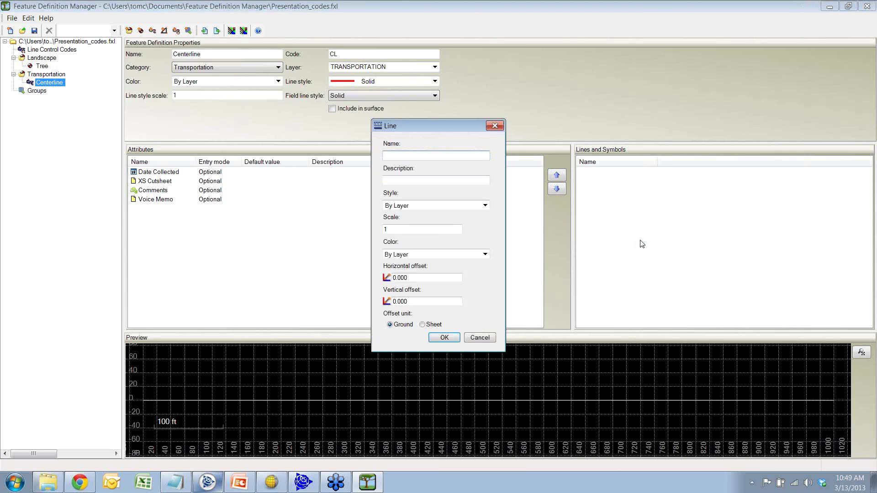
pyautogui.write('Centerline')
pyautogui.press('Tab')
pyautogui.press('Tab')
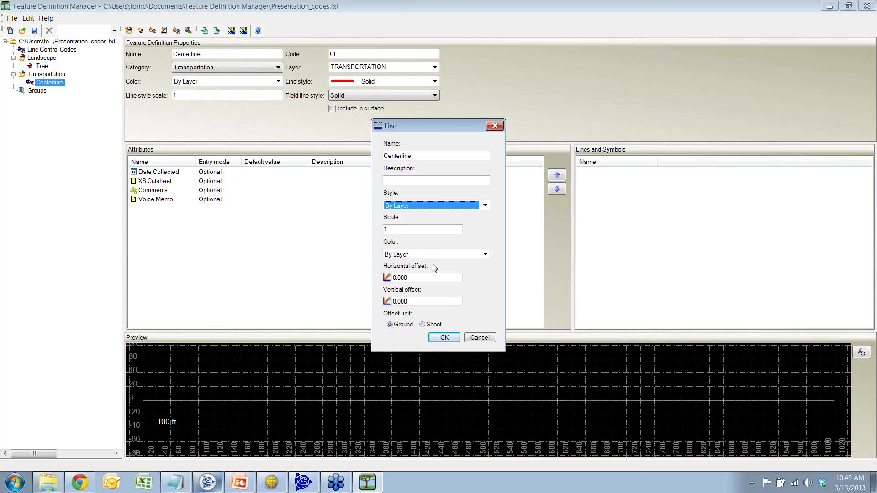
# Step: Import the Center line style from Linetype.ltp with English length units and apply it to the new line
pyautogui.click(456, 206)
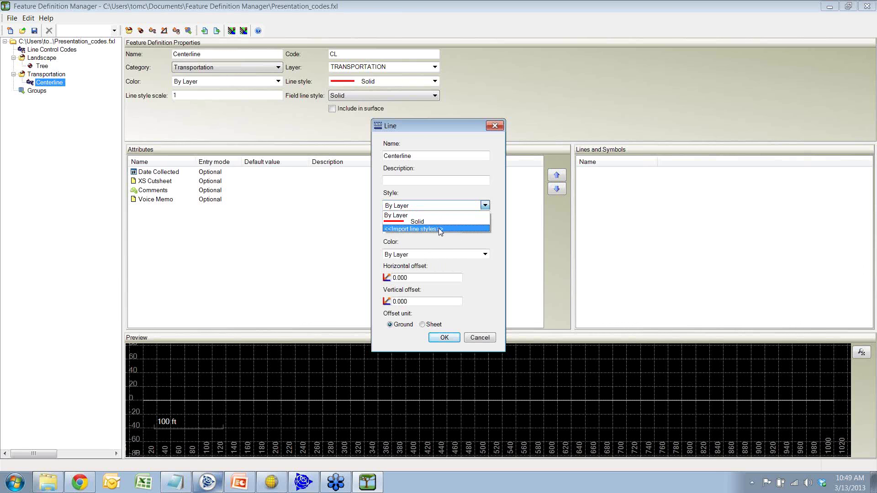
pyautogui.click(440, 230)
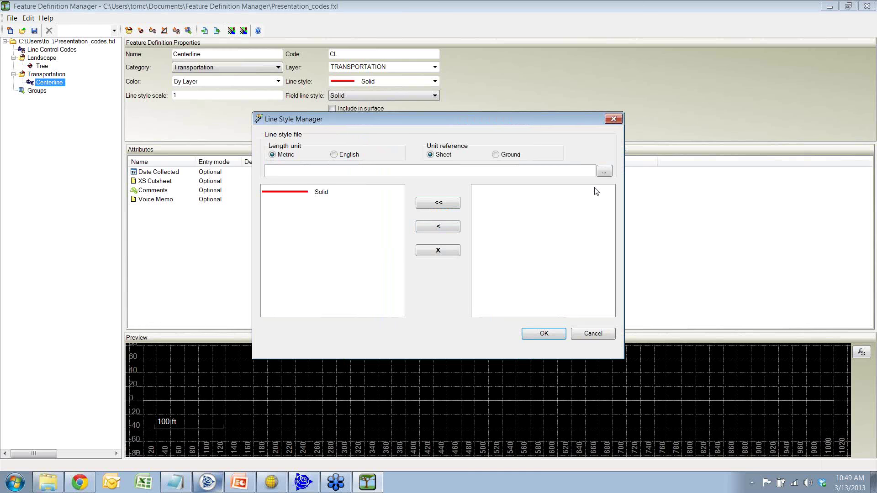
pyautogui.click(335, 156)
pyautogui.click(604, 171)
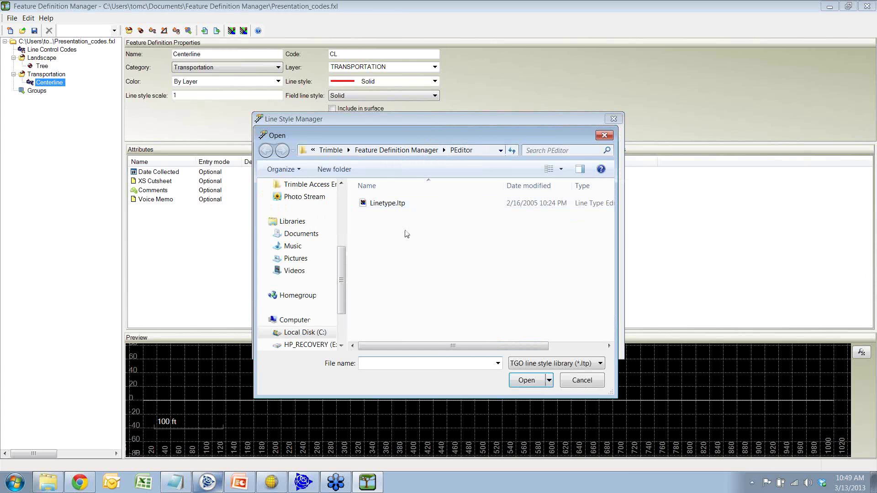
pyautogui.click(372, 203)
pyautogui.click(520, 379)
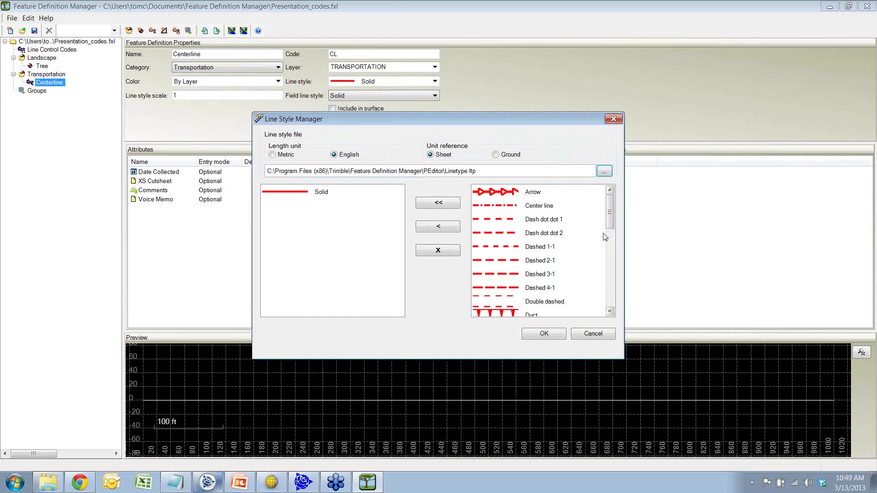
pyautogui.doubleClick(512, 207)
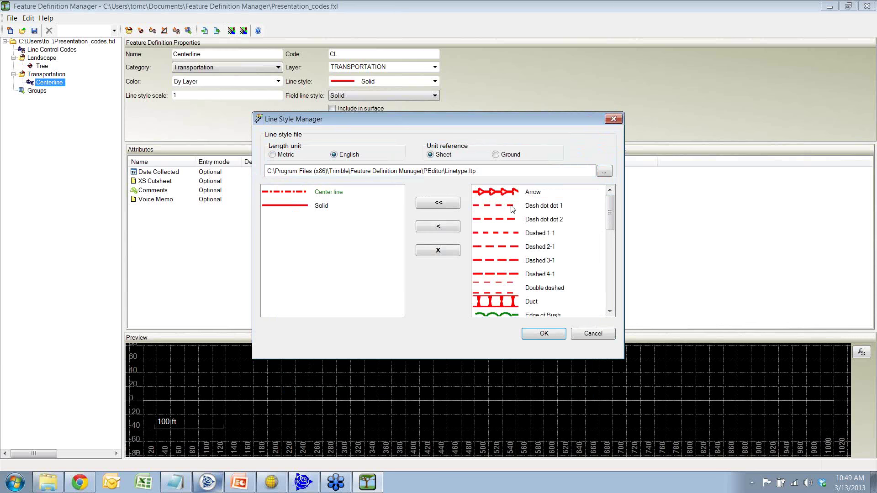
pyautogui.click(294, 192)
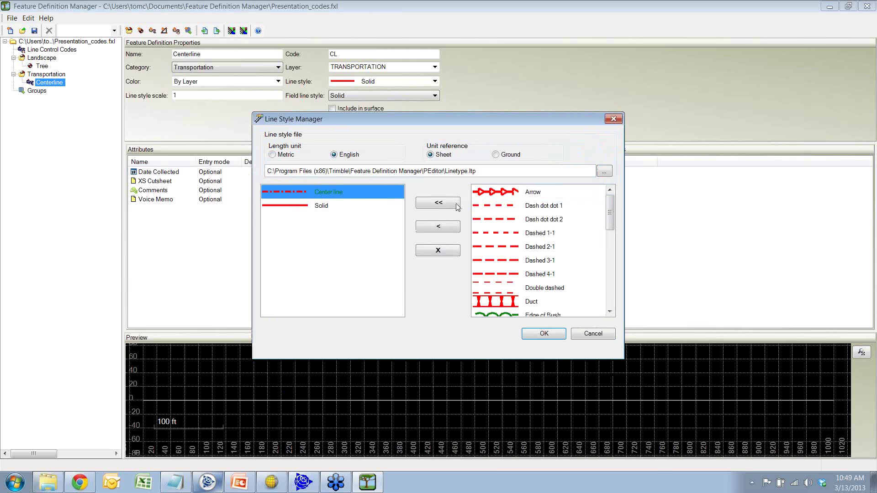
pyautogui.click(529, 335)
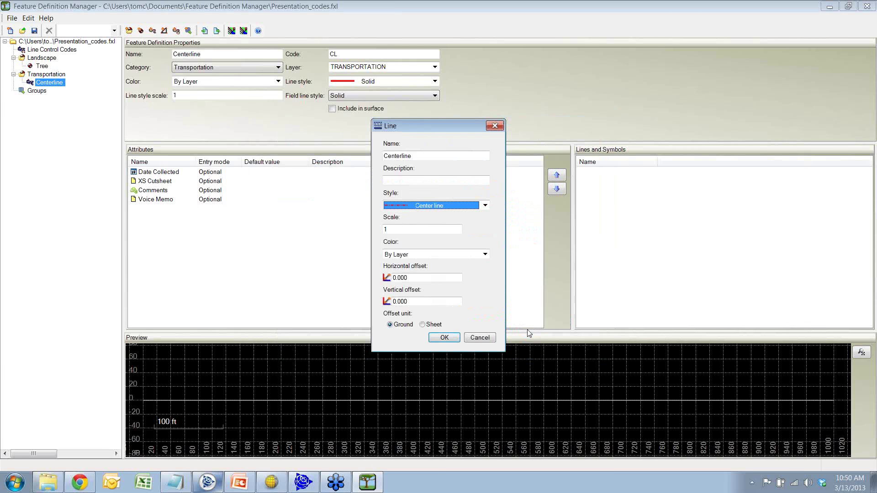
# Step: Set the line's color to Yellow and its scale to 2, and add it to the Centerline feature
pyautogui.click(485, 255)
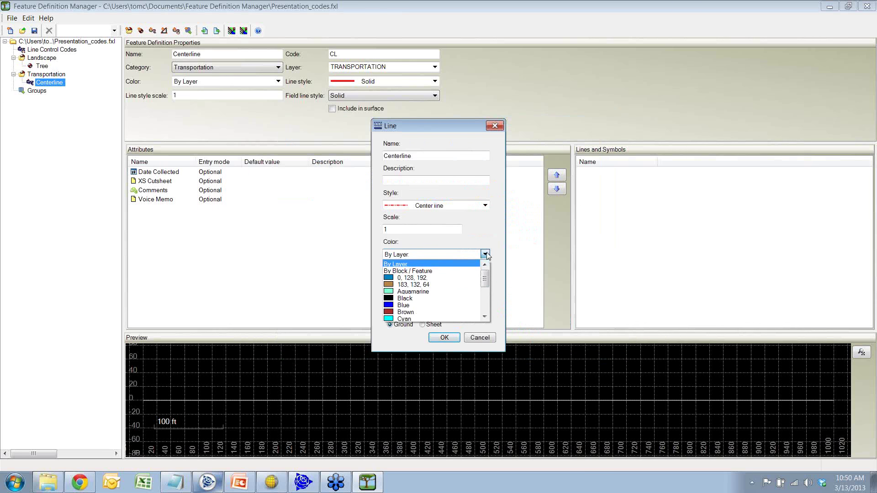
pyautogui.moveTo(486, 269); pyautogui.dragTo(487, 295)
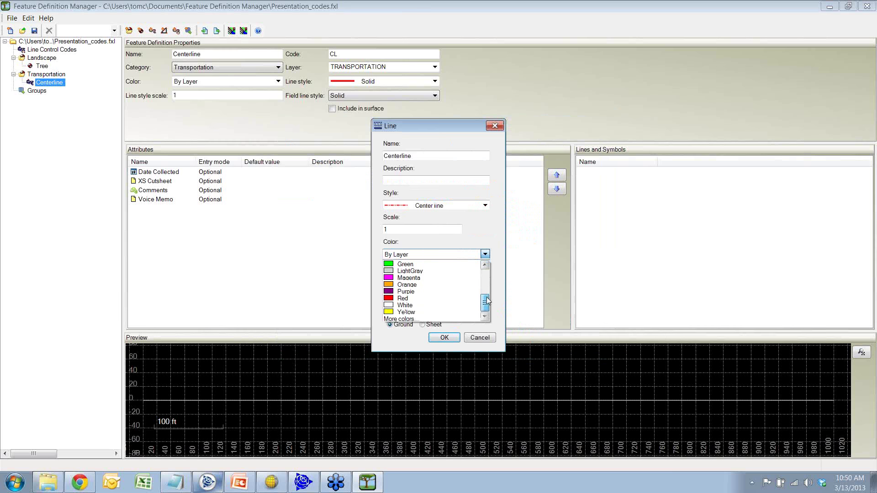
pyautogui.click(437, 313)
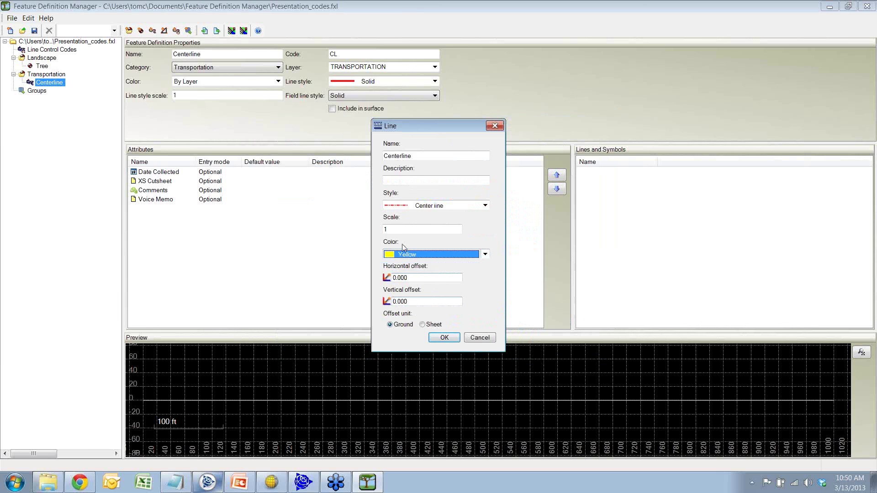
pyautogui.click(387, 229)
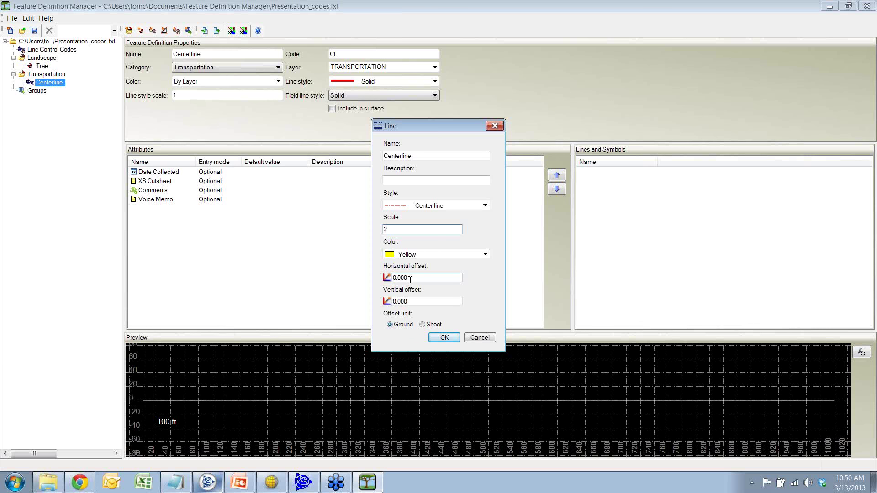
pyautogui.click(441, 337)
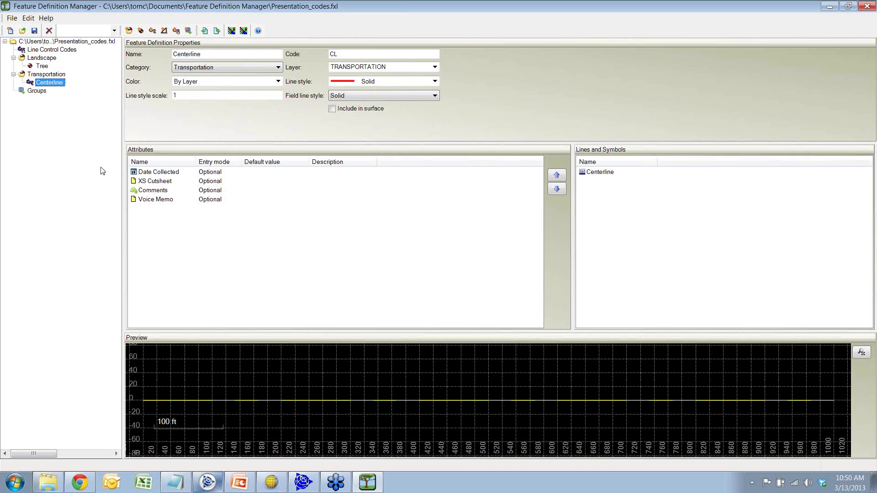
# Step: Start a new polygon feature definition named Pond with code POND in a new category WATER
pyautogui.click(164, 31)
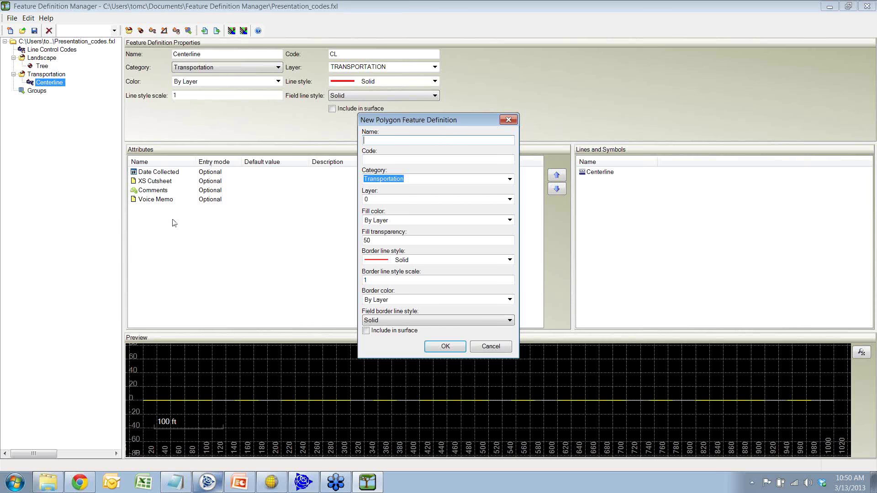
pyautogui.write('Pond')
pyautogui.press('Tab')
pyautogui.write('POND')
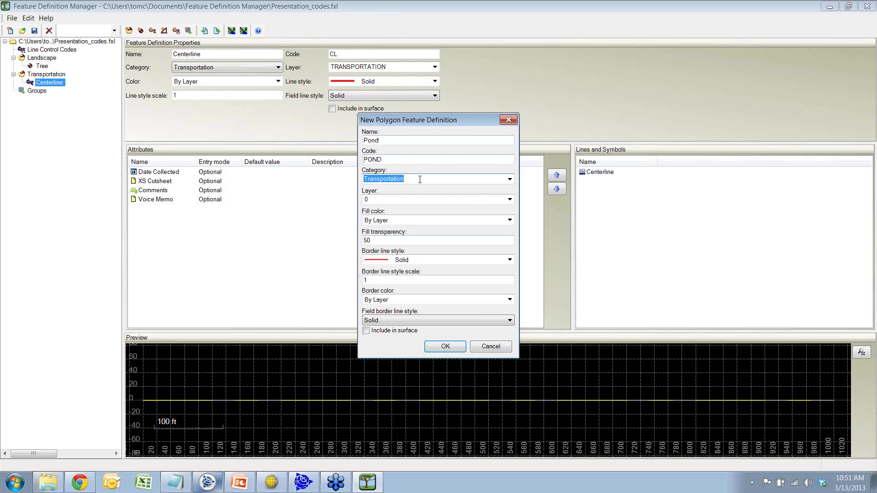
pyautogui.write('WATER')
# Step: Create a new layer named WATER and assign it to the Pond polygon feature
pyautogui.click(422, 201)
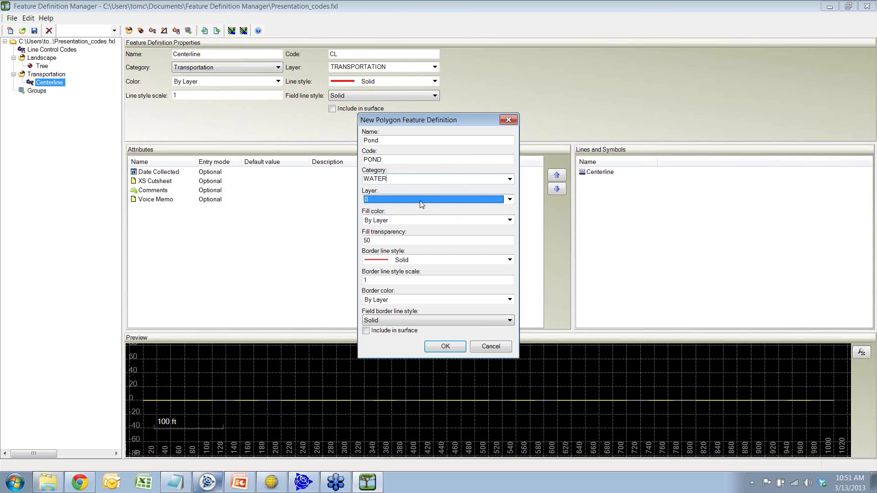
pyautogui.click(510, 200)
pyautogui.click(493, 237)
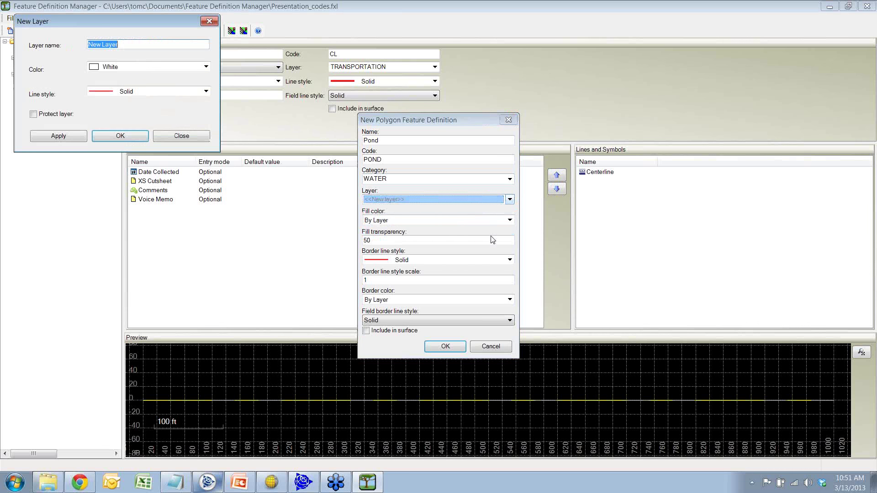
pyautogui.write('WATER')
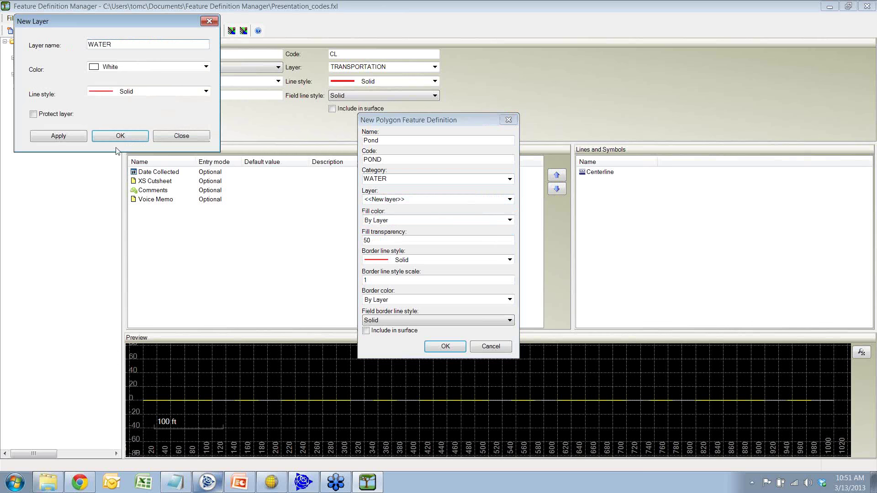
pyautogui.click(110, 136)
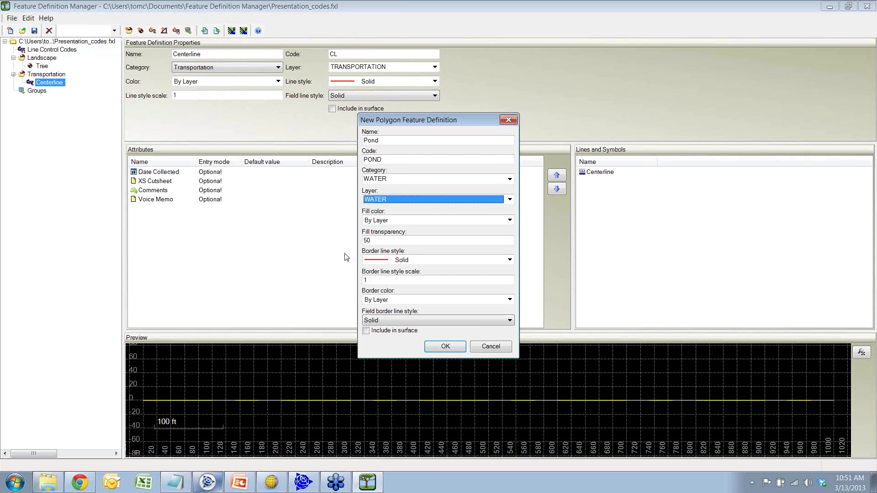
pyautogui.click(399, 262)
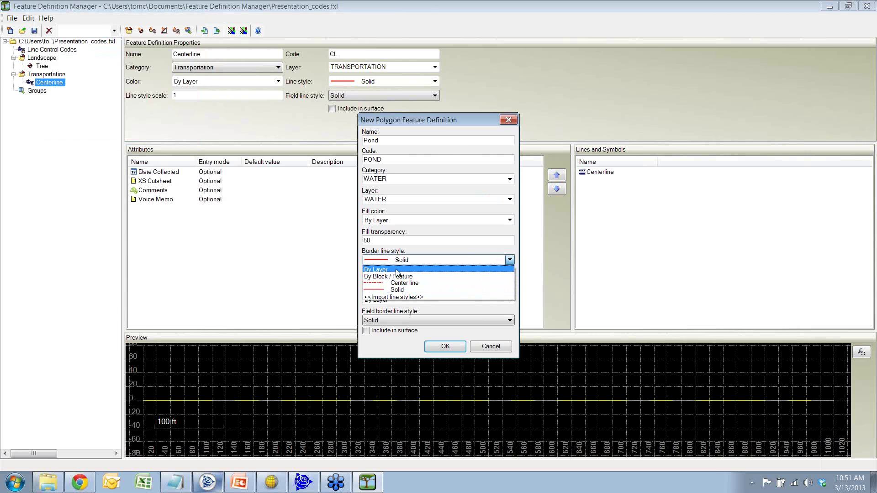
pyautogui.click(395, 297)
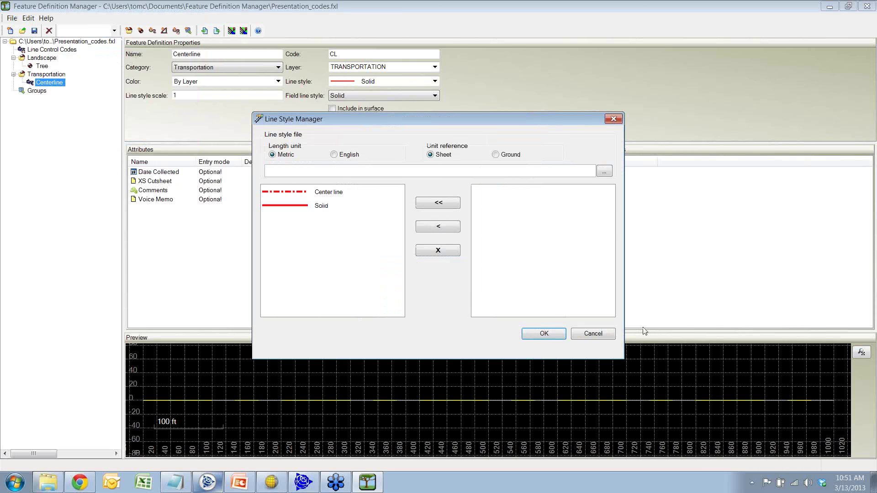
pyautogui.click(607, 334)
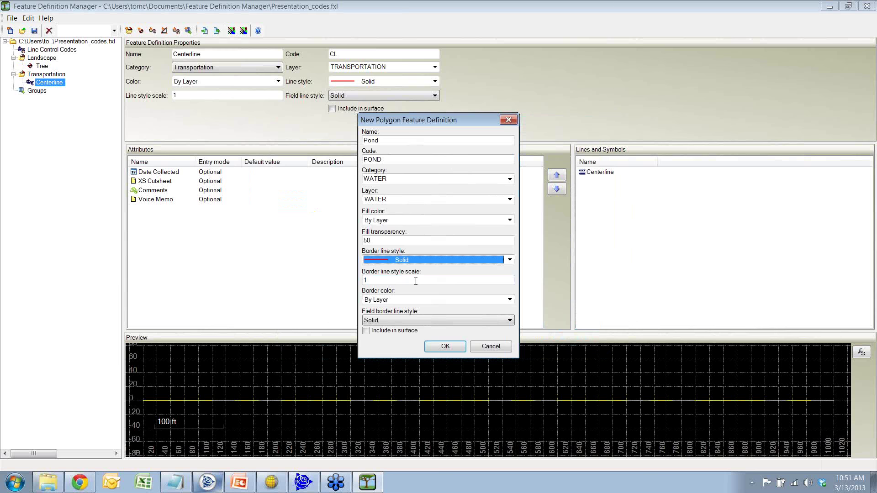
pyautogui.click(403, 320)
pyautogui.click(403, 320)
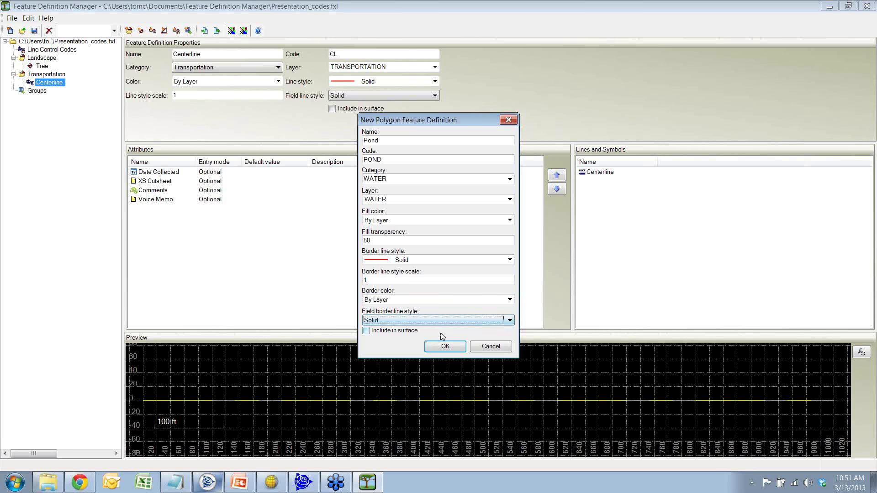
pyautogui.click(405, 320)
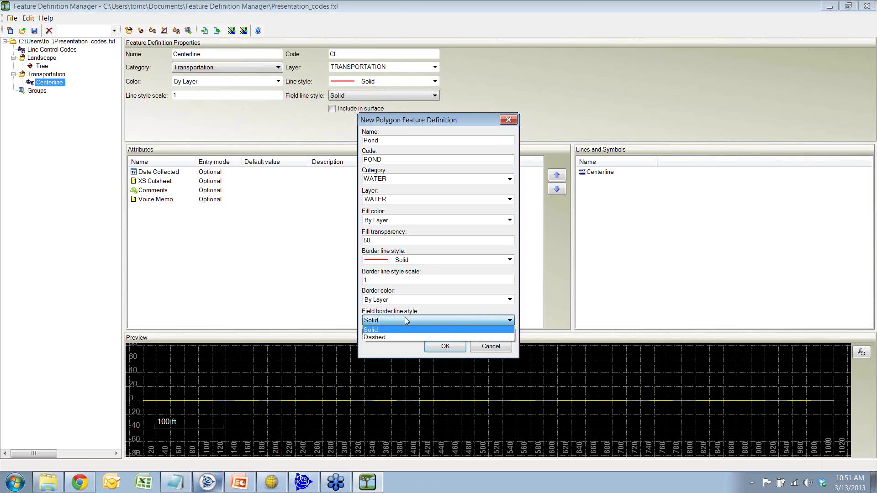
pyautogui.click(406, 320)
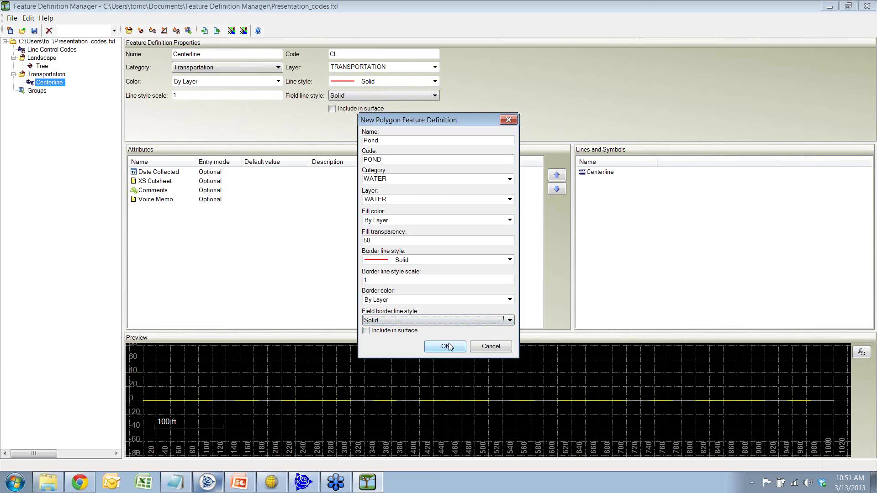
# Step: Set the Pond's fill color to Aquamarine with a fill transparency of 50 and create the polygon feature
pyautogui.click(374, 240)
pyautogui.moveTo(374, 239); pyautogui.dragTo(362, 242)
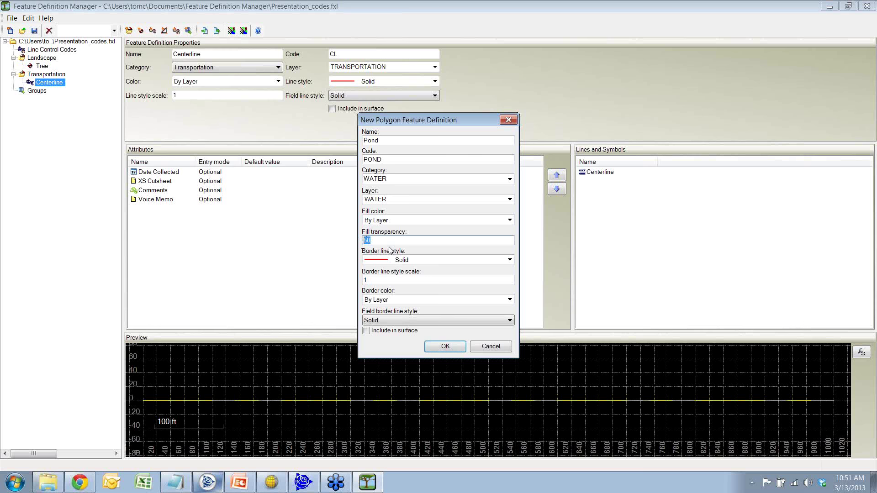
pyautogui.click(394, 220)
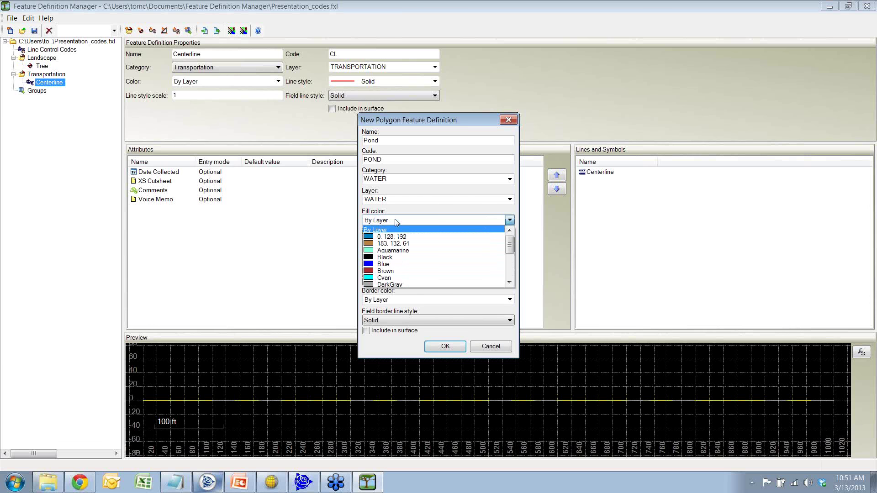
pyautogui.click(395, 252)
pyautogui.click(383, 242)
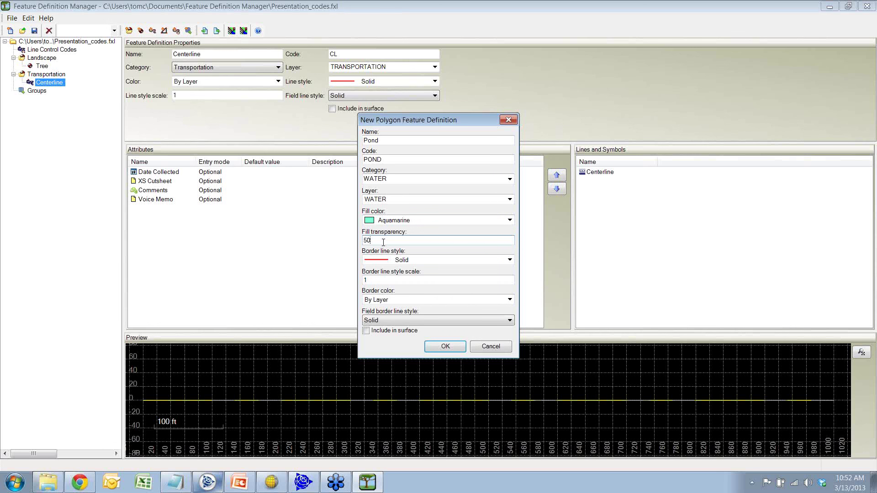
pyautogui.moveTo(383, 242); pyautogui.dragTo(356, 245)
pyautogui.write('050')
pyautogui.press('Tab')
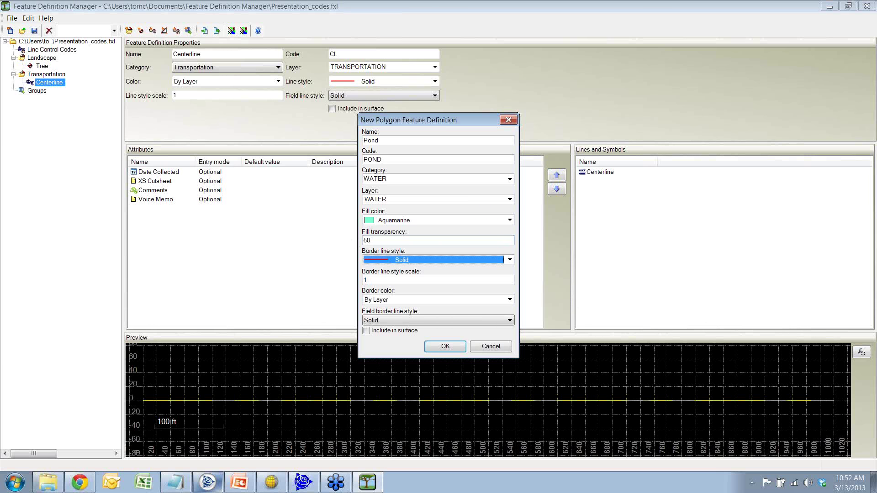
pyautogui.click(452, 348)
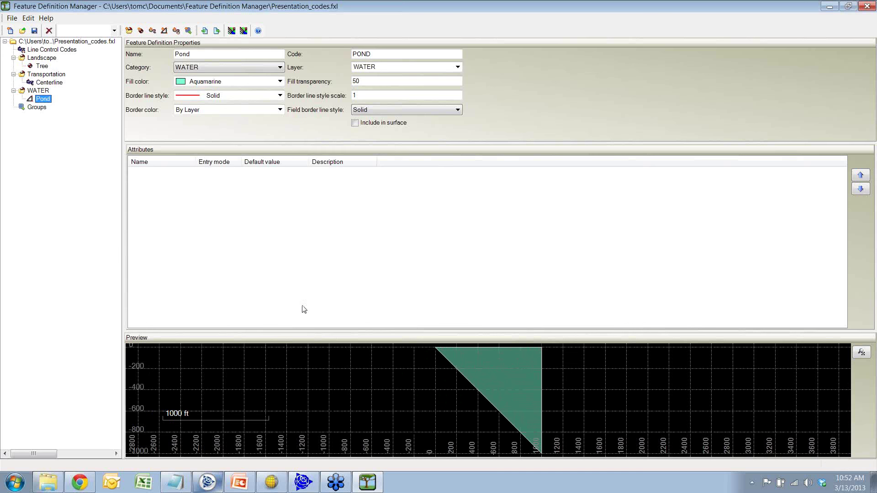
pyautogui.click(299, 231)
pyautogui.rightClick(162, 196)
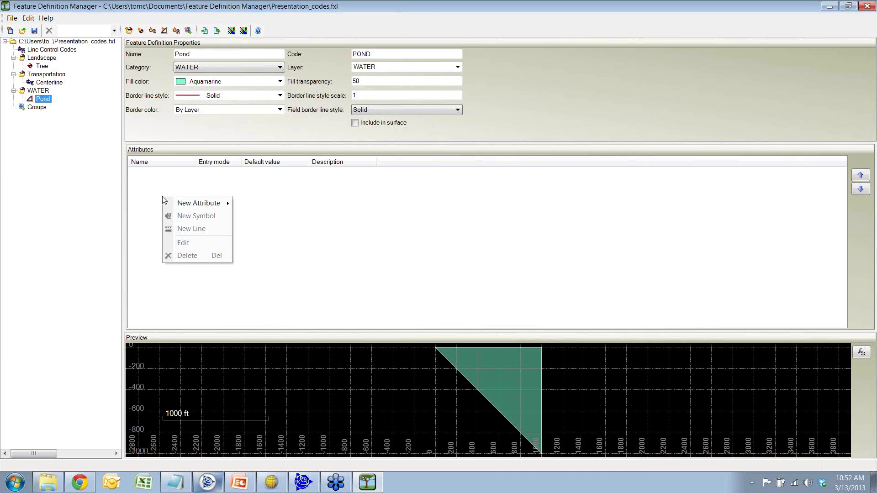
pyautogui.moveTo(183, 203)
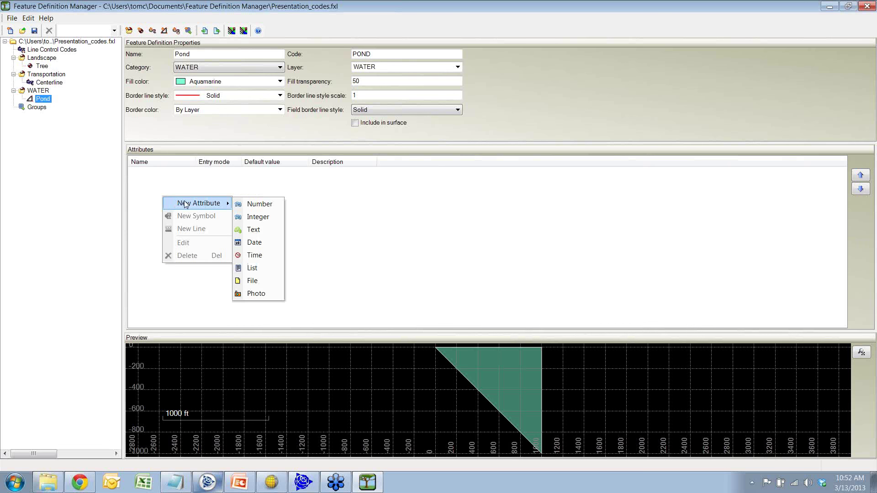
pyautogui.click(254, 230)
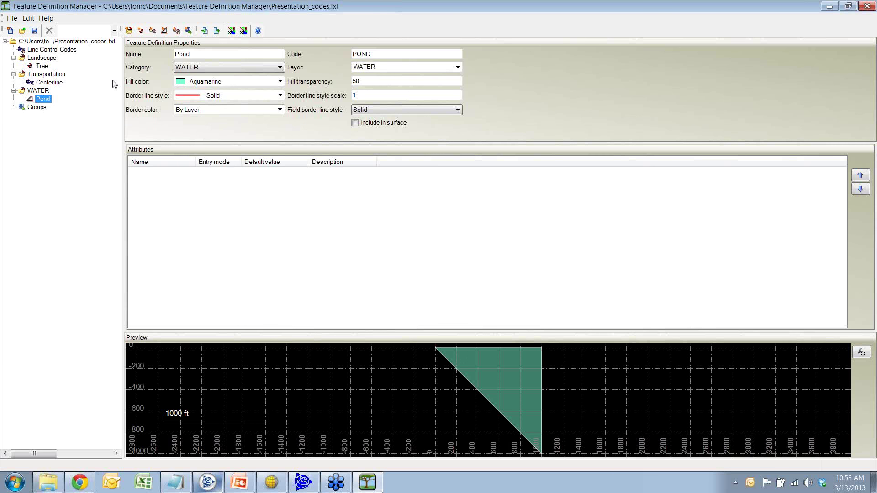
pyautogui.click(40, 59)
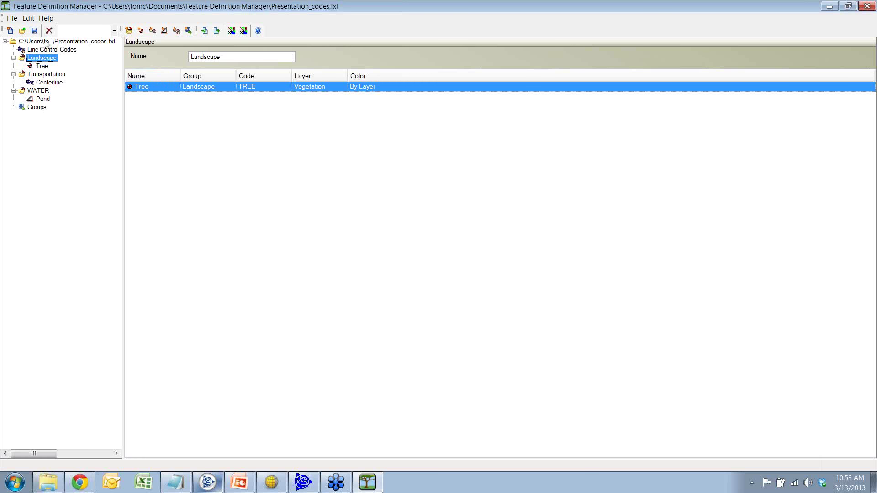
pyautogui.click(25, 20)
pyautogui.moveTo(42, 31)
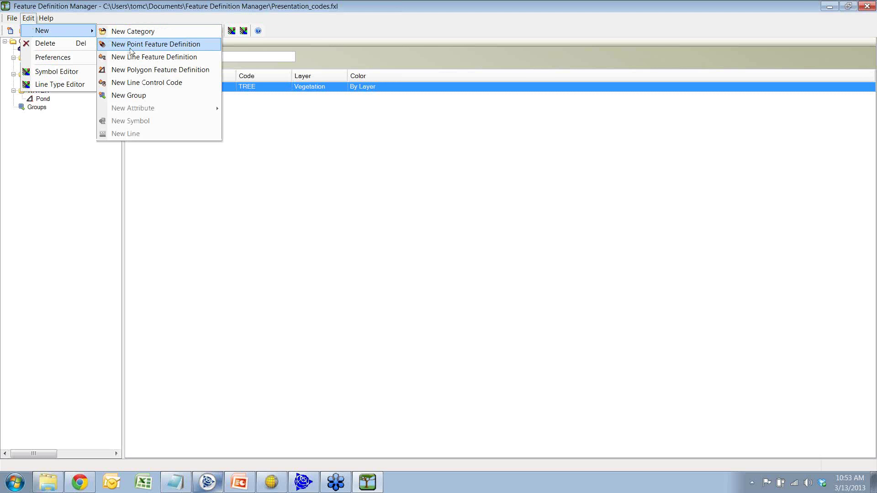
pyautogui.click(140, 15)
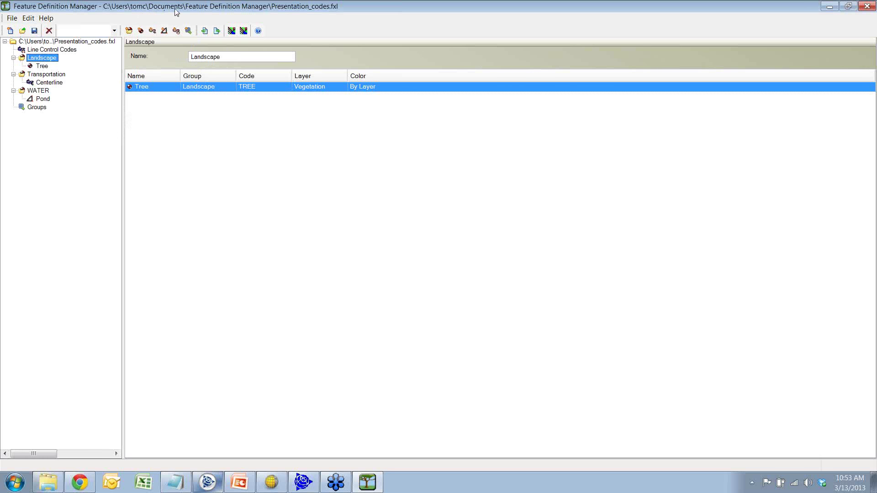
# Step: Start a new line control code and examine the available line-closing, tangential arc and non-tangential arc actions
pyautogui.click(174, 34)
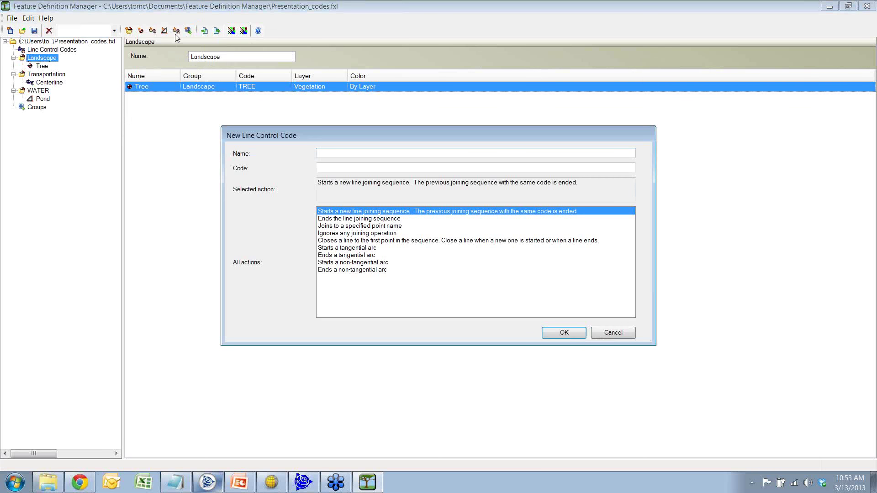
pyautogui.moveTo(302, 143); pyautogui.dragTo(304, 125)
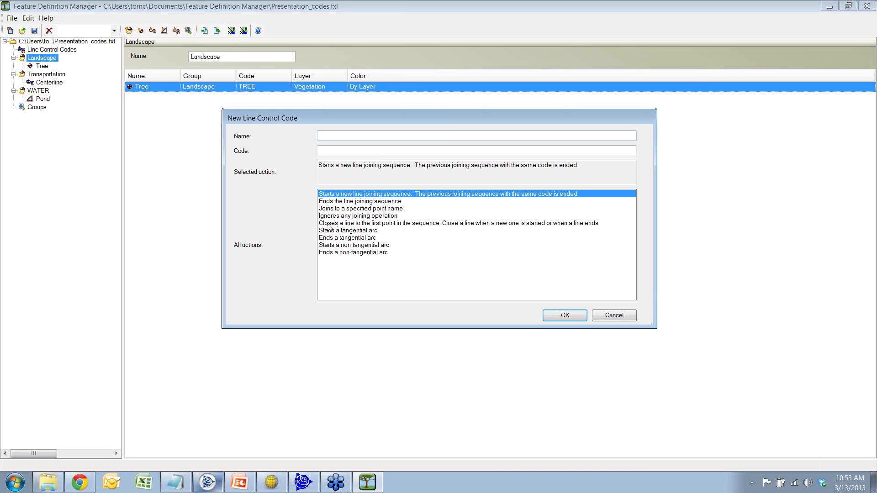
pyautogui.click(368, 224)
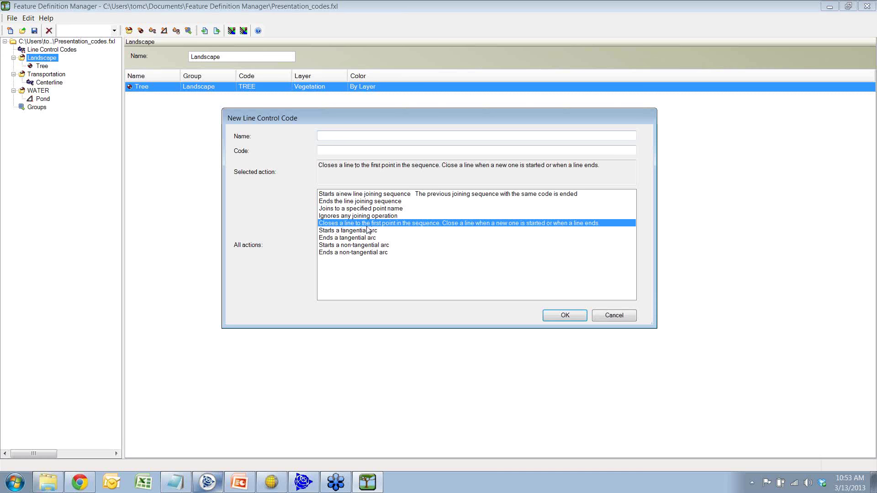
pyautogui.click(368, 230)
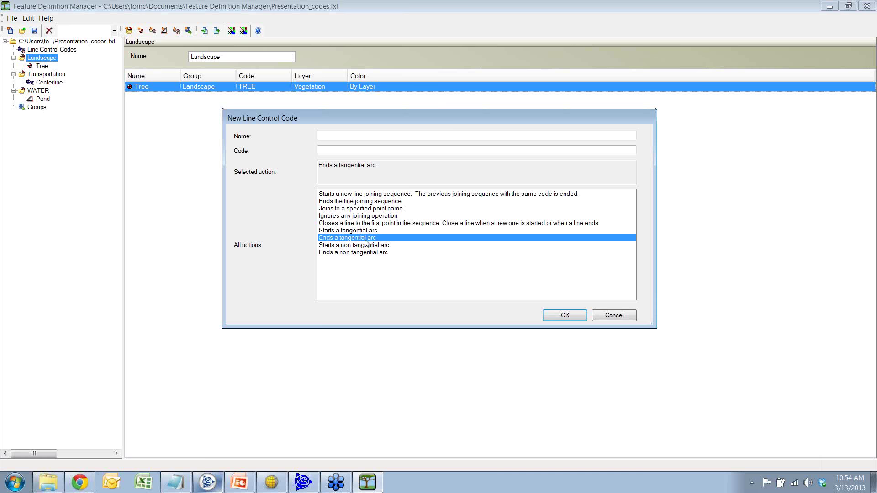
pyautogui.click(365, 246)
pyautogui.click(364, 254)
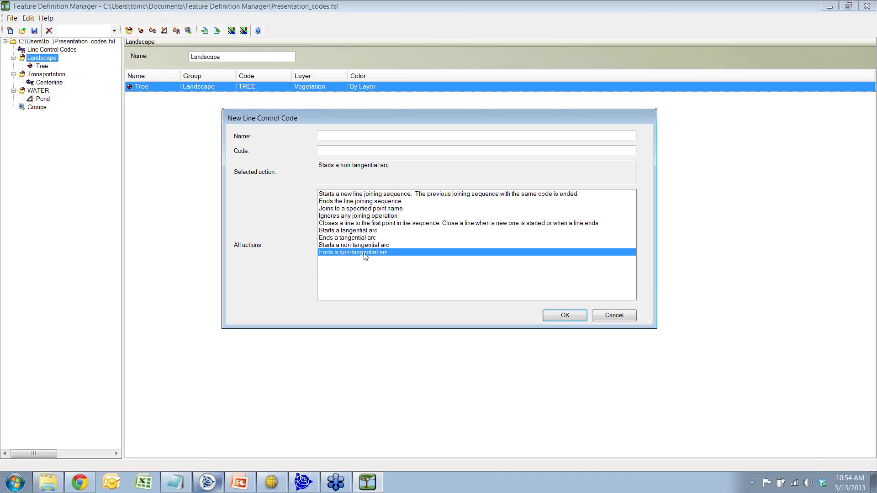
pyautogui.click(364, 248)
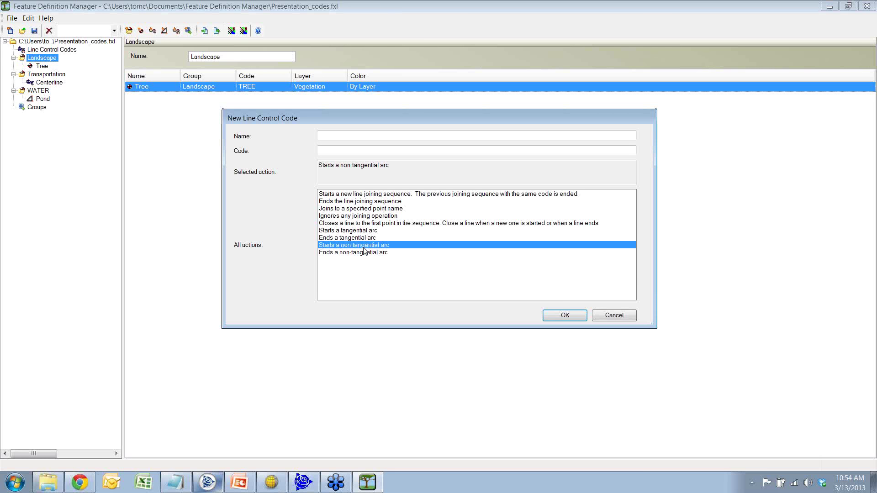
# Step: Create the line control code "Start Line - Ends Previous Join Sequence" with code ST and the action that starts a new line joining sequence
pyautogui.click(353, 195)
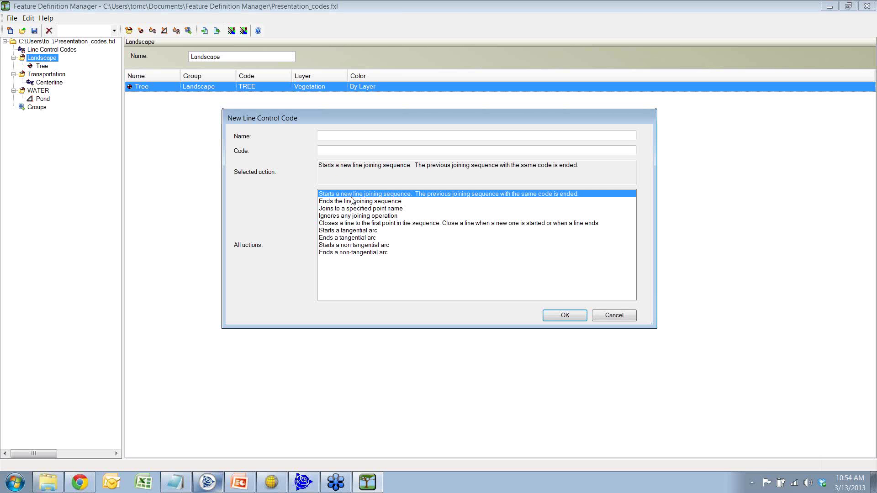
pyautogui.click(328, 136)
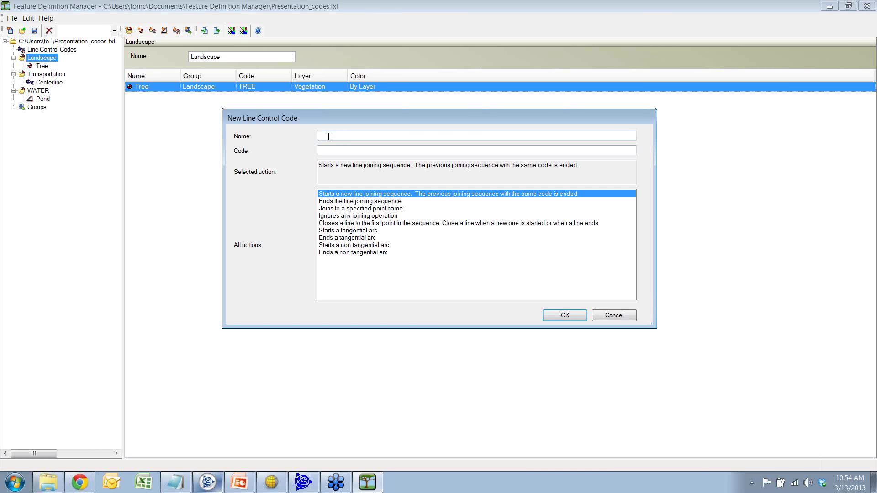
pyautogui.write('Start Line - Ends Previous Join Sequence')
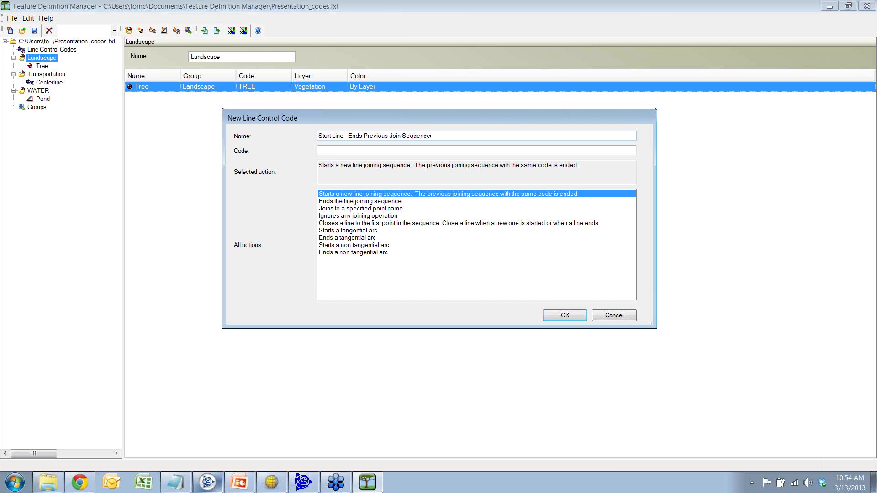
pyautogui.click(344, 150)
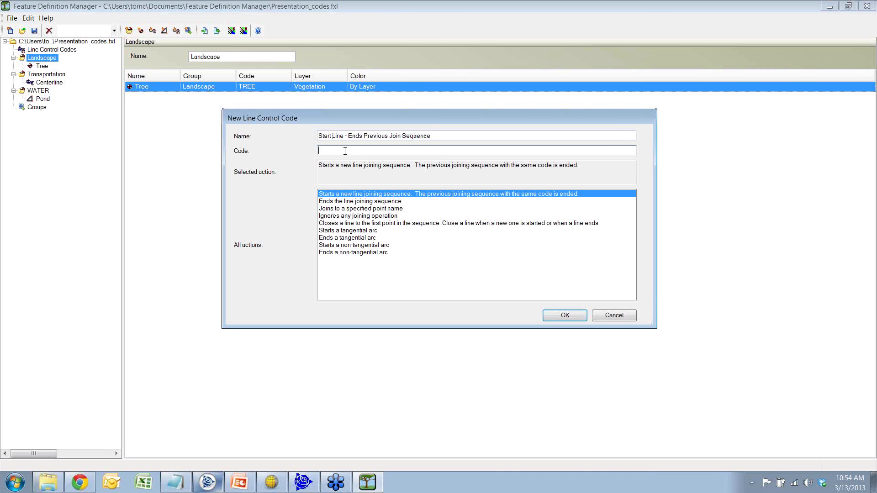
pyautogui.write('ST')
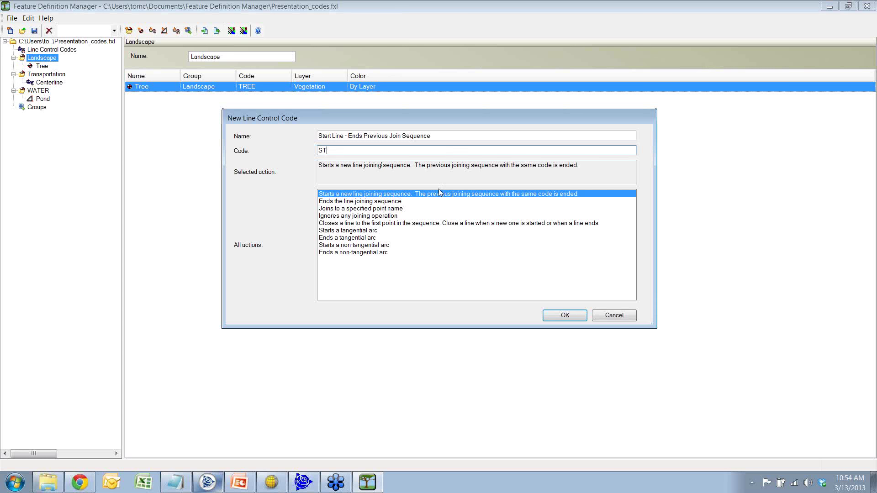
pyautogui.click(563, 316)
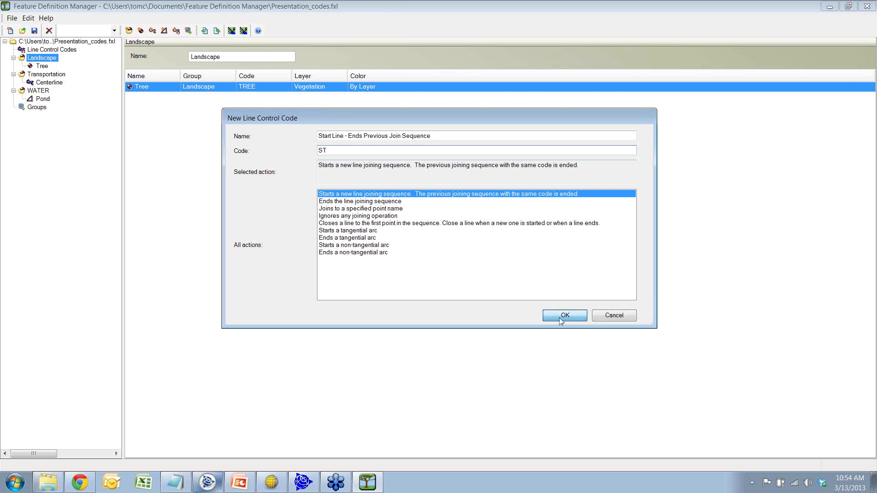
# Step: Create a line control code named End Line with code END and the action that ends the line joining sequence
pyautogui.click(176, 31)
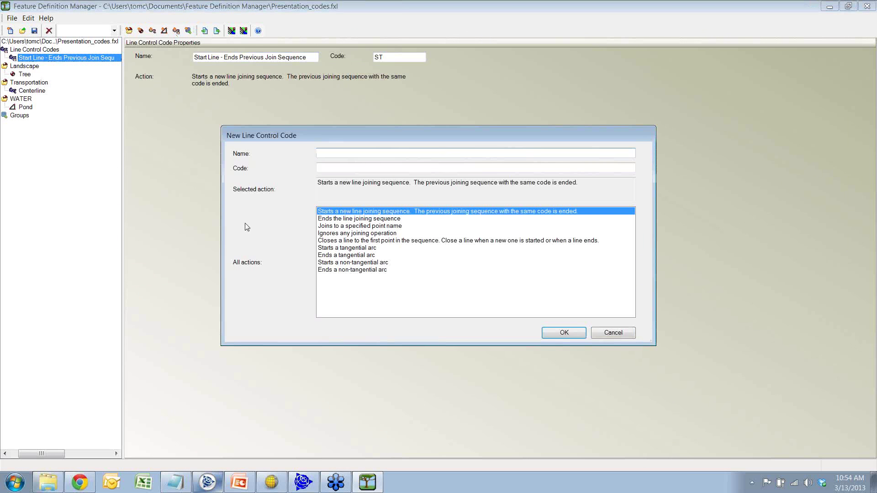
pyautogui.write('End Line')
pyautogui.click(329, 168)
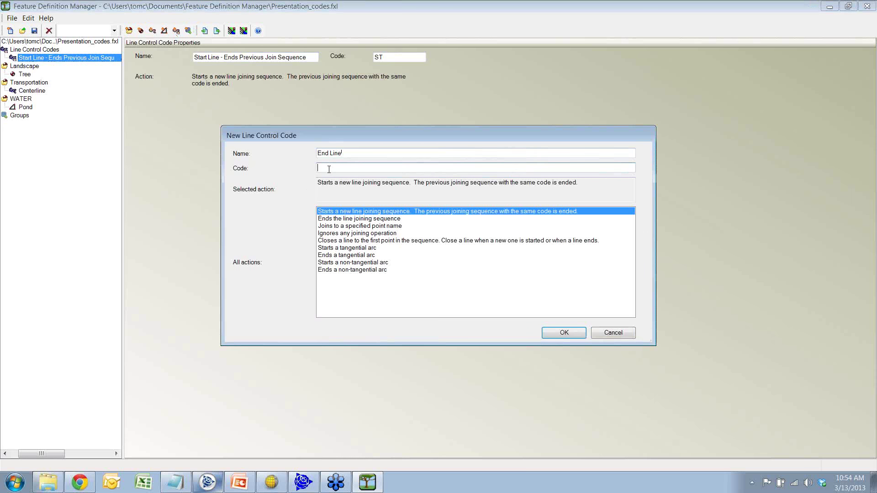
pyautogui.write('END')
pyautogui.click(389, 219)
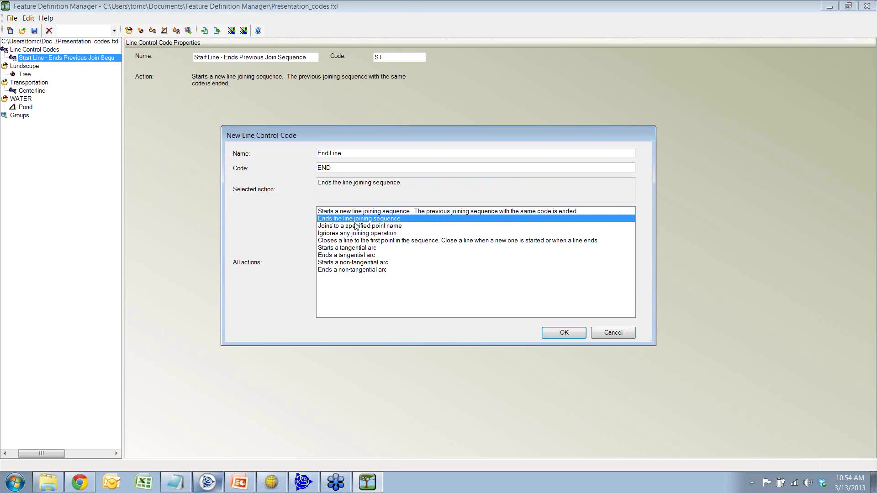
pyautogui.click(556, 334)
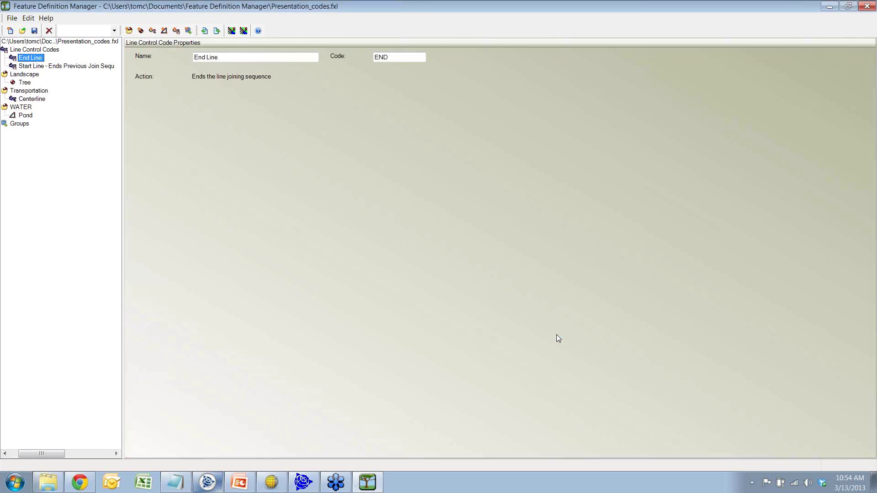
# Step: Create a line control code named "Close Line - Create Polygon" with code CLOSE and the action that closes a line to the first point
pyautogui.click(176, 31)
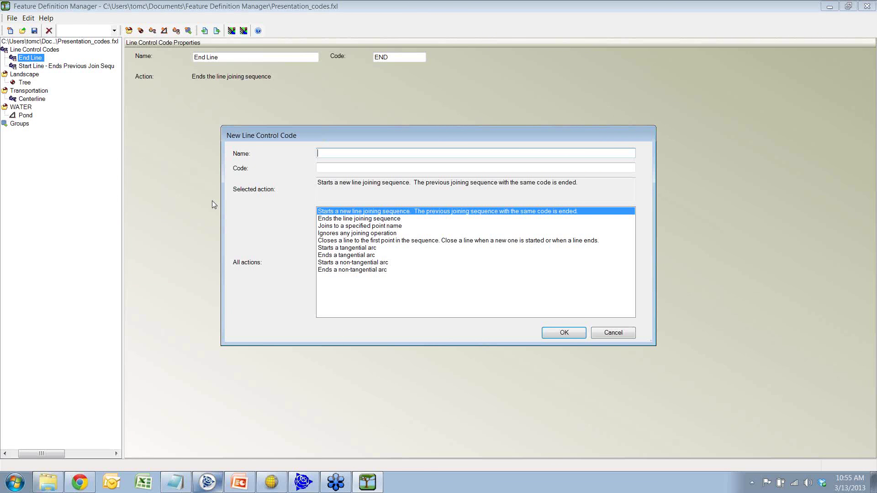
pyautogui.write('Close Line - Create Plolygon')
pyautogui.click(333, 240)
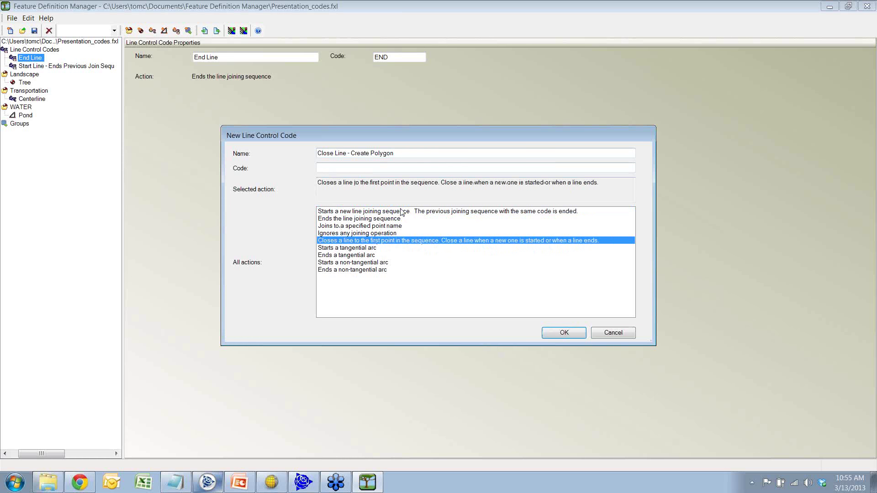
pyautogui.click(326, 168)
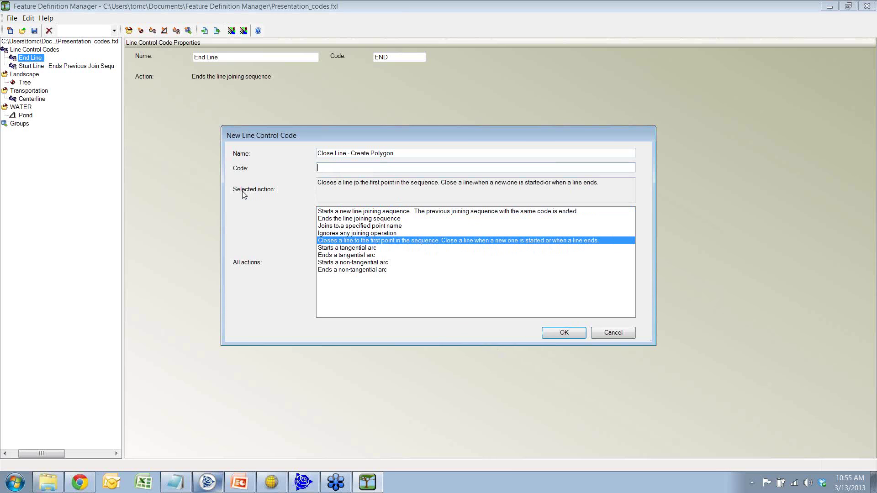
pyautogui.write('CLOSE')
pyautogui.click(550, 337)
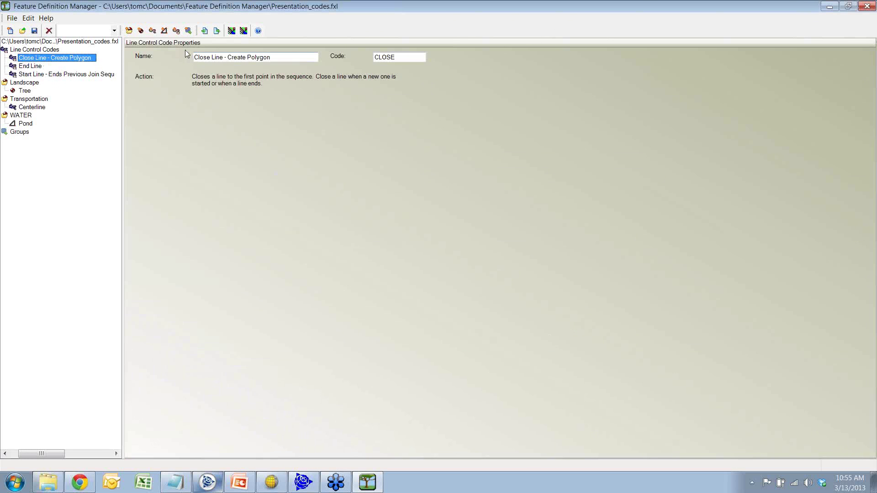
pyautogui.click(176, 30)
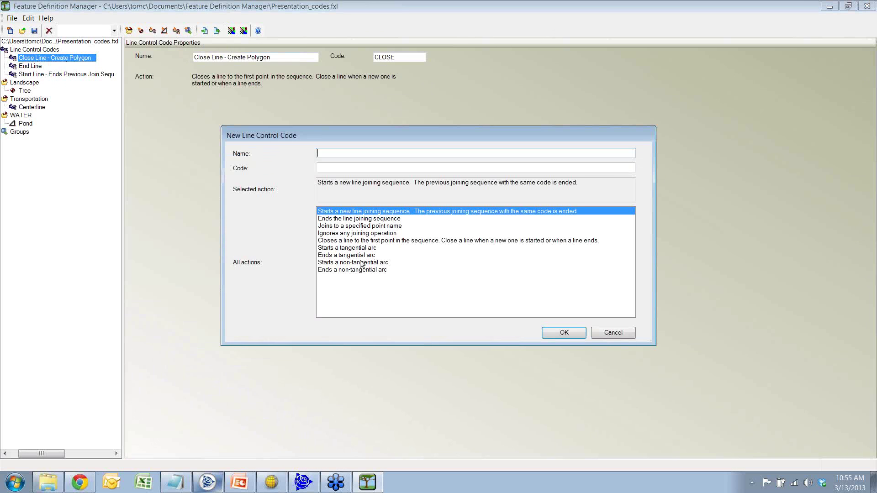
pyautogui.click(354, 248)
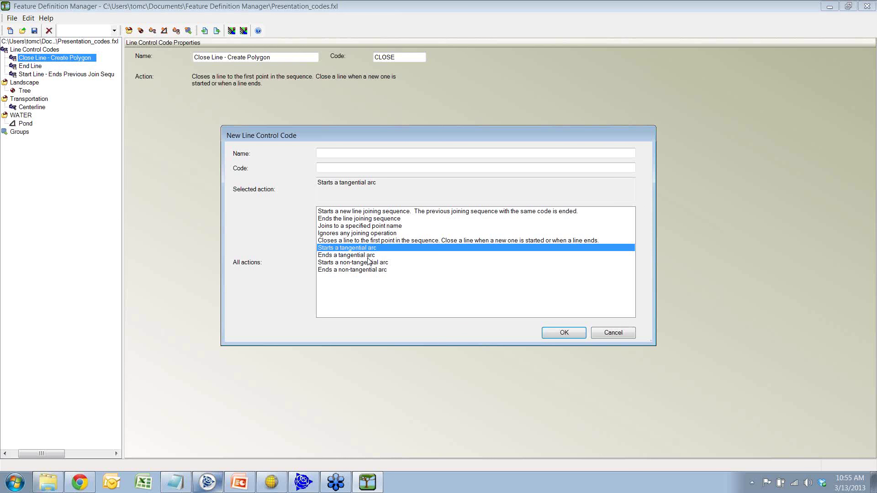
pyautogui.click(368, 258)
pyautogui.click(368, 262)
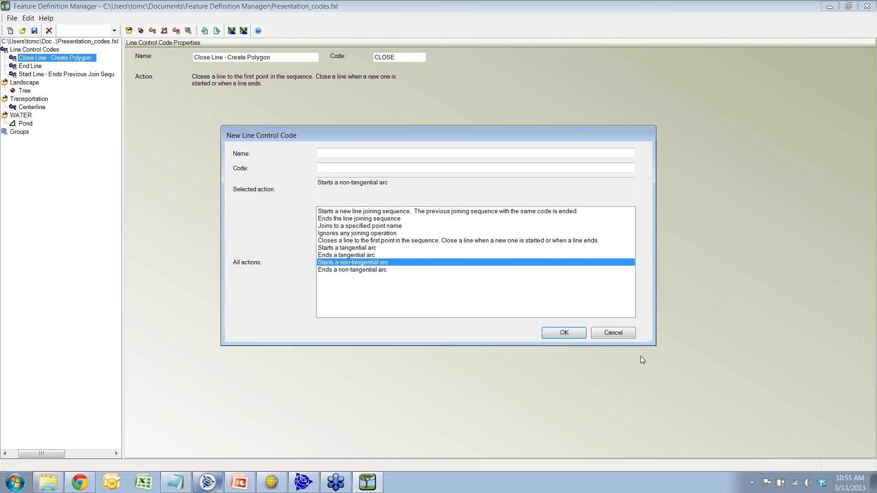
pyautogui.click(599, 333)
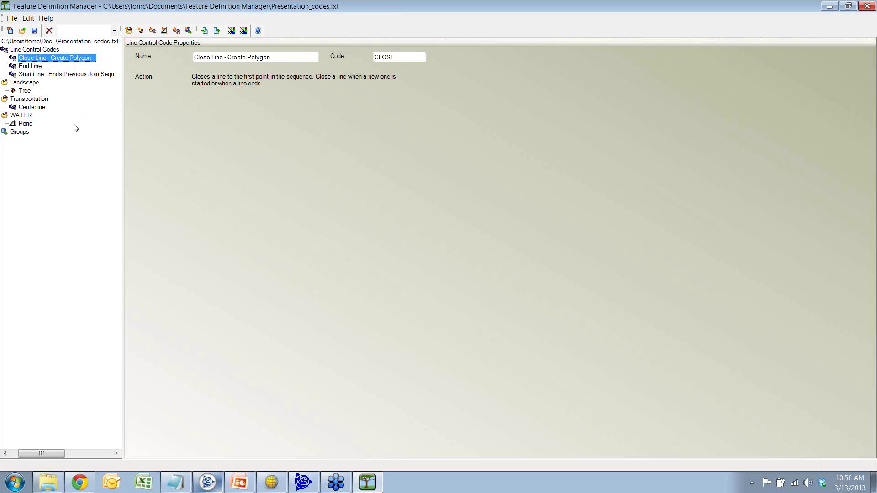
# Step: Create a new group of codes and name it Presentation
pyautogui.click(25, 133)
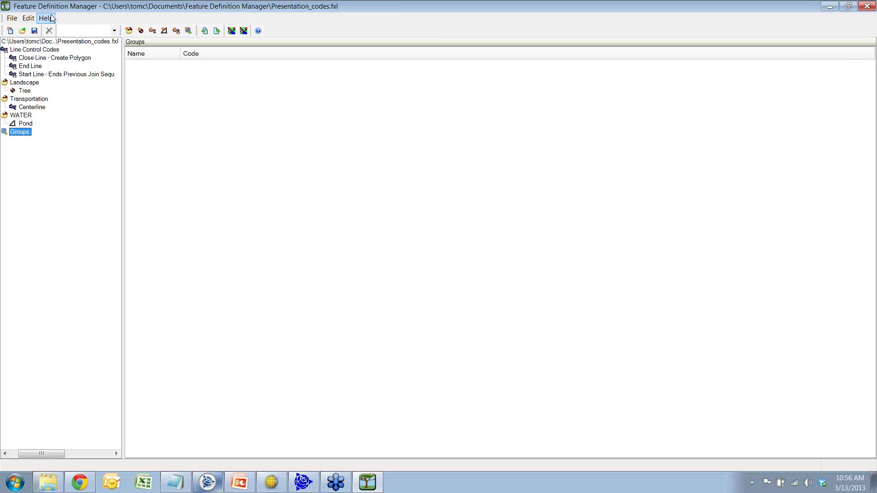
pyautogui.click(28, 17)
pyautogui.moveTo(36, 30)
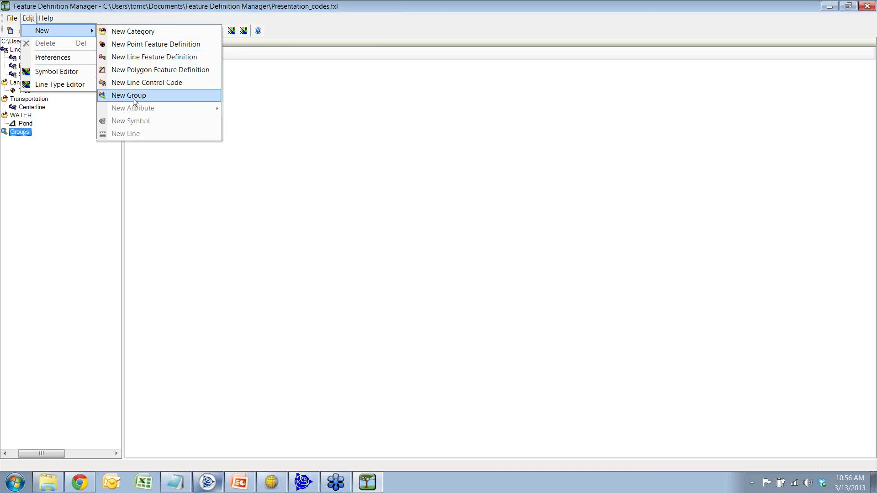
pyautogui.click(190, 4)
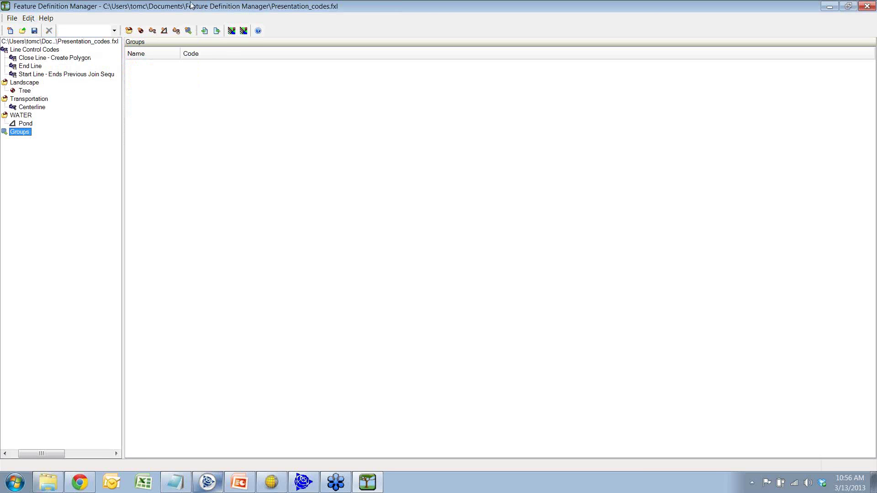
pyautogui.click(188, 31)
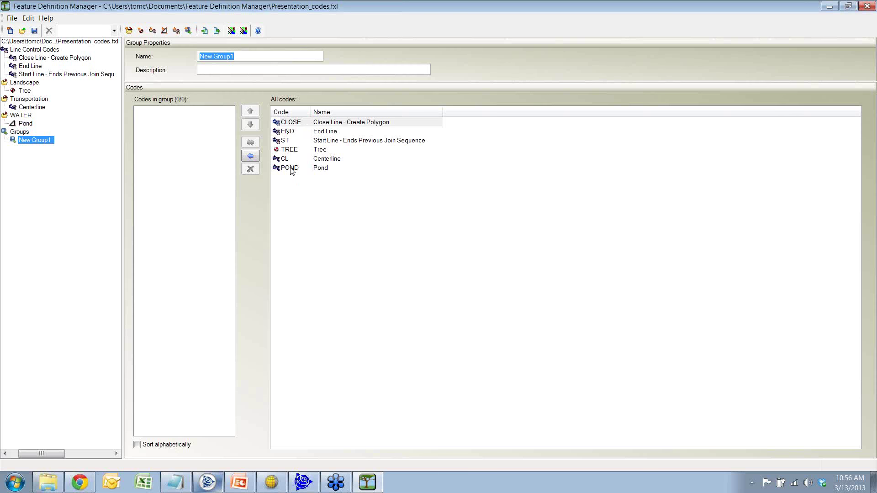
pyautogui.moveTo(285, 170); pyautogui.dragTo(283, 125)
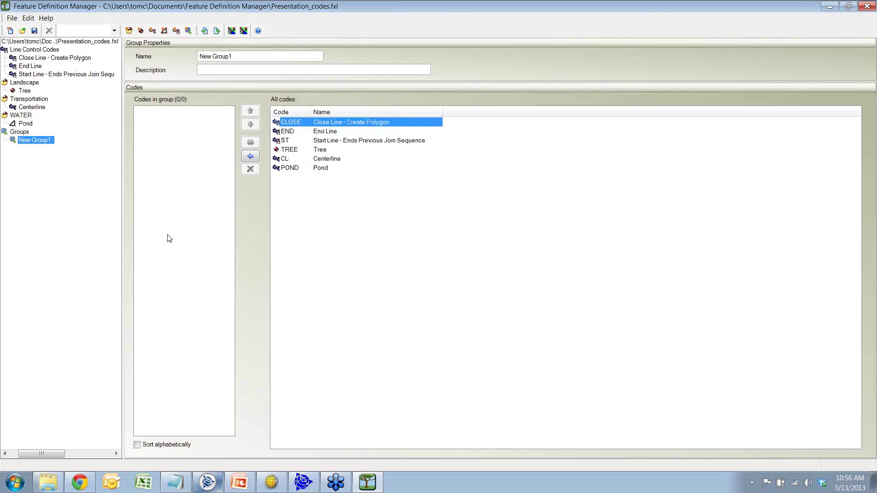
pyautogui.moveTo(297, 131); pyautogui.dragTo(291, 168)
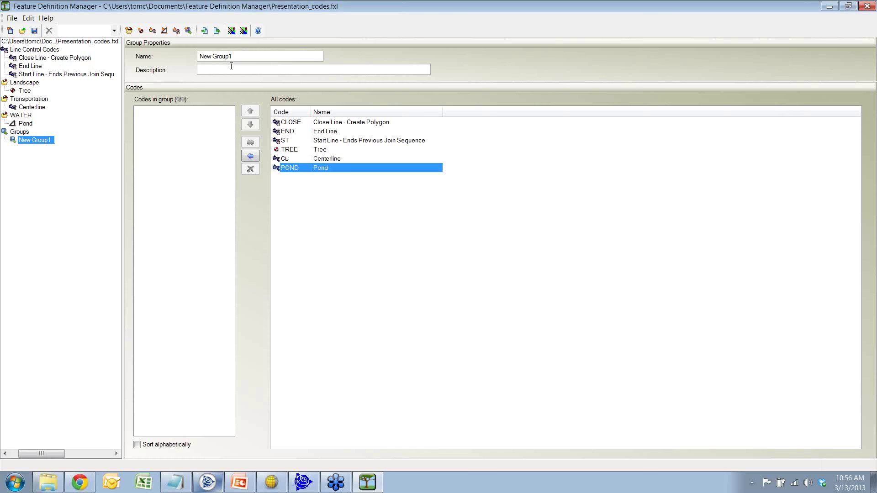
pyautogui.moveTo(235, 56); pyautogui.dragTo(201, 55)
pyautogui.write('P')
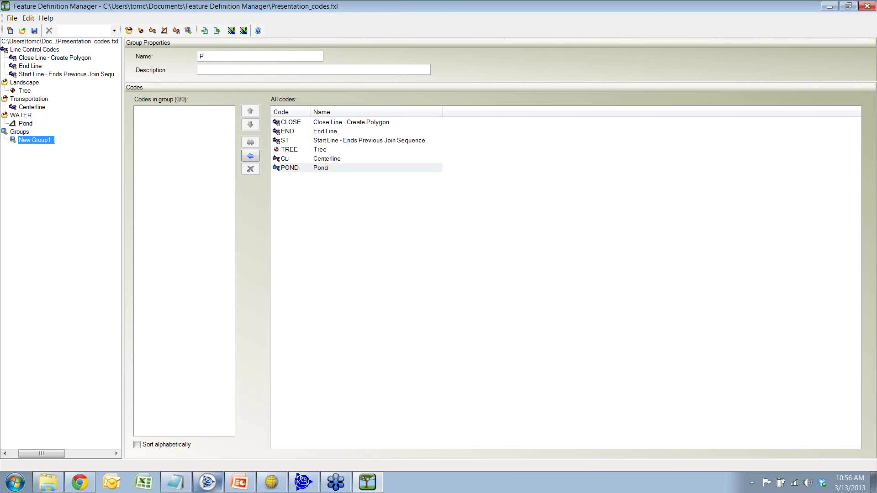
pyautogui.write('resentation')
# Step: Add the codes CLOSE, END, ST, TREE, CL and POND to the Presentation group
pyautogui.click(291, 122)
pyautogui.click(250, 156)
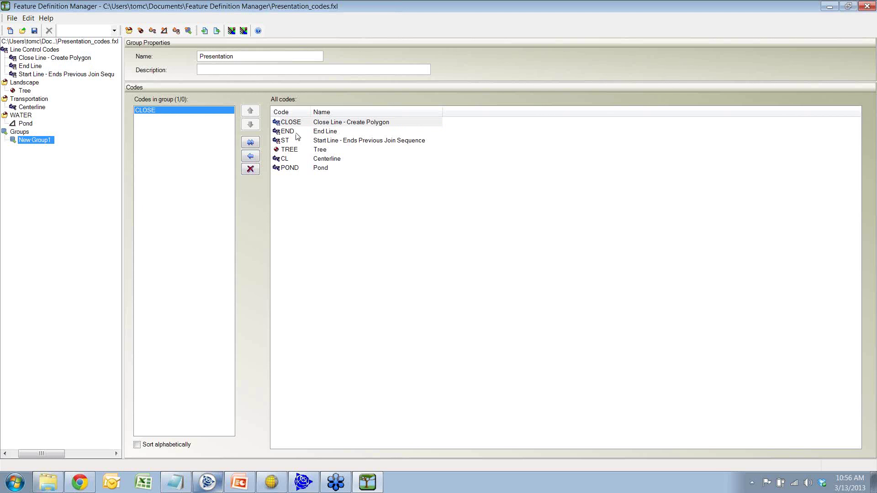
pyautogui.click(296, 133)
pyautogui.click(251, 156)
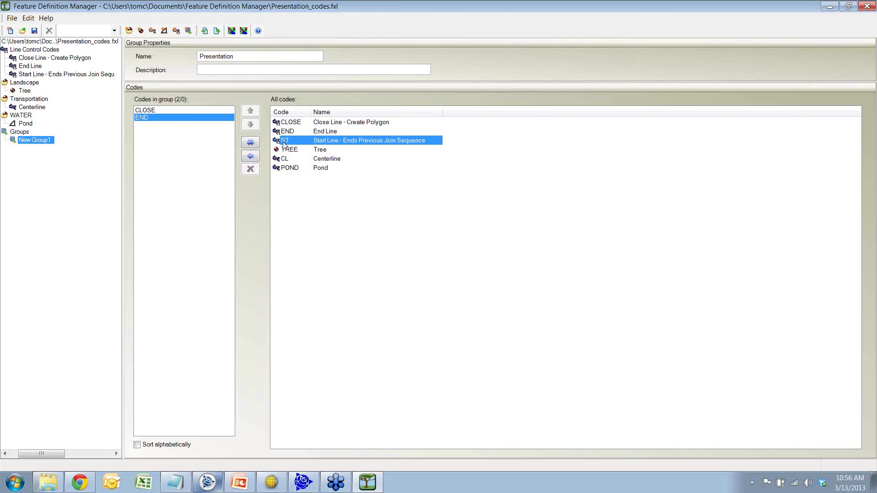
pyautogui.click(251, 156)
pyautogui.click(253, 159)
pyautogui.click(255, 159)
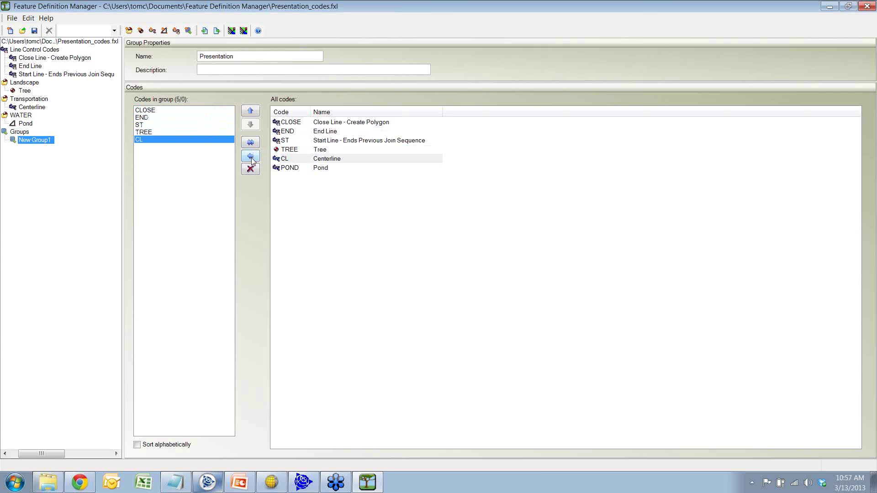
pyautogui.click(257, 160)
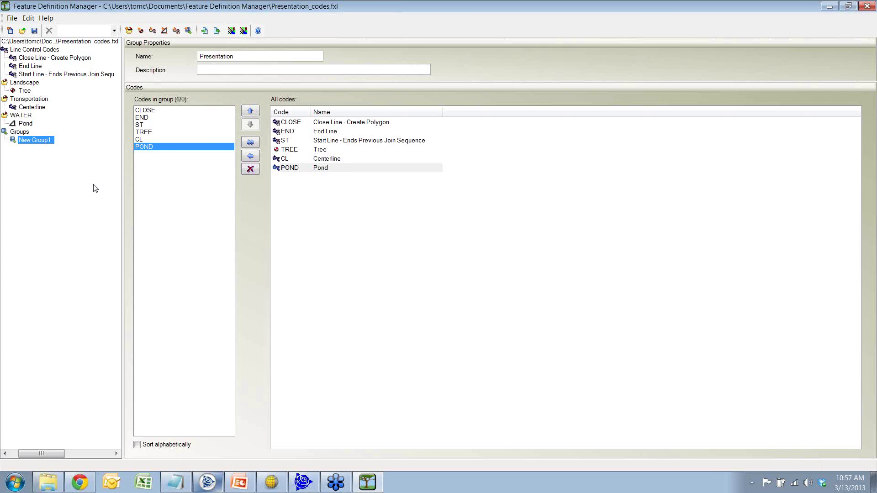
# Step: Save the Presentation_codes.fxl feature definition file and close it
pyautogui.click(34, 32)
pyautogui.click(14, 19)
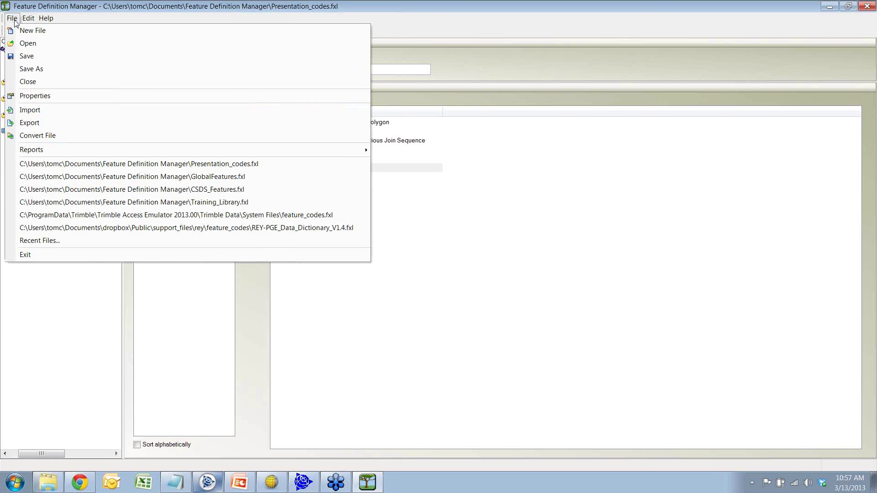
pyautogui.click(31, 83)
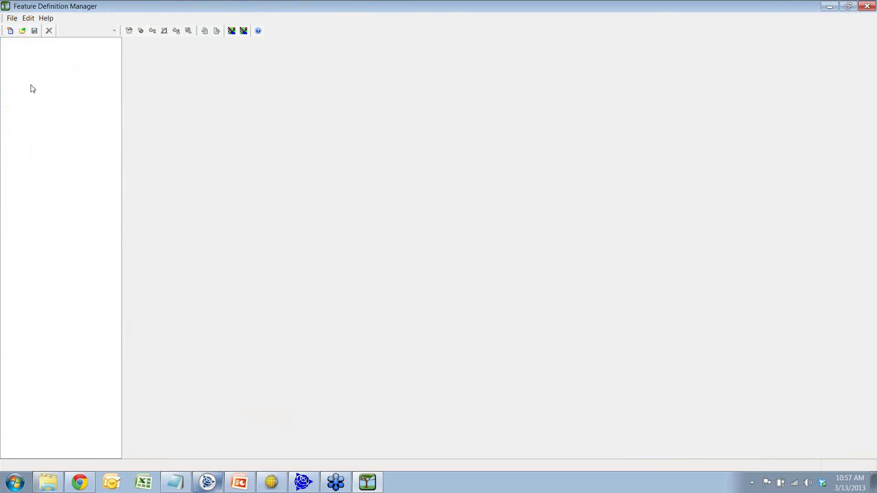
# Step: Open CSDS_Features.fxl and view the features in the ROADS, STRUCTURES, UTILITIES and Vegetation categories
pyautogui.click(12, 18)
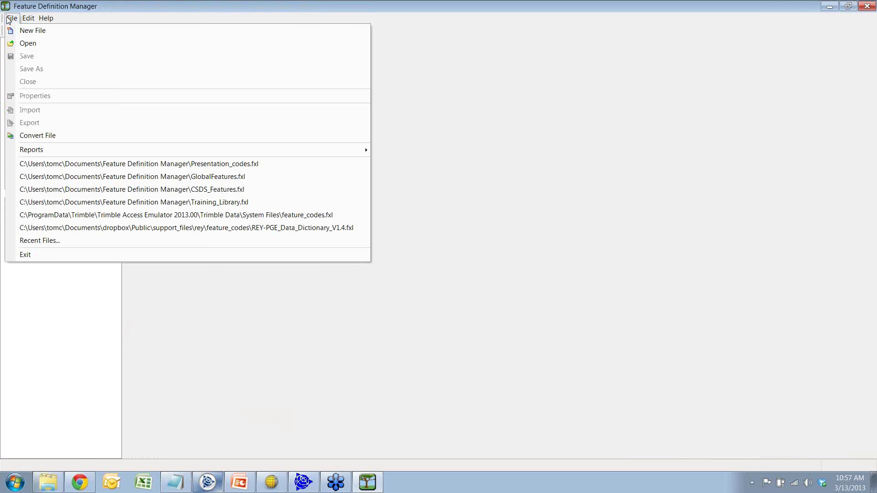
pyautogui.click(76, 190)
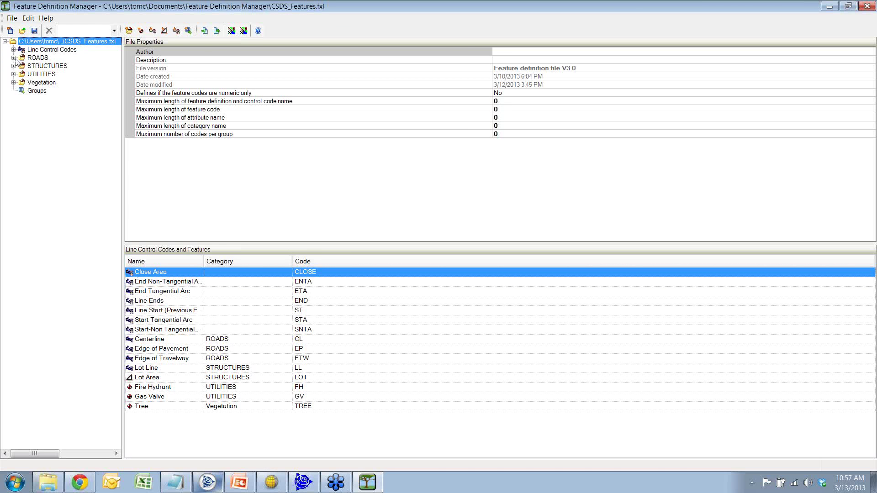
pyautogui.click(13, 58)
pyautogui.click(14, 91)
pyautogui.click(14, 115)
pyautogui.click(14, 140)
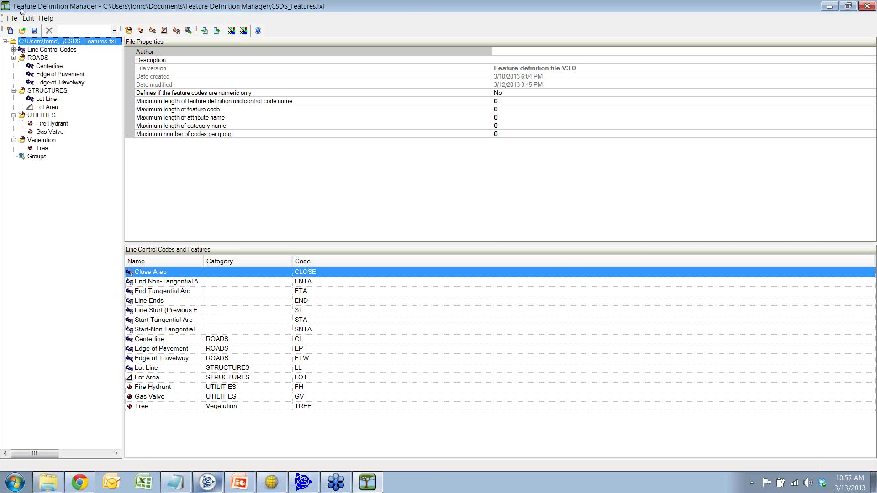
# Step: Open Training_Library.fxl and view the features in its Earth, Landscape, Structures and SurveyControl categories
pyautogui.click(12, 18)
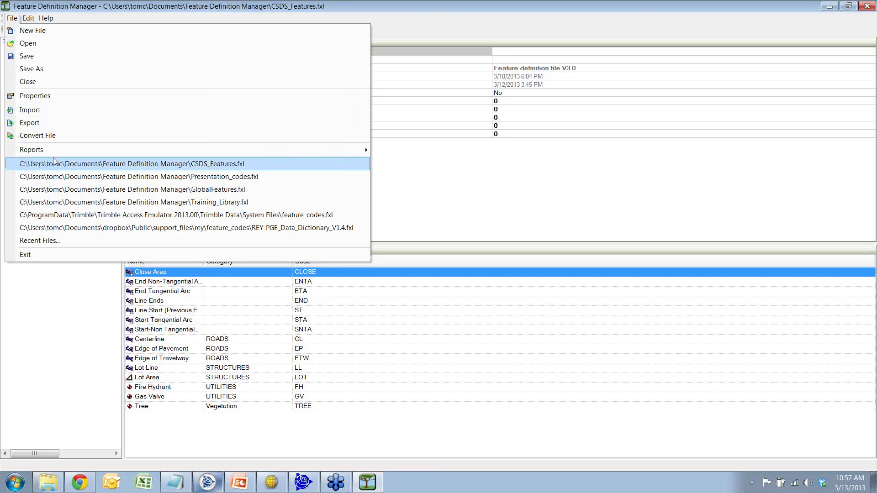
pyautogui.click(56, 202)
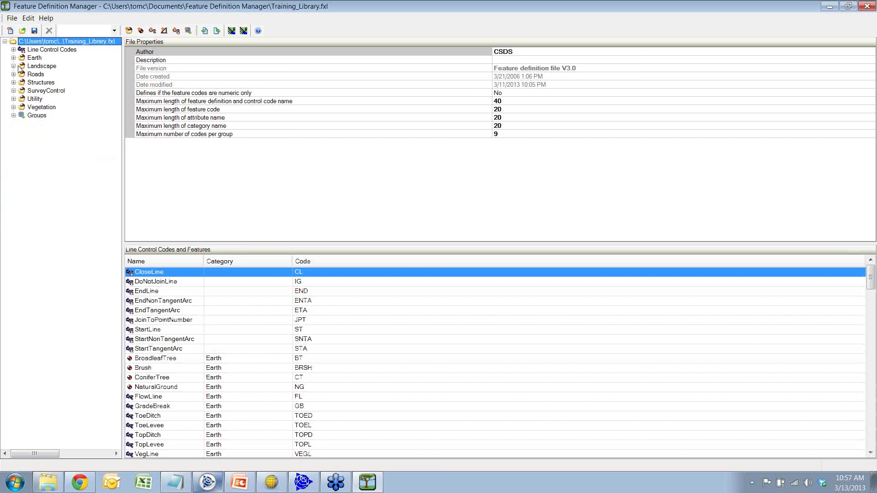
pyautogui.click(13, 58)
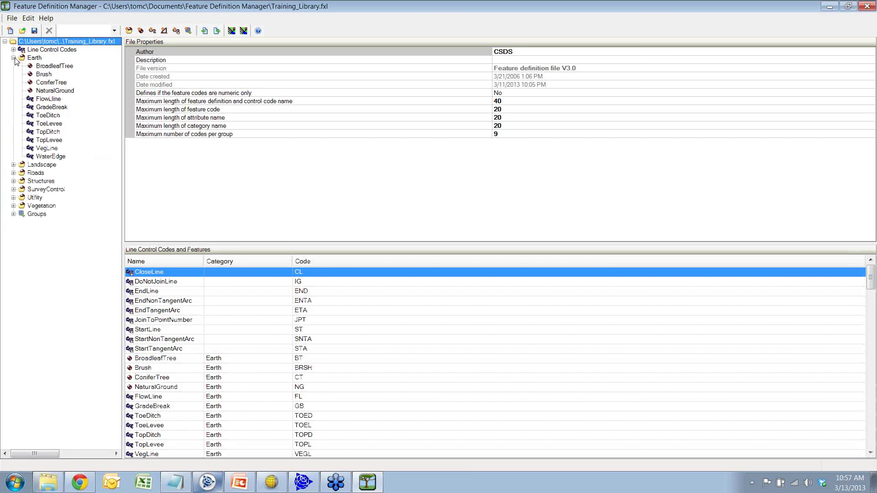
pyautogui.click(14, 165)
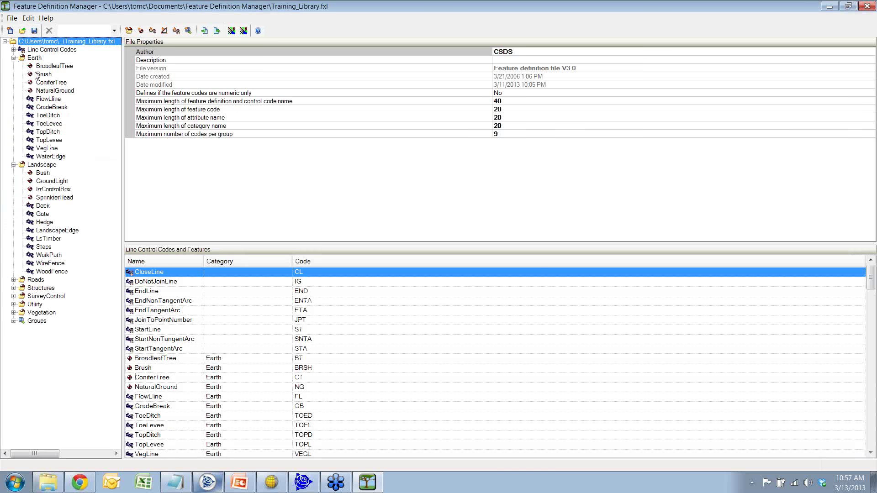
pyautogui.click(15, 165)
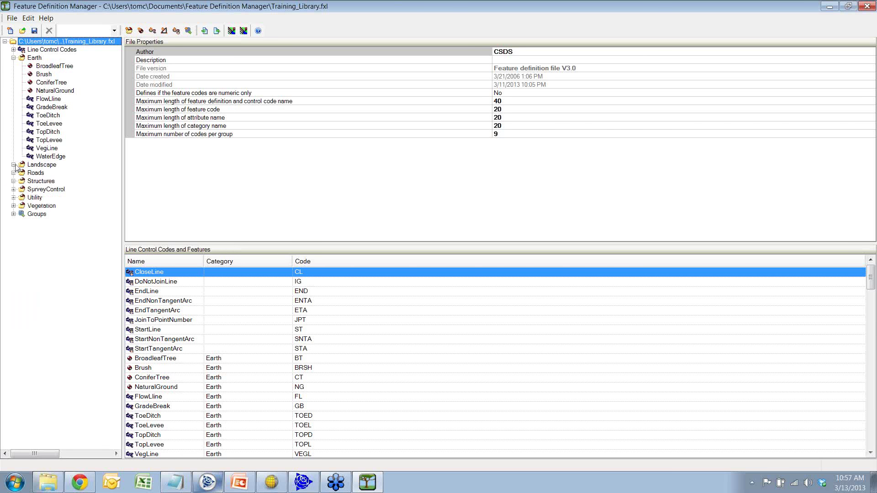
pyautogui.click(14, 181)
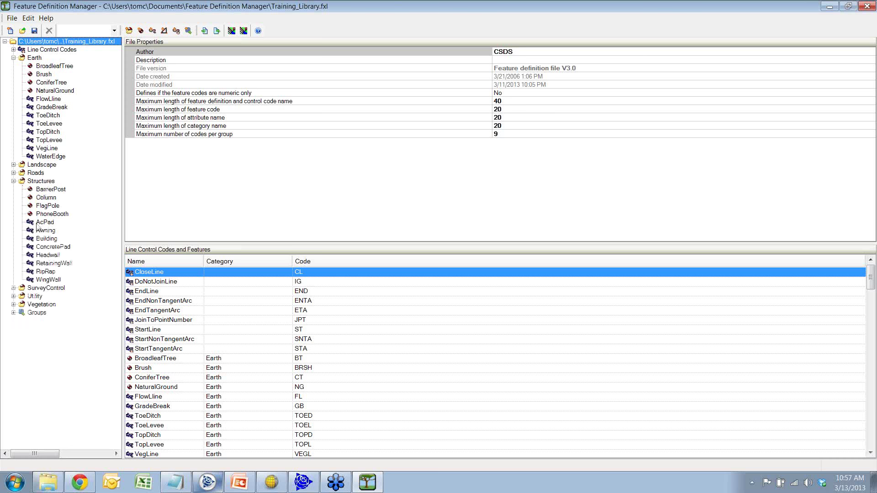
pyautogui.click(14, 181)
pyautogui.click(13, 189)
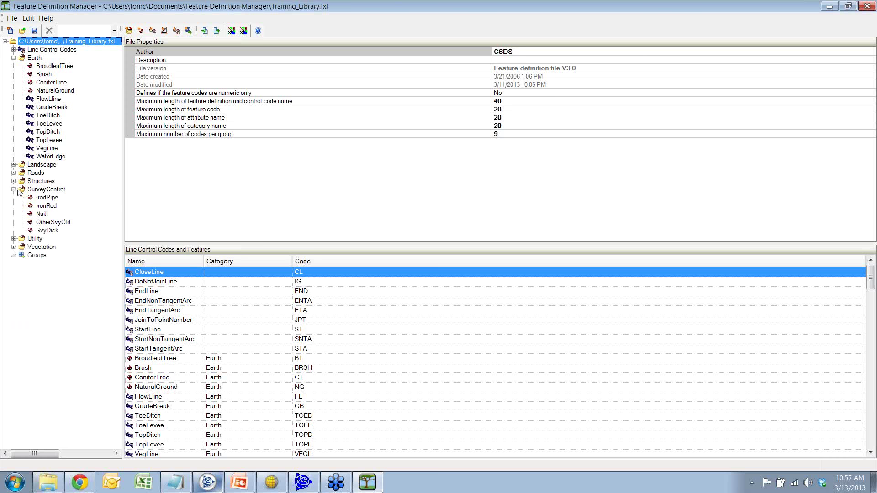
# Step: View the OtherSvyCtrl feature's definition and symbol preview, and look through the Utility category
pyautogui.click(45, 222)
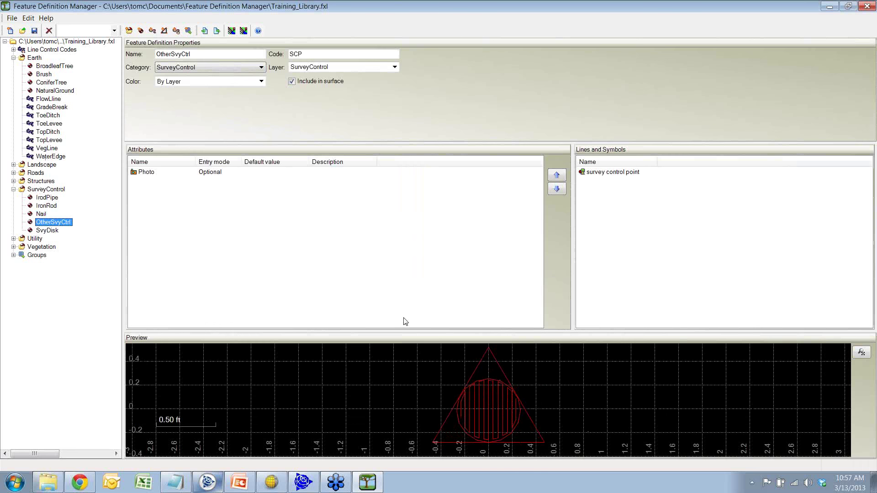
pyautogui.click(14, 189)
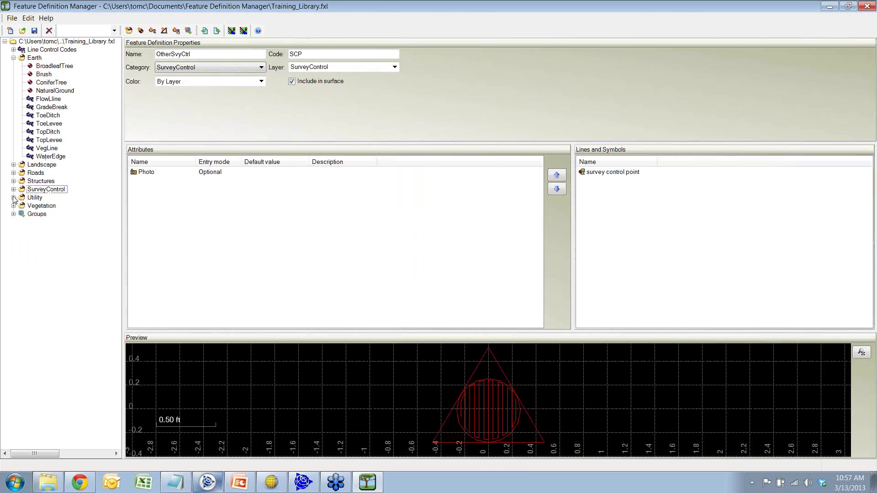
pyautogui.click(14, 197)
pyautogui.click(14, 198)
# Step: Review the codes in each training library group from Buildings through Power utilities
pyautogui.click(13, 213)
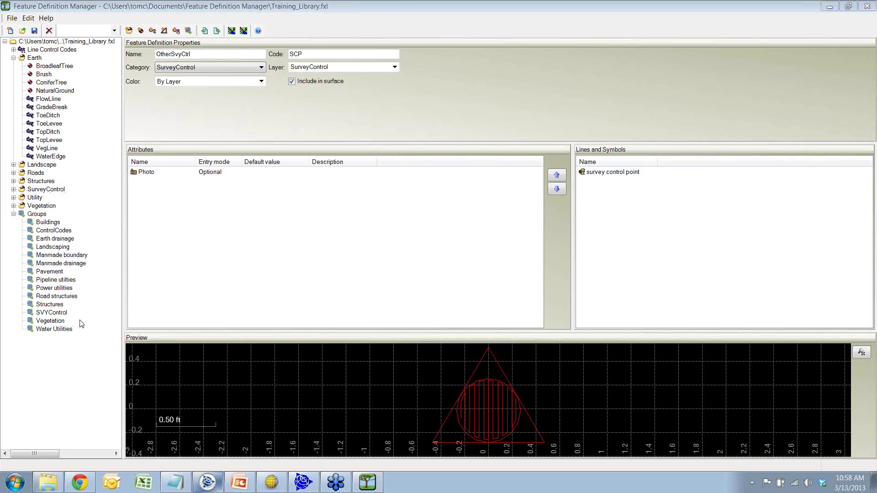
pyautogui.click(57, 224)
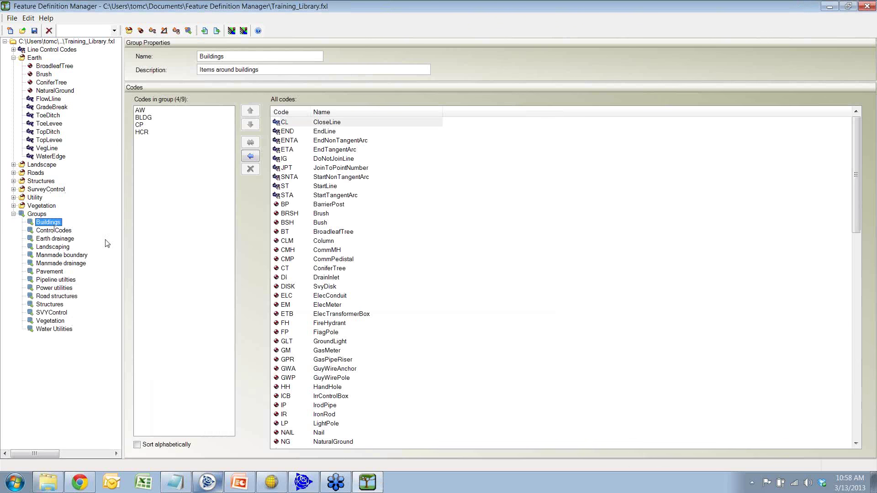
pyautogui.click(48, 231)
pyautogui.click(47, 239)
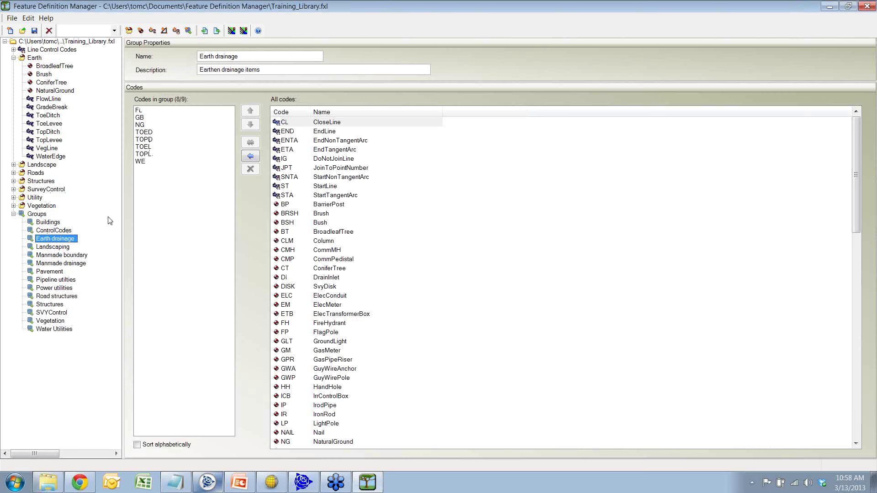
pyautogui.click(51, 247)
pyautogui.click(51, 256)
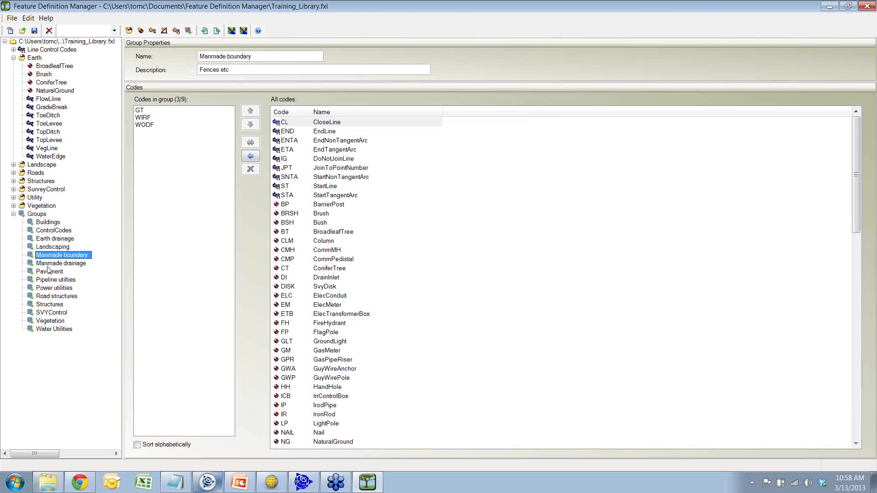
pyautogui.click(51, 264)
pyautogui.click(49, 273)
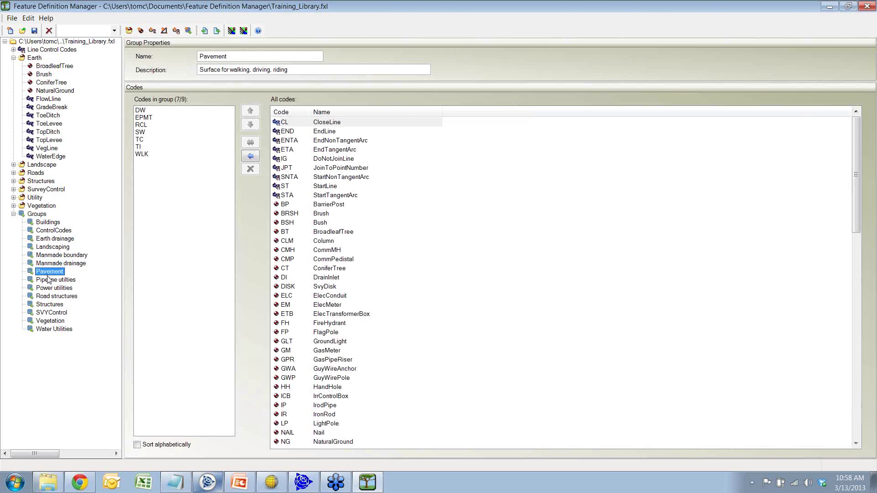
pyautogui.click(49, 281)
pyautogui.click(50, 288)
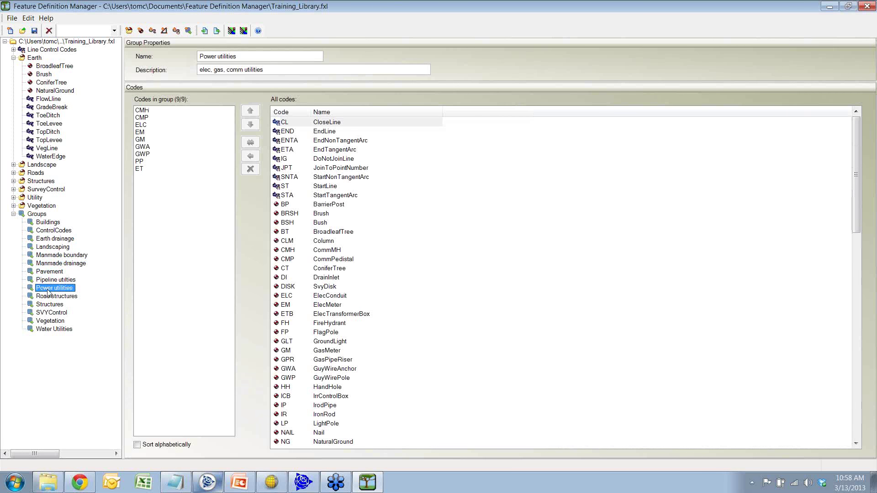
# Step: Review the codes in the remaining groups from Road structures through Water Utilities, and collapse the Groups and Earth branches
pyautogui.click(49, 297)
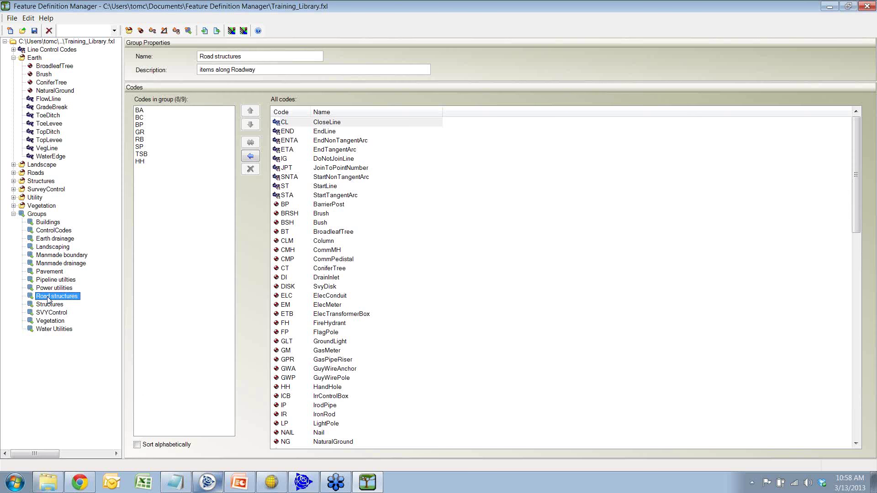
pyautogui.click(48, 304)
pyautogui.click(49, 314)
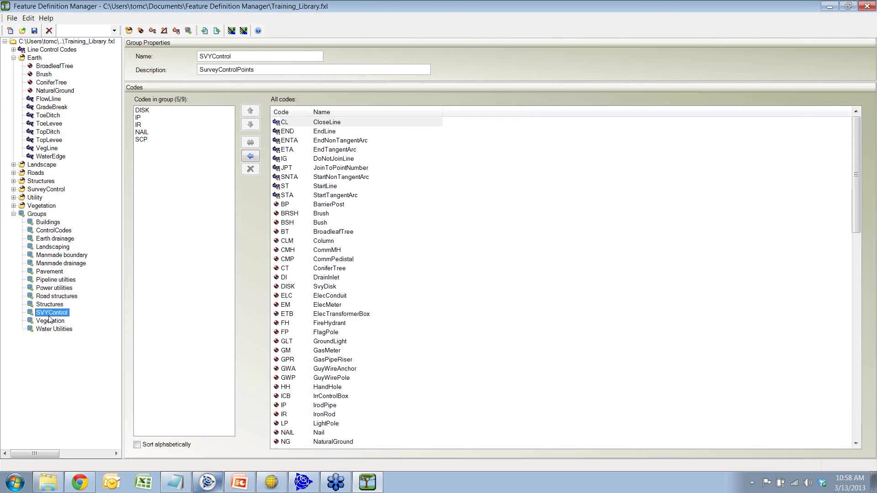
pyautogui.click(50, 321)
pyautogui.click(51, 329)
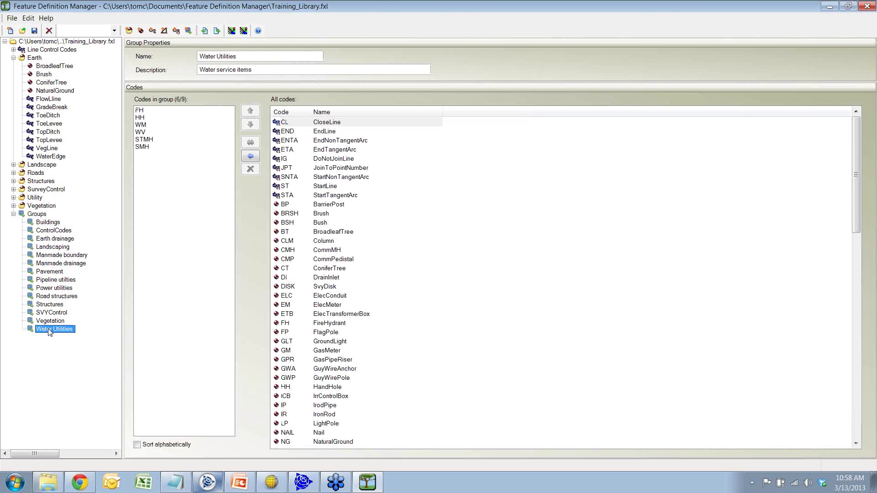
pyautogui.click(13, 214)
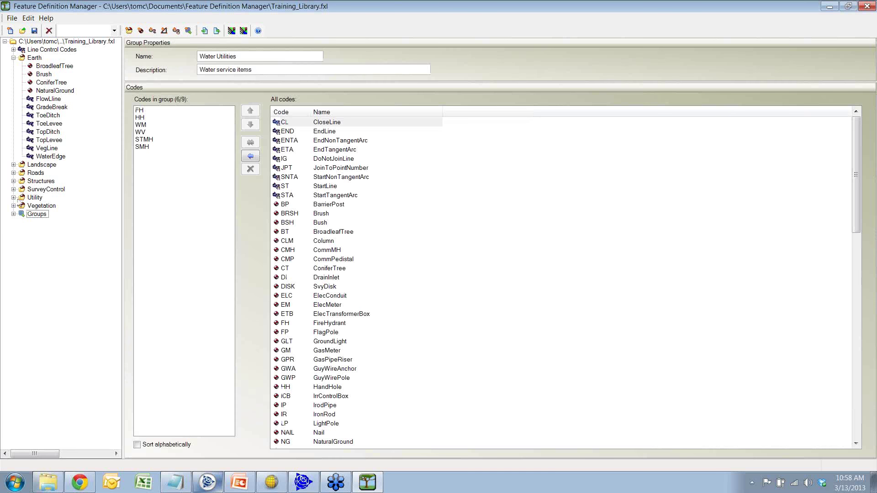
pyautogui.click(13, 58)
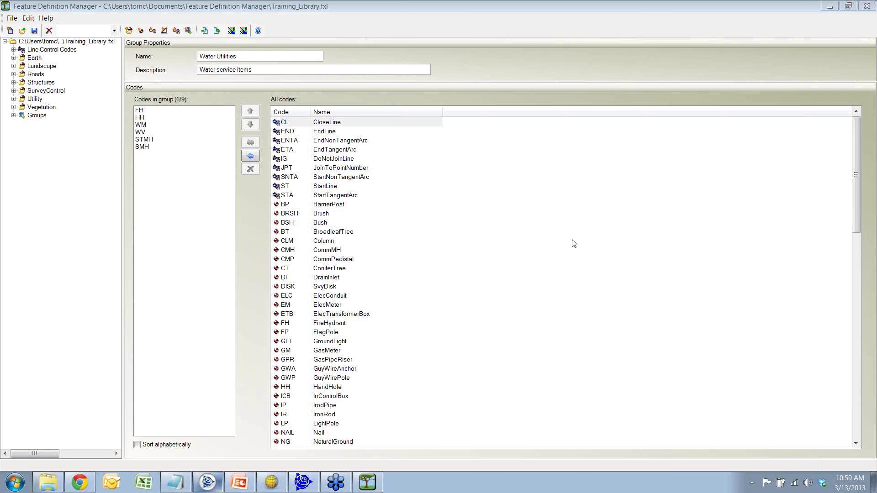
# Step: Switch to PowerPoint, start the feature_coding_2013.pptx slide show from the Live Demo slide, and advance to the Linking Photos (TSC3) slide
pyautogui.click(240, 483)
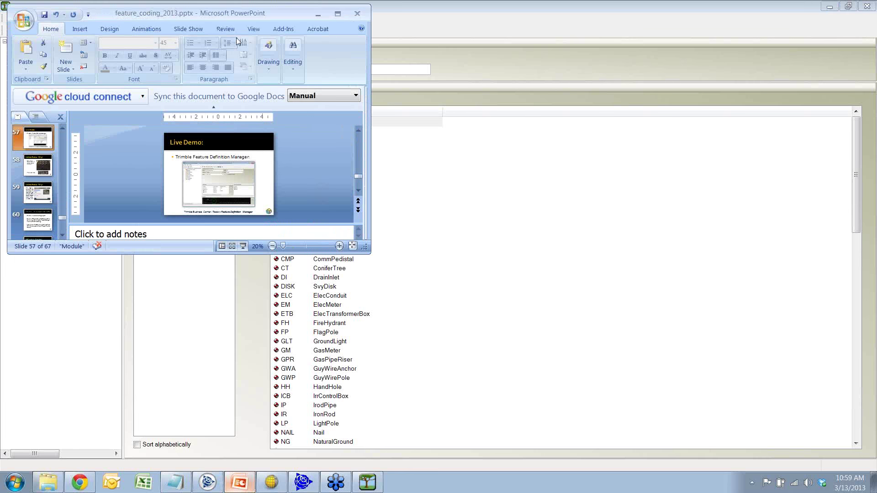
pyautogui.doubleClick(226, 18)
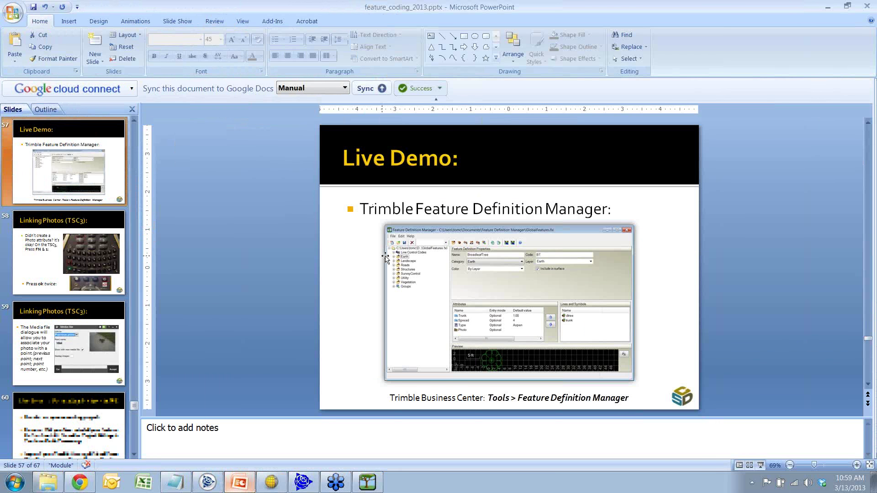
pyautogui.hotkey('shift', 'F5')
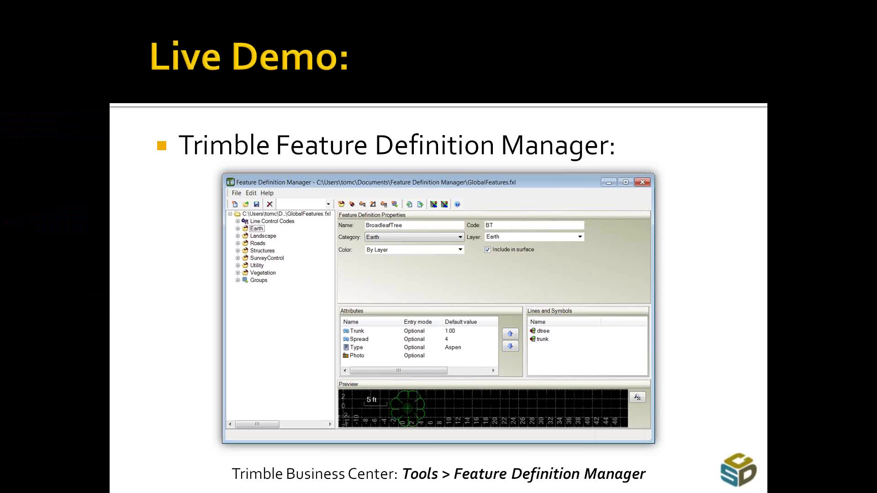
pyautogui.press('Right')
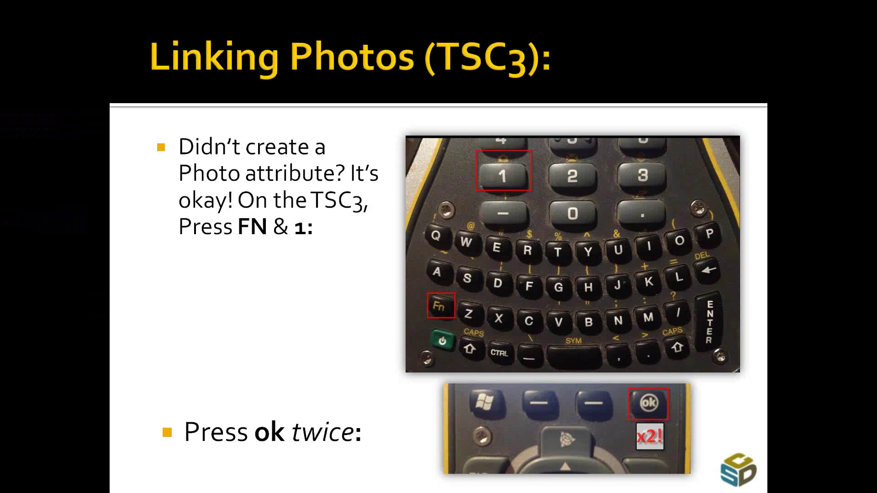
# Step: Switch to Feature Definition Manager over the slide show, view the BroadleafTree feature's attributes, including Photo, and minimize its window
pyautogui.hotkey('ctrl', 't')
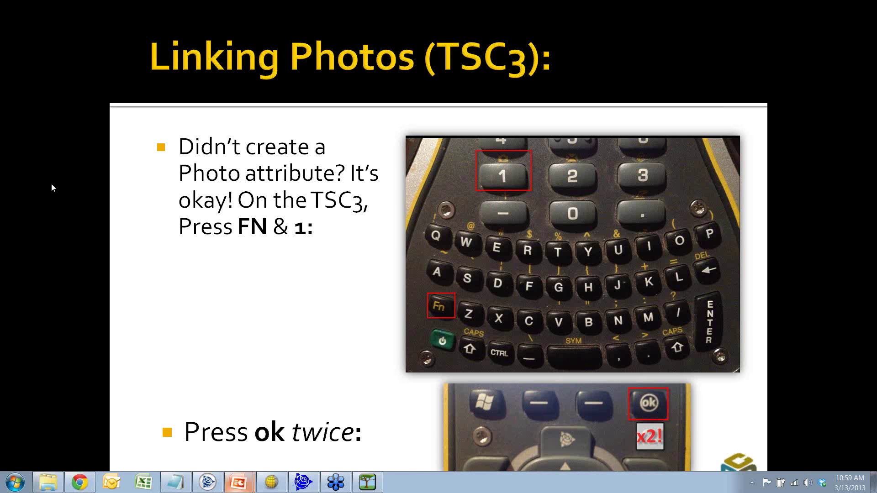
pyautogui.click(367, 485)
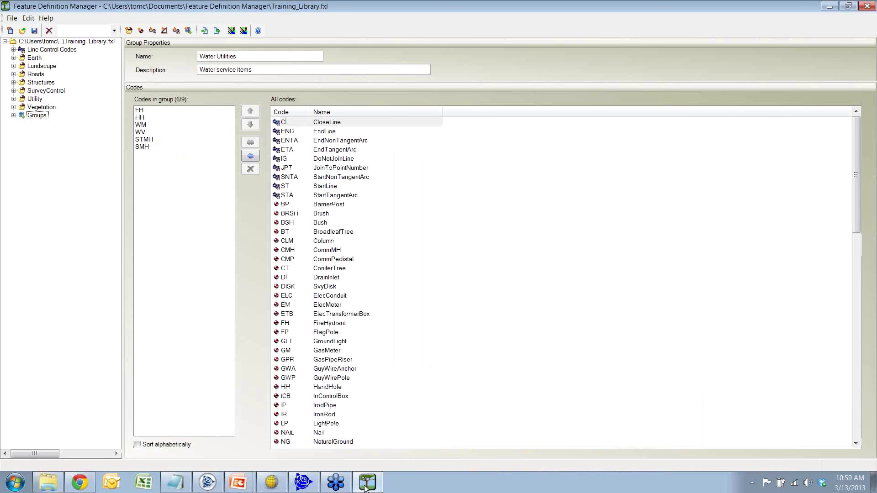
pyautogui.moveTo(433, 7); pyautogui.dragTo(491, 130)
pyautogui.click(202, 181)
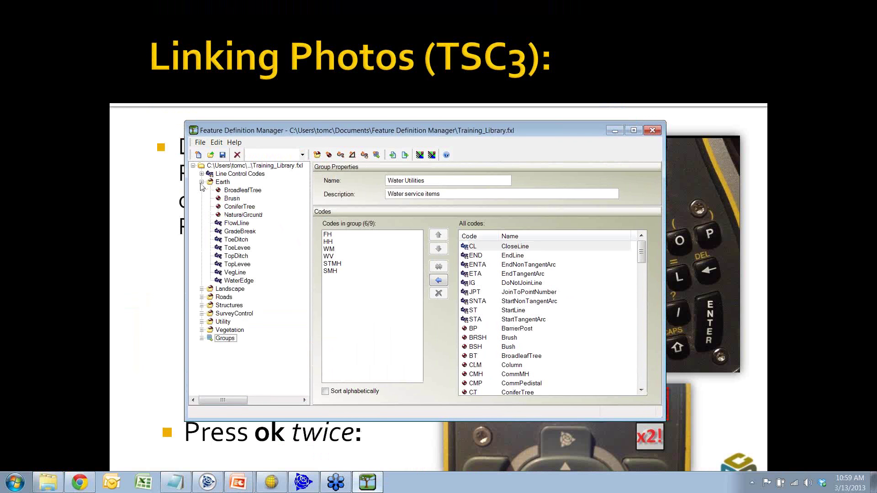
pyautogui.click(230, 190)
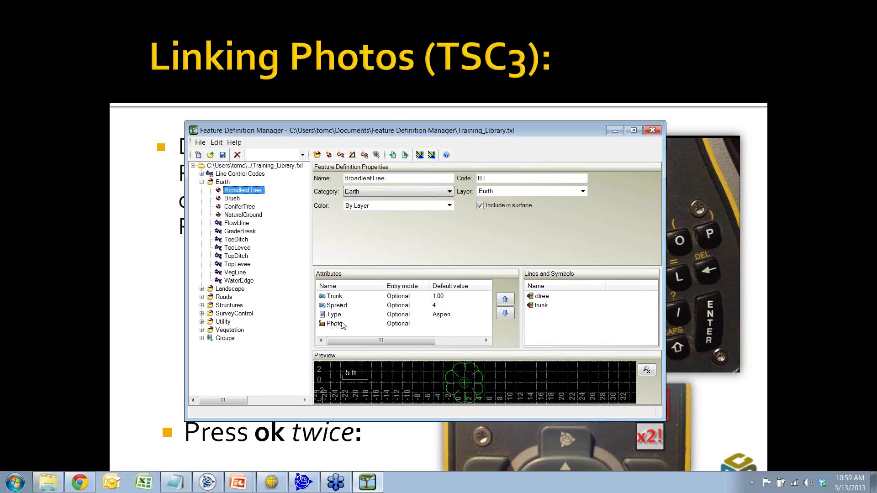
pyautogui.click(614, 131)
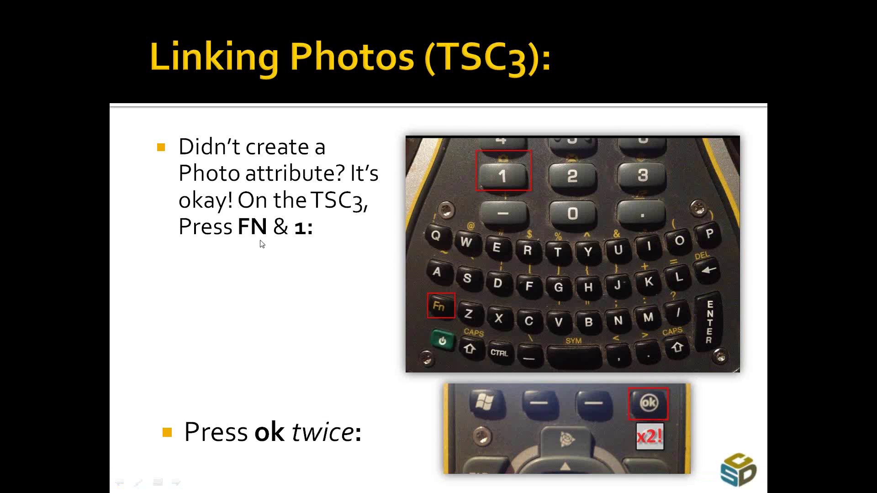
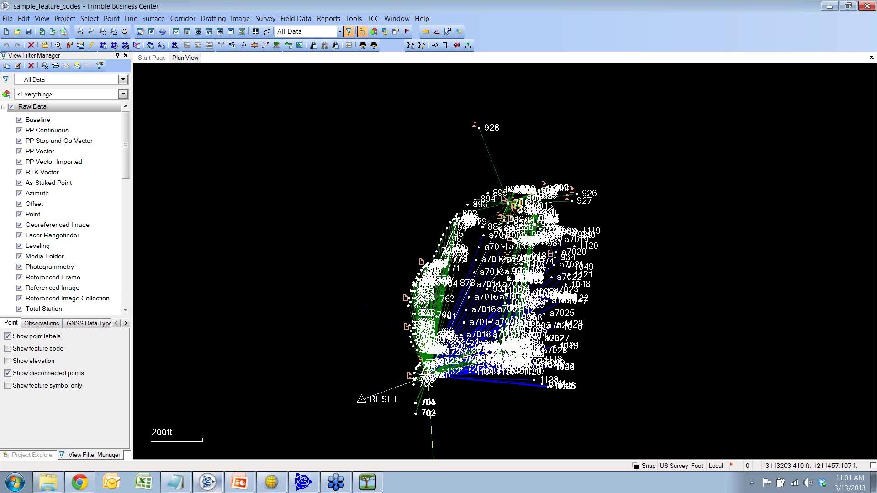
# Step: Hide the point labels, RTK vectors and total station data in the plan view
pyautogui.click(349, 31)
pyautogui.click(348, 32)
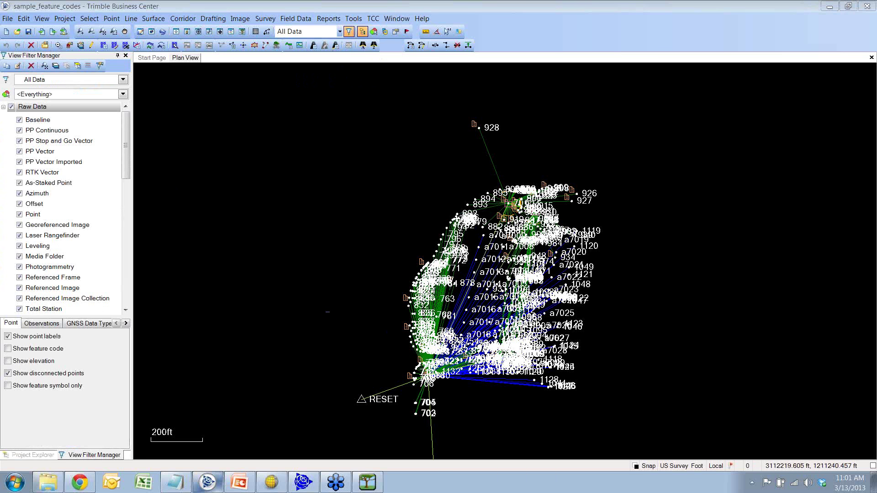
pyautogui.click(7, 337)
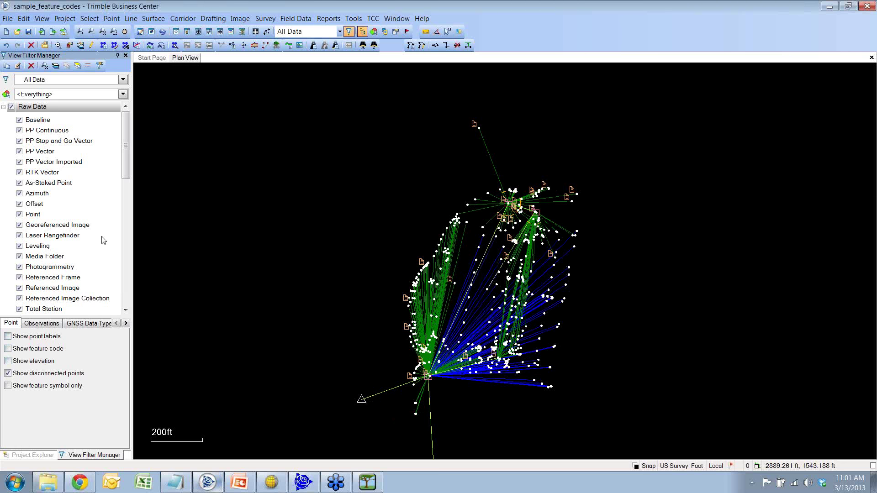
pyautogui.click(19, 172)
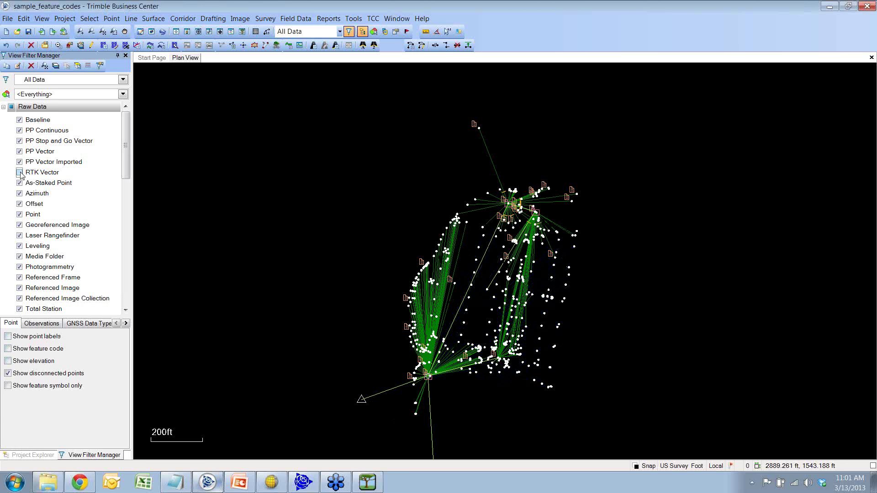
pyautogui.click(19, 309)
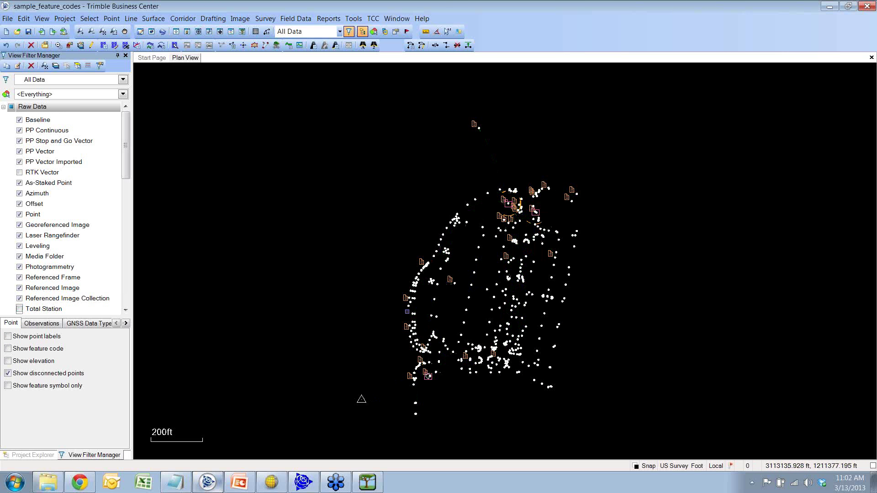
# Step: Examine the media file markers attached to points across the survey in the plan view
pyautogui.click(451, 280)
pyautogui.click(421, 262)
pyautogui.click(476, 123)
pyautogui.click(546, 185)
pyautogui.click(543, 317)
pyautogui.moveTo(544, 319); pyautogui.dragTo(533, 312, button='middle')
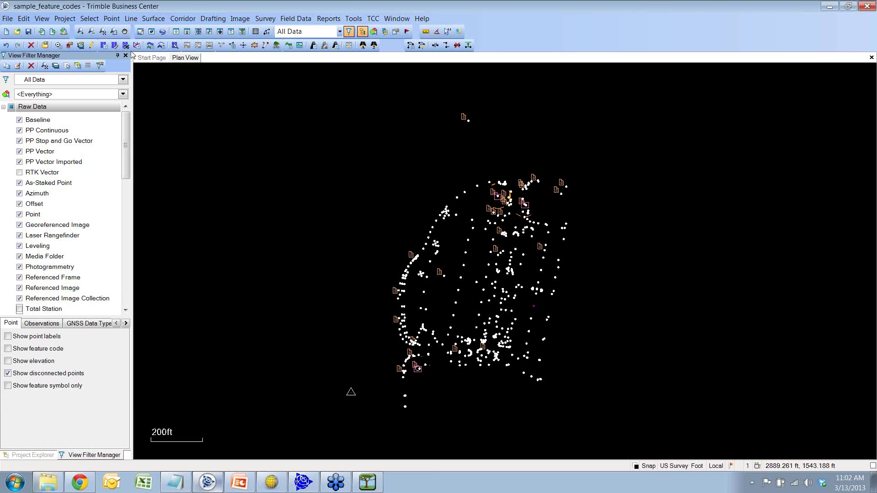
# Step: Import GlobalFeatures.fxl from the Feature Definition Manager folder as the project's feature definition file, replacing the existing definitions
pyautogui.click(65, 20)
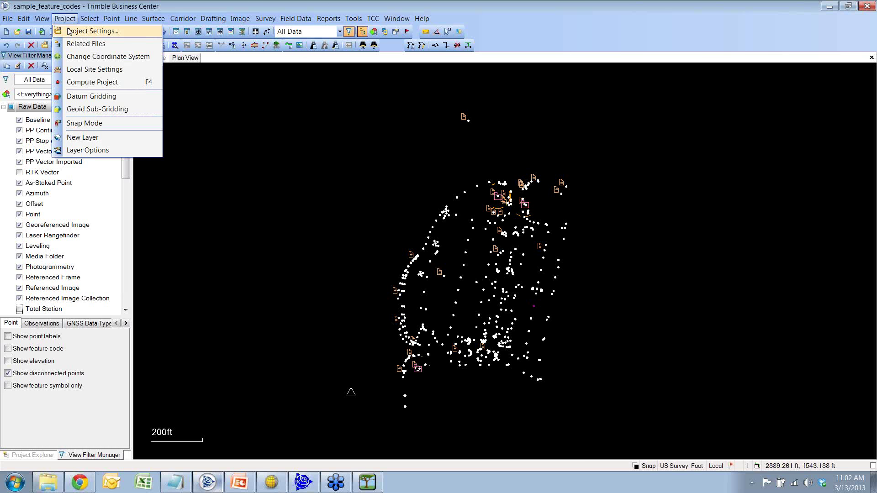
pyautogui.click(69, 31)
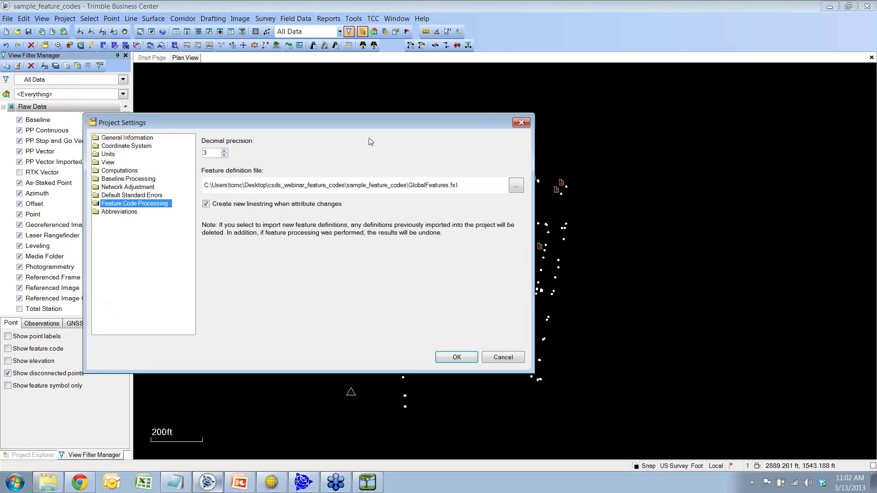
pyautogui.moveTo(371, 127); pyautogui.dragTo(518, 192)
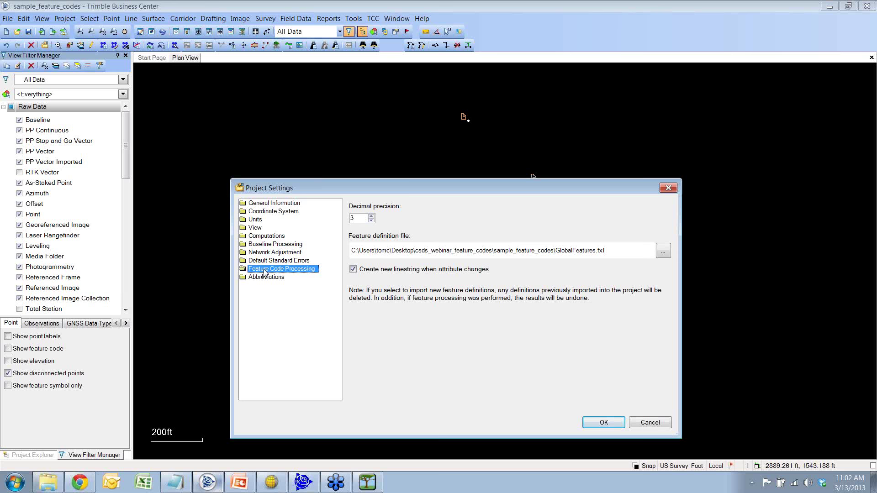
pyautogui.click(663, 251)
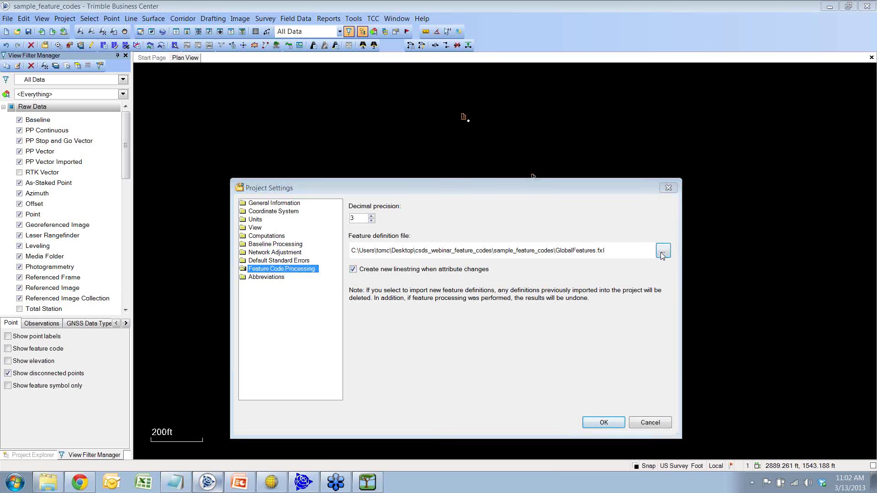
pyautogui.doubleClick(387, 232)
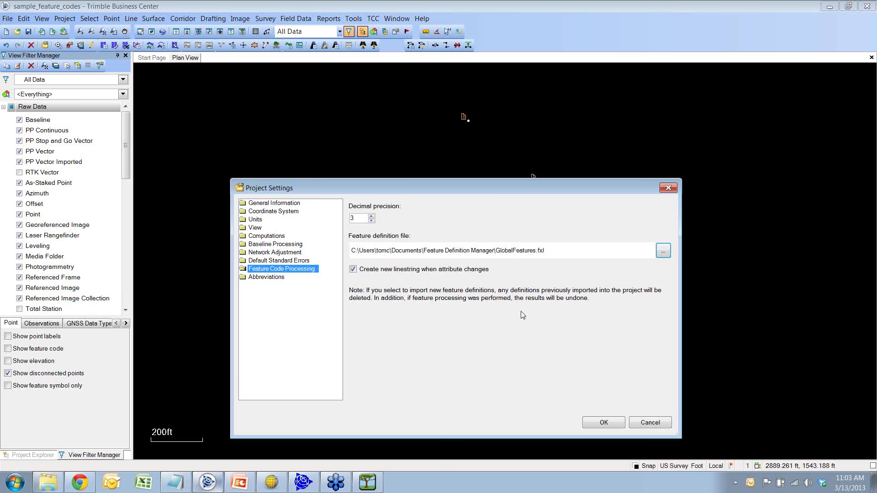
pyautogui.click(612, 423)
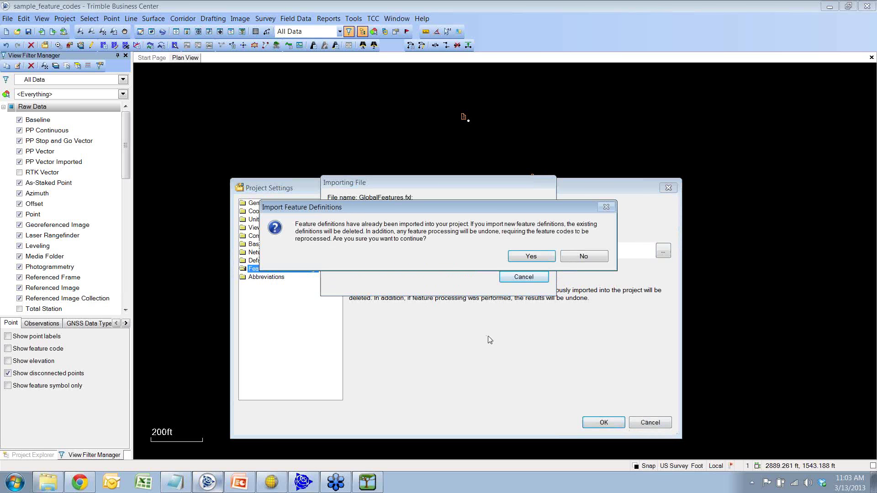
pyautogui.click(530, 256)
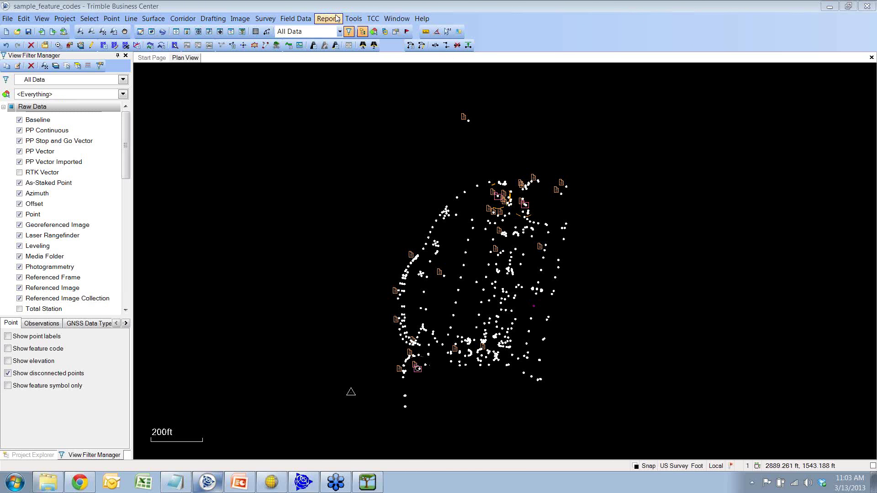
# Step: Process the feature codes of the point source rtd topo.jxl
pyautogui.click(271, 19)
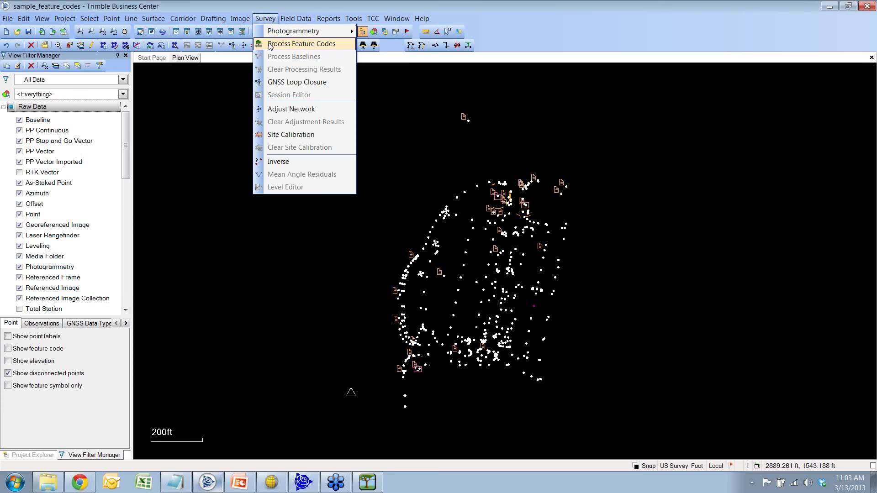
pyautogui.click(270, 44)
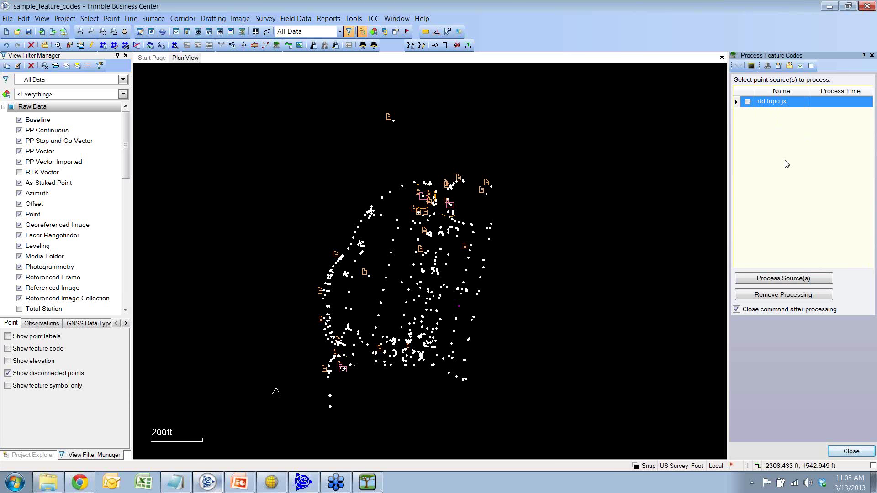
pyautogui.click(747, 102)
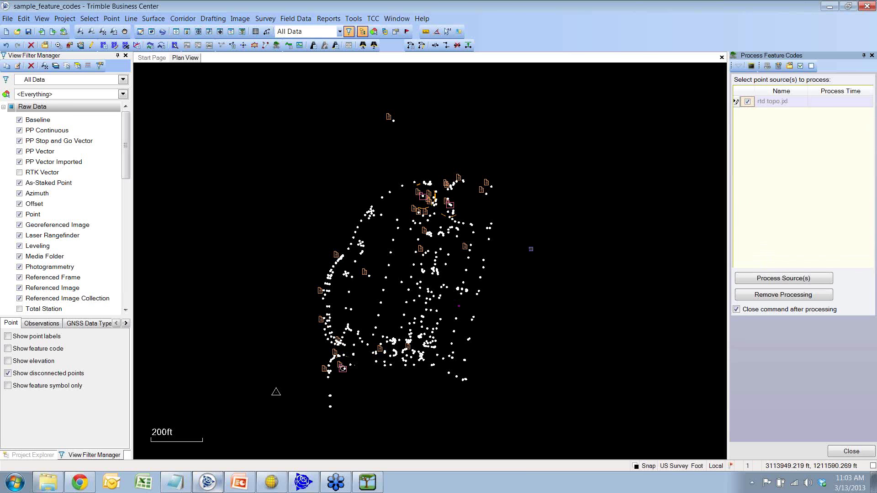
pyautogui.click(778, 283)
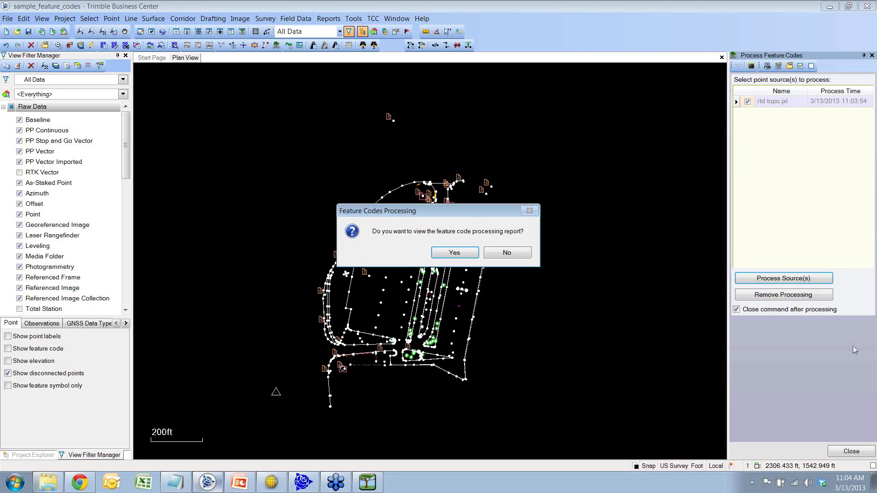
# Step: Open the feature code processing report, review its summary and unknown feature codes on both pages, and close it
pyautogui.click(465, 255)
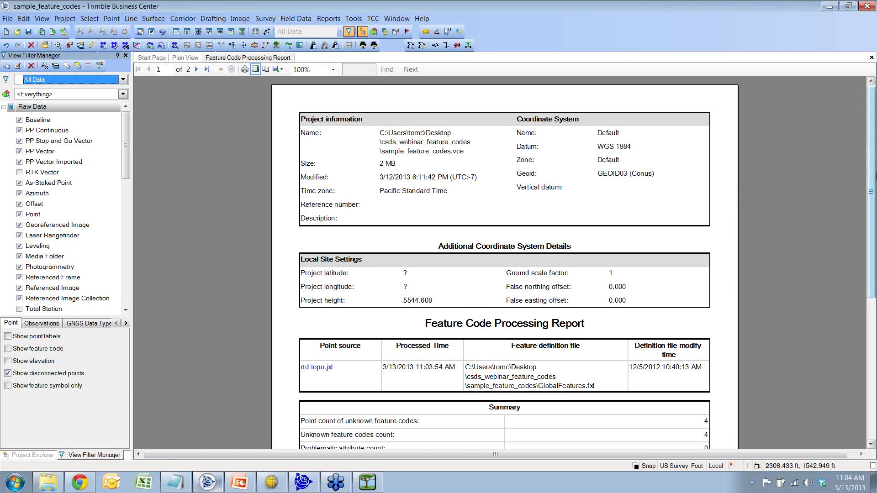
pyautogui.scroll(-3, 763, 119)
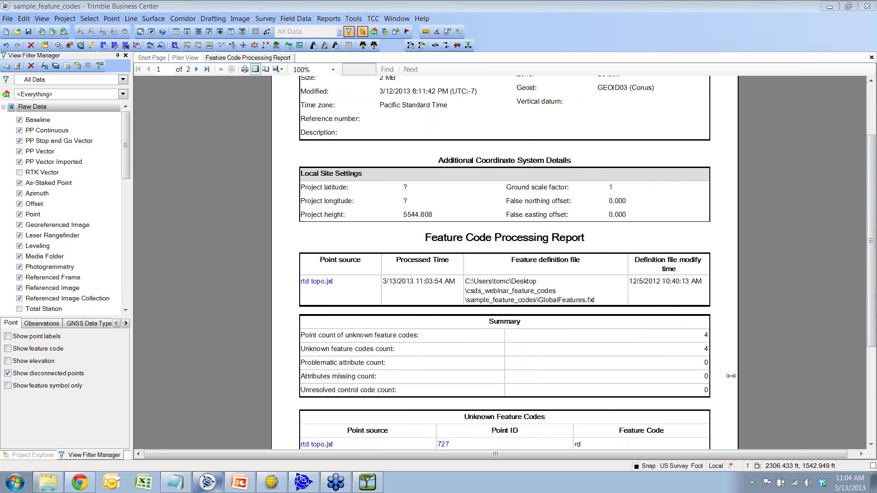
pyautogui.moveTo(874, 295); pyautogui.dragTo(875, 369)
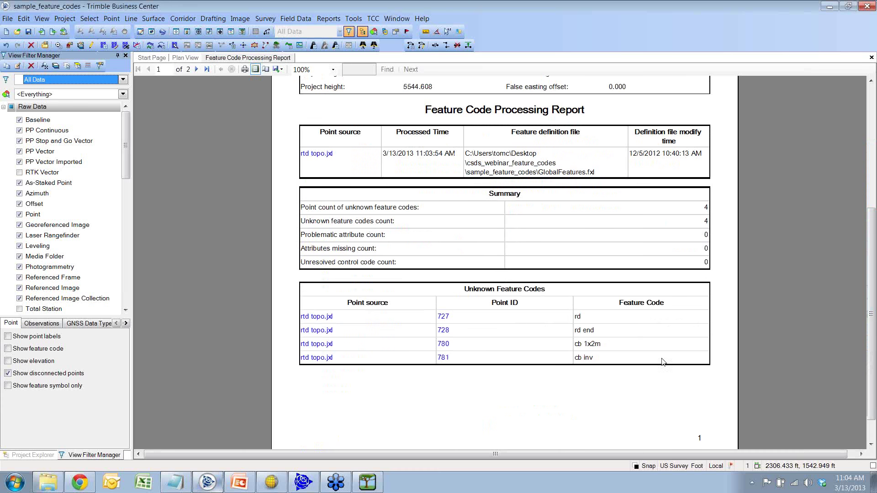
pyautogui.click(197, 69)
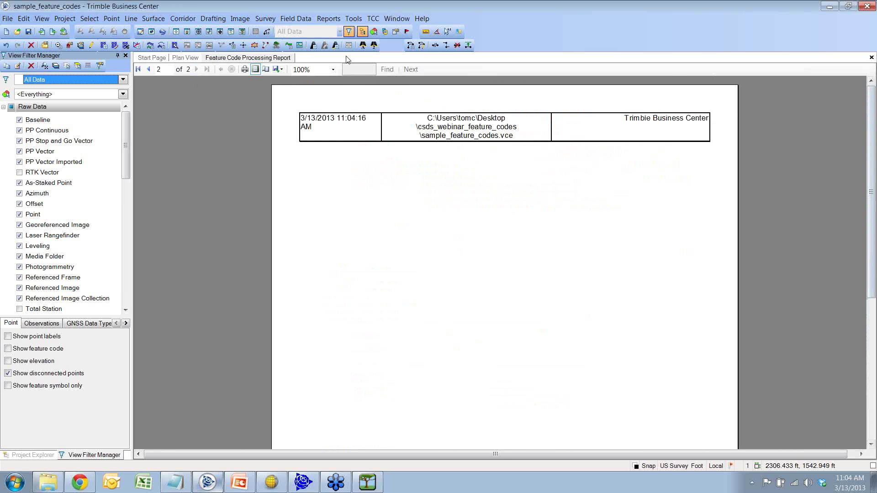
pyautogui.click(871, 57)
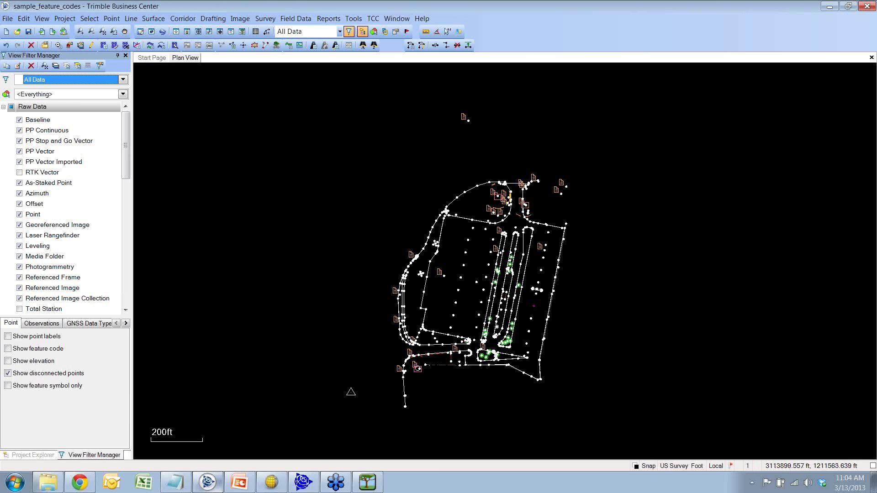
# Step: Examine the processed linework and tree symbols around the parking lot islands up close
pyautogui.moveTo(594, 256); pyautogui.dragTo(577, 250, button='middle')
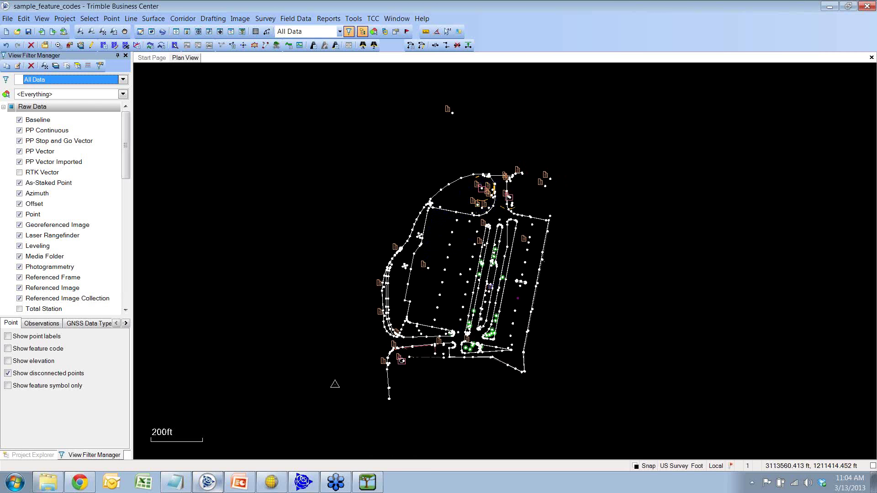
pyautogui.click(113, 31)
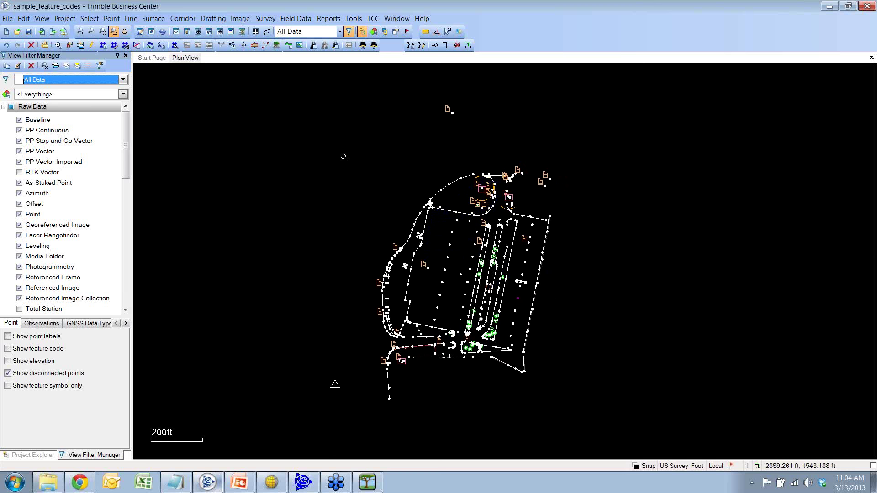
pyautogui.moveTo(464, 252); pyautogui.dragTo(511, 309)
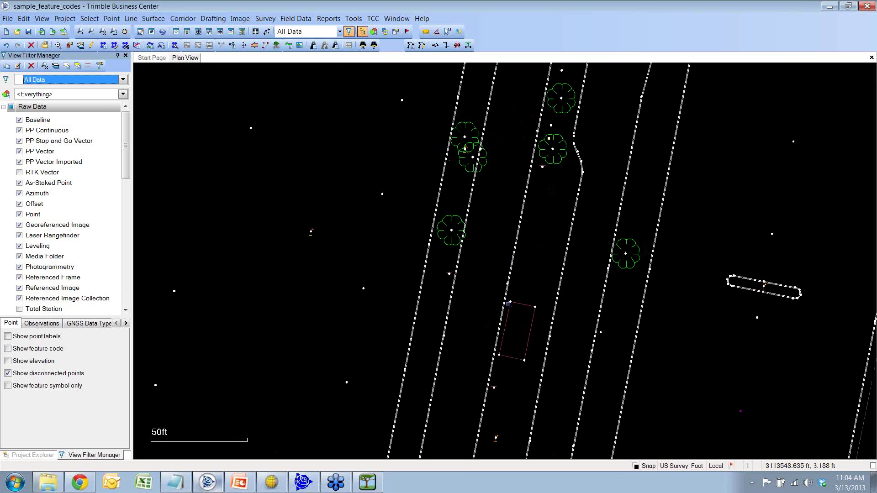
pyautogui.moveTo(522, 296)
pyautogui.mouseDown(button='middle')
pyautogui.moveTo(437, 343)
pyautogui.moveTo(375, 360)
pyautogui.mouseUp(button='middle')
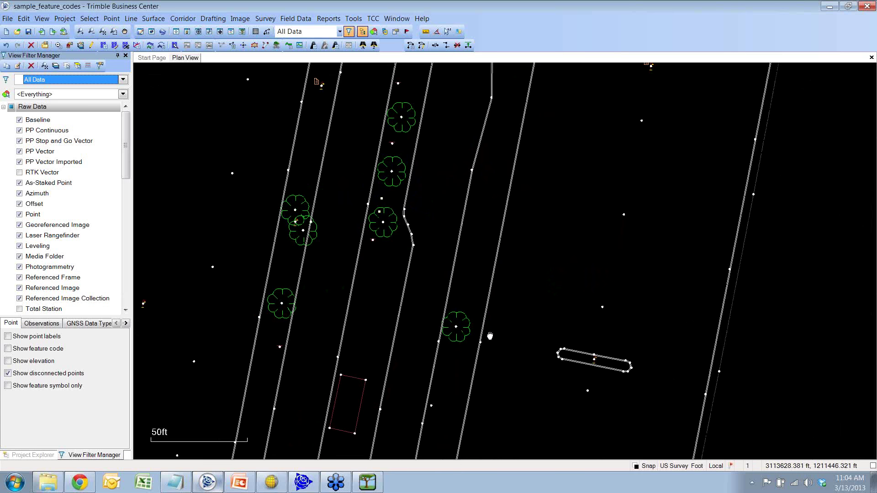
pyautogui.moveTo(489, 336)
pyautogui.mouseDown(button='middle')
pyautogui.moveTo(431, 315)
pyautogui.moveTo(408, 283)
pyautogui.mouseUp(button='middle')
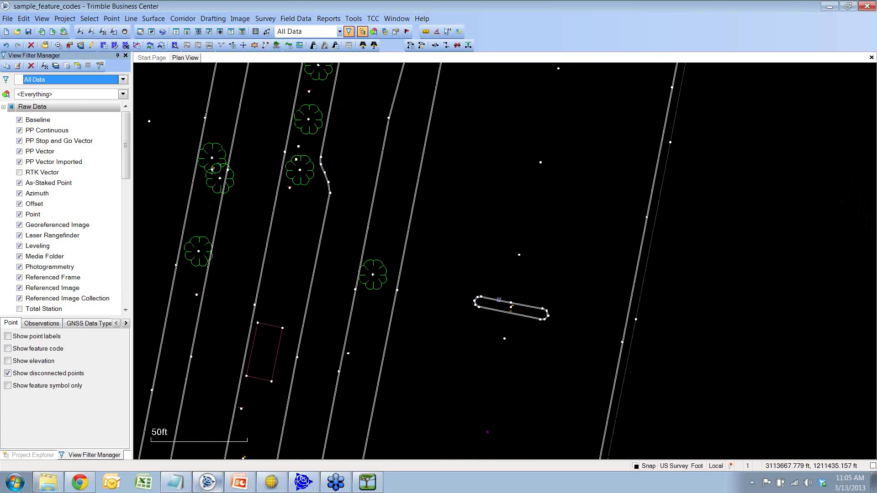
# Step: Examine the curved curb lines, tree symbols and orange linework around the entrance north of the parking islands
pyautogui.moveTo(485, 221); pyautogui.dragTo(469, 275, button='middle')
pyautogui.moveTo(505, 193); pyautogui.dragTo(500, 301, button='middle')
pyautogui.moveTo(505, 210)
pyautogui.mouseDown(button='middle')
pyautogui.moveTo(473, 332)
pyautogui.moveTo(486, 360)
pyautogui.mouseUp(button='middle')
pyautogui.moveTo(407, 230); pyautogui.dragTo(525, 241, button='middle')
pyautogui.moveTo(398, 245); pyautogui.dragTo(548, 237, button='middle')
pyautogui.moveTo(437, 239)
pyautogui.mouseDown(button='middle')
pyautogui.moveTo(458, 302)
pyautogui.moveTo(415, 349)
pyautogui.mouseUp(button='middle')
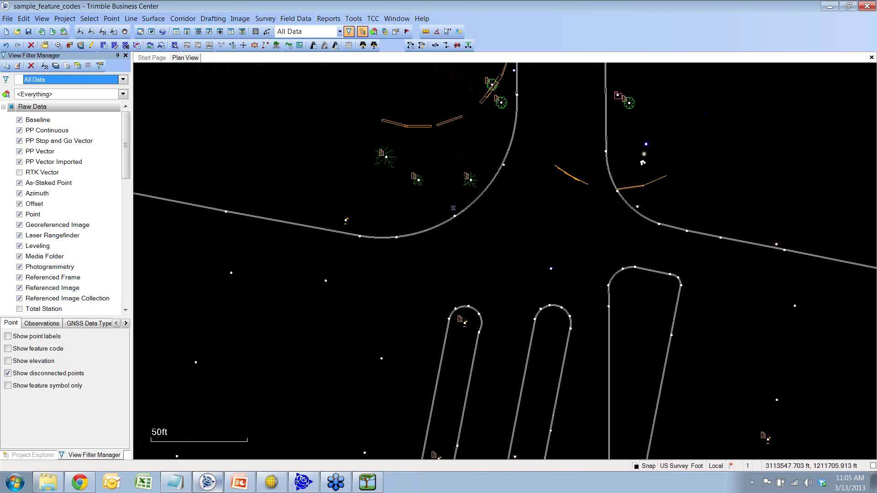
pyautogui.moveTo(500, 167); pyautogui.dragTo(493, 275, button='middle')
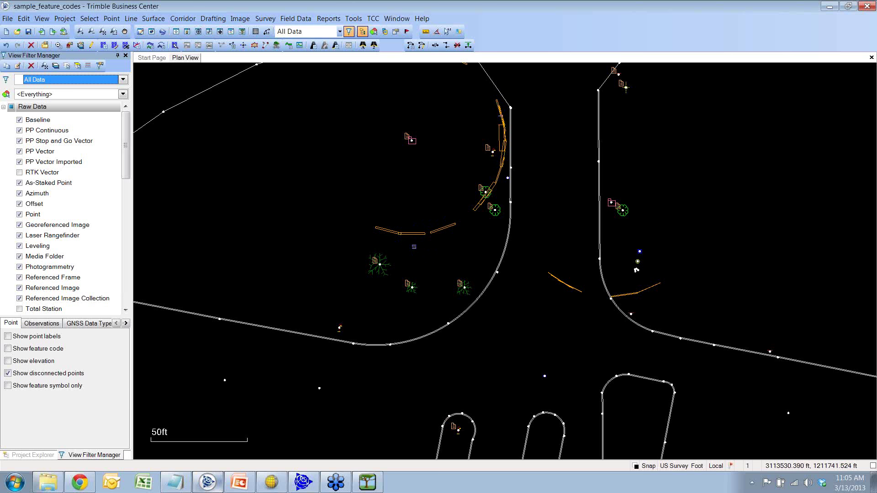
pyautogui.moveTo(413, 247); pyautogui.dragTo(421, 186)
pyautogui.moveTo(484, 329); pyautogui.dragTo(440, 265)
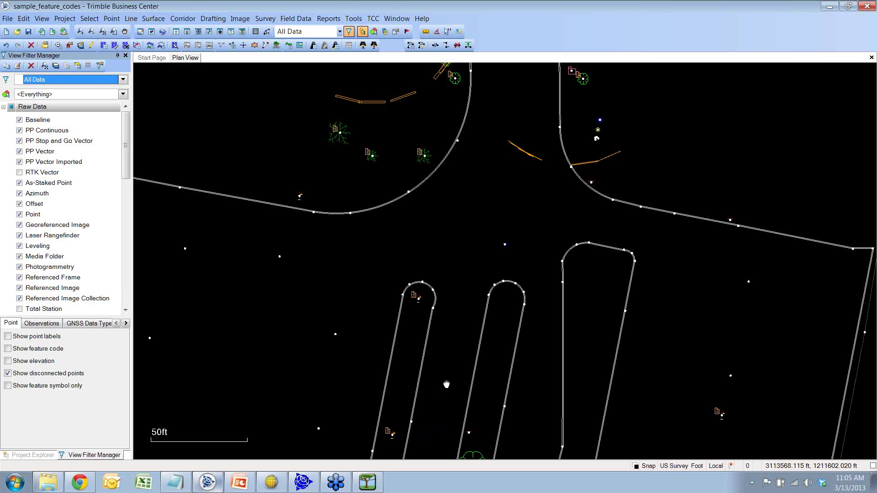
# Step: Open the photo img00021.jpg linked to the media marker east of the parking islands, and close the image viewer
pyautogui.moveTo(447, 385); pyautogui.dragTo(431, 251, button='middle')
pyautogui.moveTo(561, 304); pyautogui.dragTo(436, 299, button='middle')
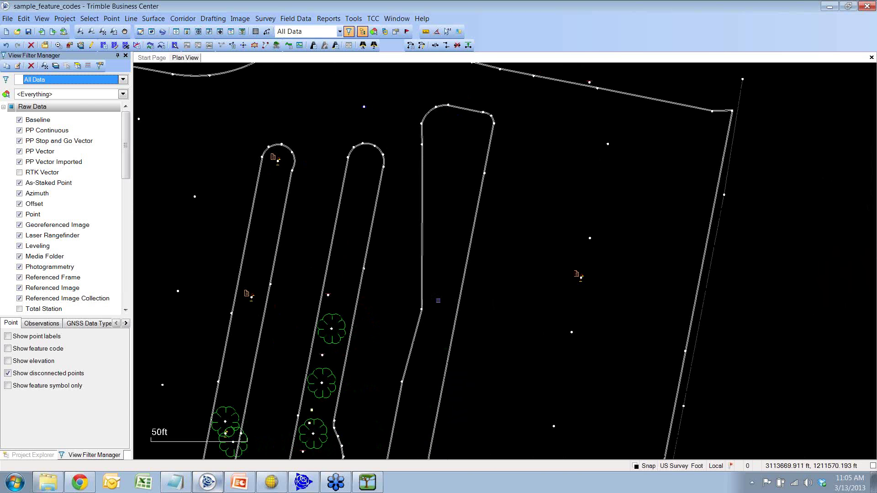
pyautogui.click(578, 276)
pyautogui.rightClick(578, 276)
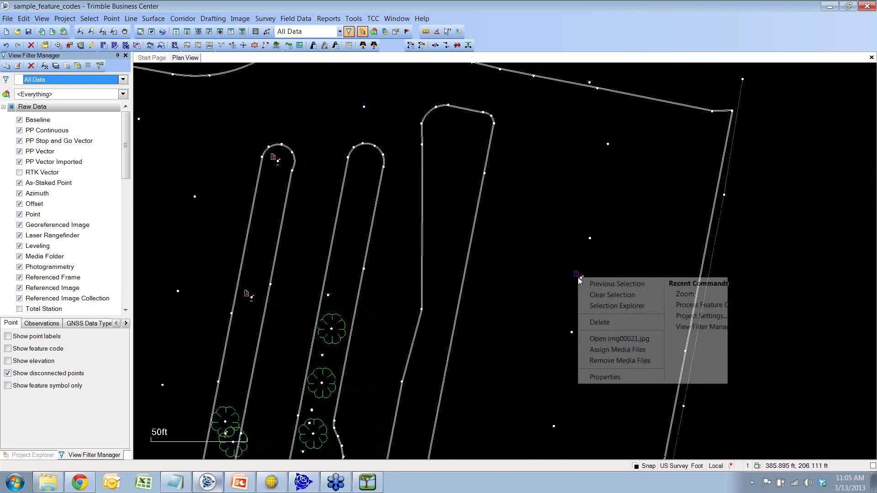
pyautogui.click(594, 346)
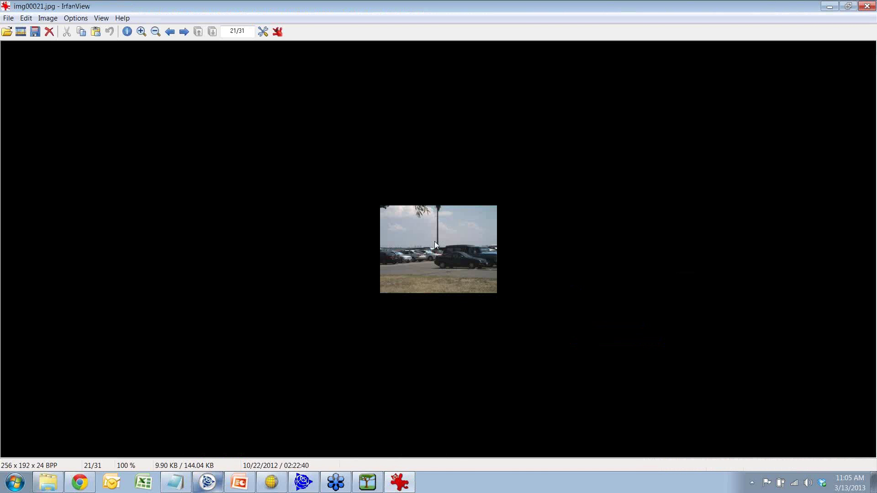
pyautogui.click(866, 6)
# Step: Examine a wider area of the processed plan, from the parking islands to the site's western boundary
pyautogui.moveTo(539, 313); pyautogui.dragTo(652, 109, button='middle')
pyautogui.moveTo(552, 267)
pyautogui.mouseDown(button='middle')
pyautogui.moveTo(554, 170)
pyautogui.moveTo(532, 175)
pyautogui.moveTo(512, 164)
pyautogui.mouseUp(button='middle')
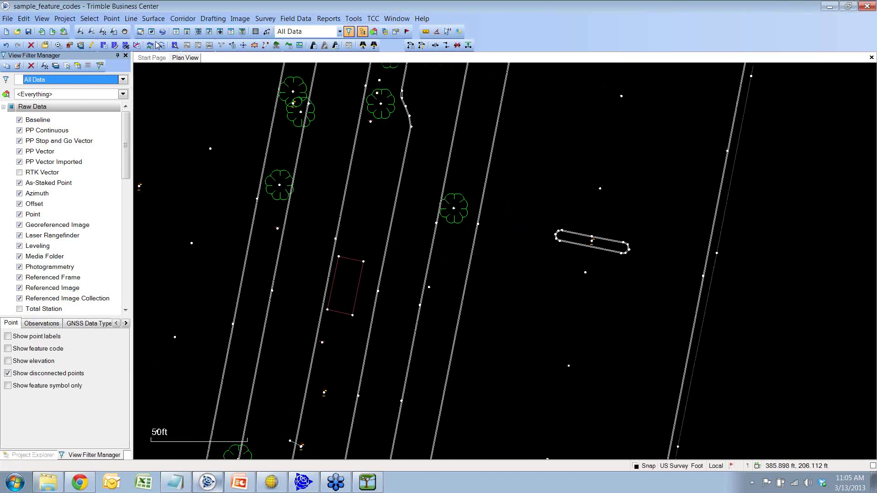
pyautogui.click(92, 31)
pyautogui.click(94, 34)
pyautogui.click(94, 35)
pyautogui.click(94, 34)
pyautogui.click(94, 34)
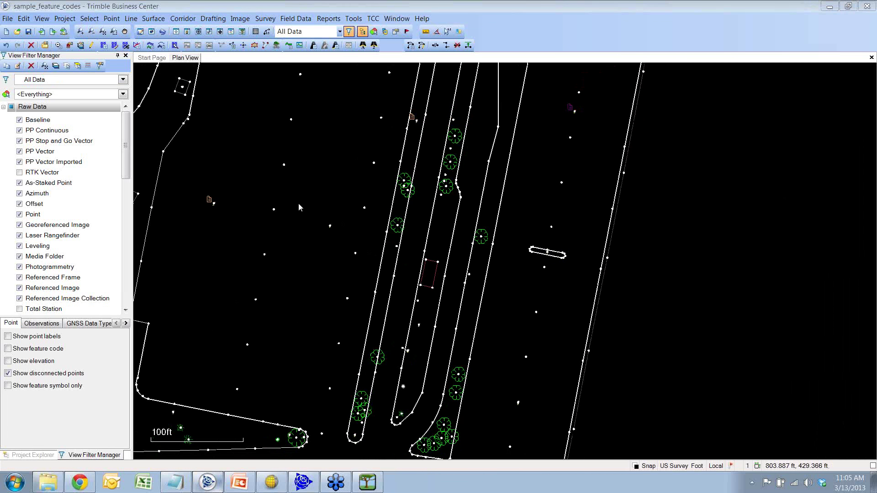
pyautogui.moveTo(358, 257); pyautogui.dragTo(543, 335, button='middle')
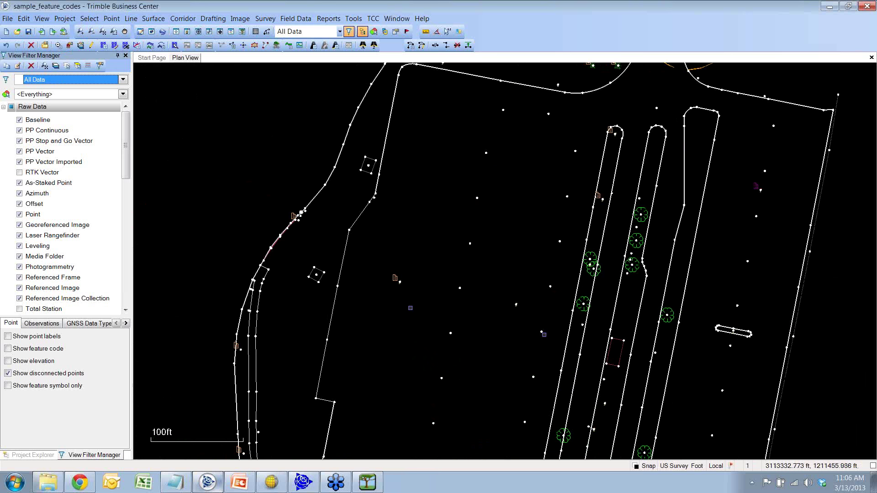
# Step: Open the photo img00004.jpg linked to the media marker in the open lot west of the parking islands, and close the image viewer
pyautogui.rightClick(394, 279)
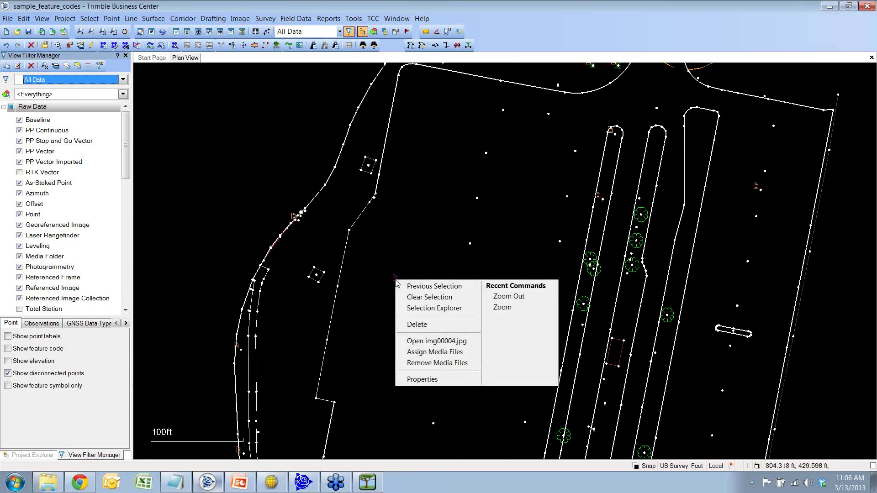
pyautogui.click(420, 342)
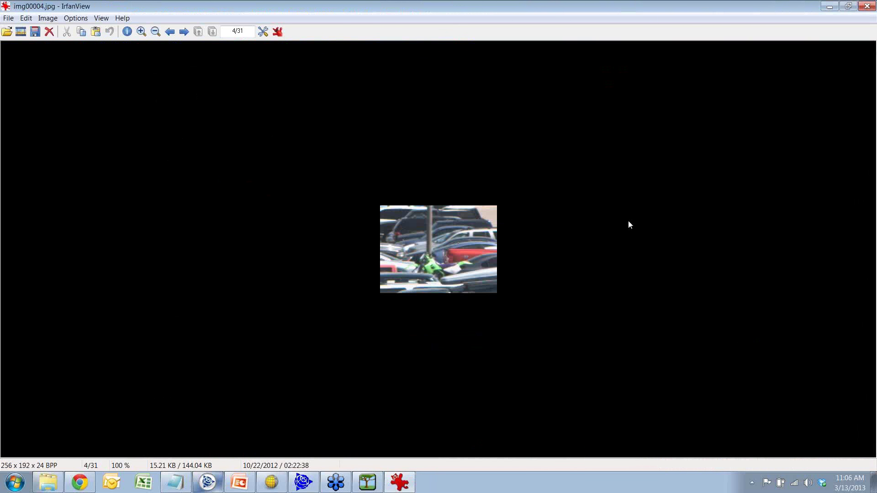
pyautogui.click(866, 6)
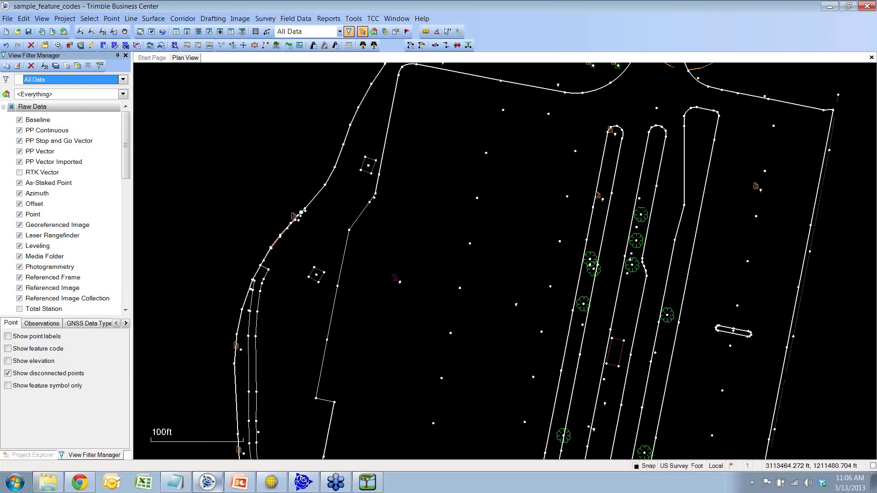
# Step: Open the photo img20080716t093925.jpg linked to the media marker on the curb south of the parking lot, and close the image viewer
pyautogui.moveTo(445, 345)
pyautogui.mouseDown(button='middle')
pyautogui.moveTo(322, 208)
pyautogui.moveTo(368, 123)
pyautogui.mouseUp(button='middle')
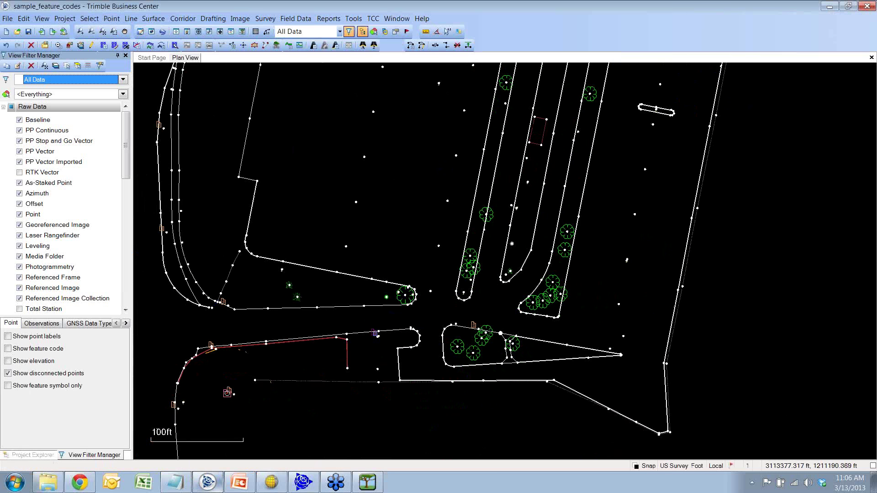
pyautogui.rightClick(376, 337)
pyautogui.click(410, 397)
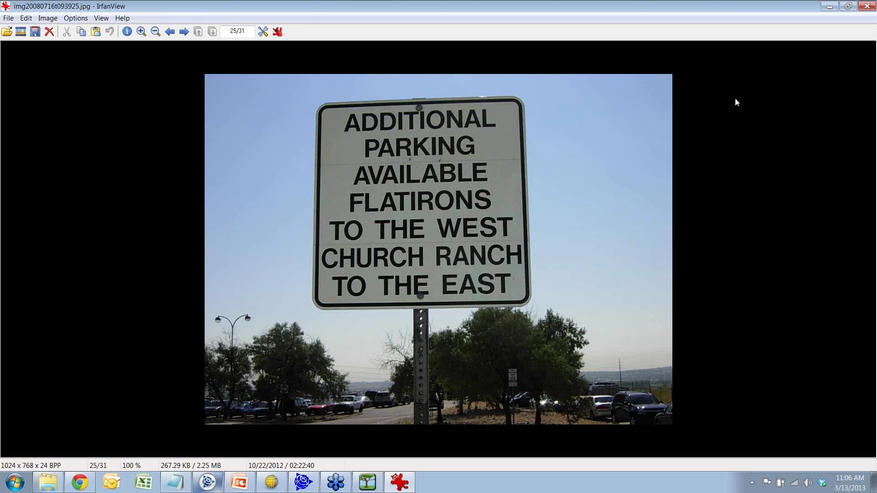
pyautogui.click(866, 7)
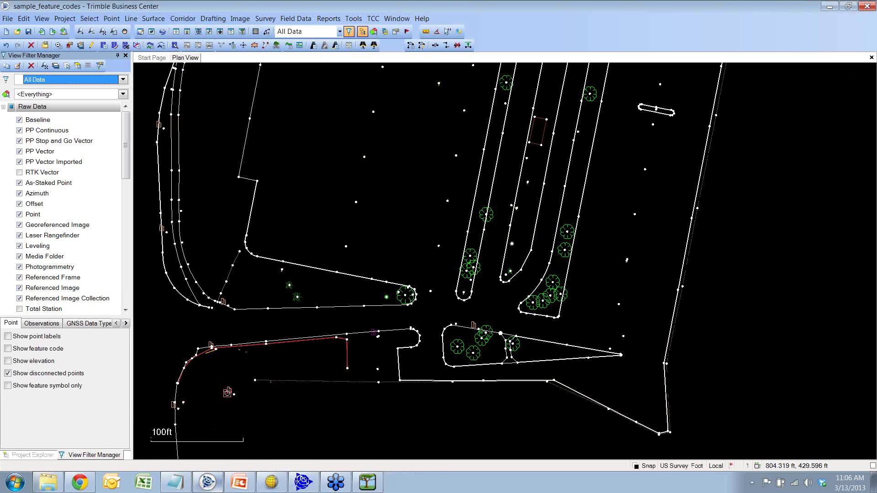
# Step: Close the View Filter Manager and expand the project's list of points in the Project Explorer
pyautogui.click(125, 55)
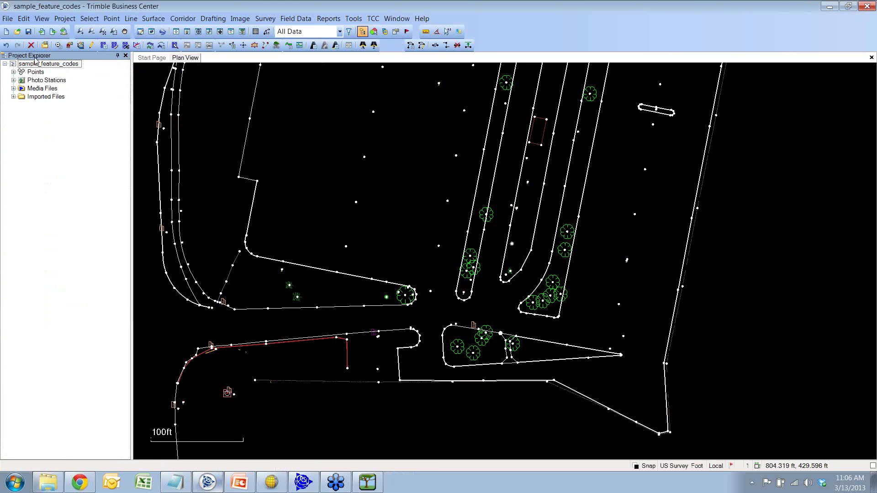
pyautogui.click(42, 19)
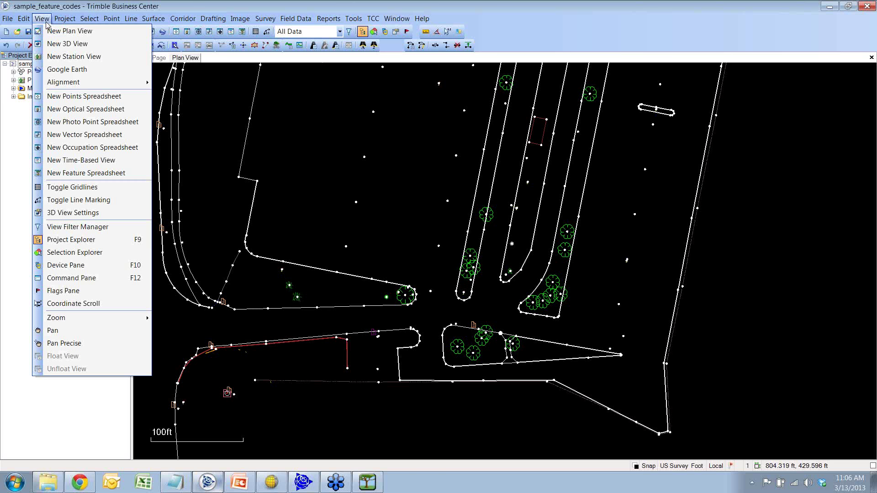
pyautogui.click(1, 212)
pyautogui.click(14, 72)
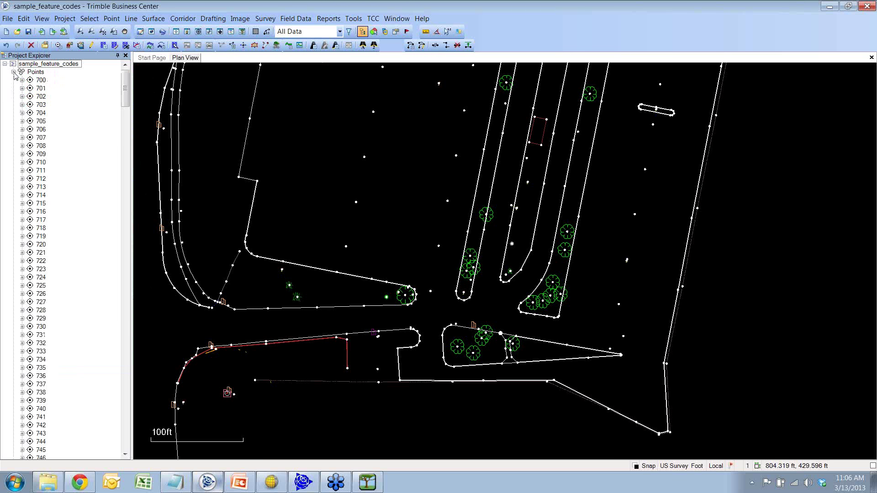
# Step: Examine the commands for assigning and removing media files on points 713 and 706, leaving the points as they are
pyautogui.click(40, 188)
pyautogui.rightClick(40, 192)
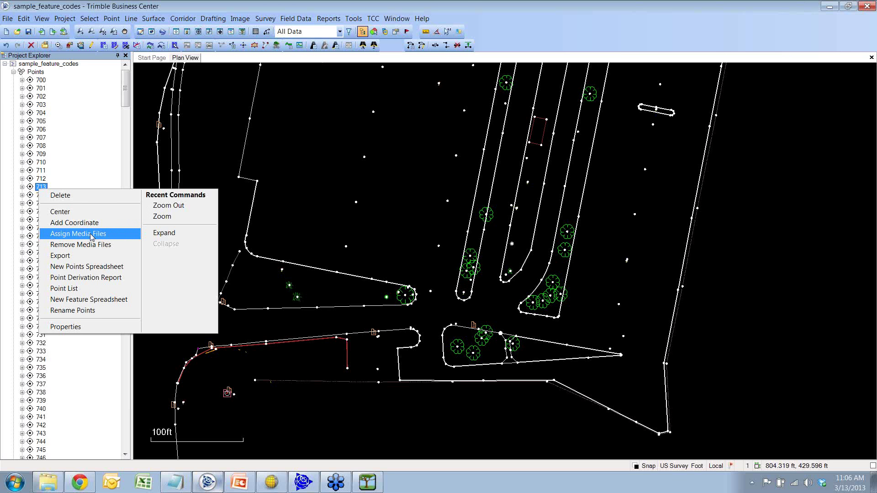
pyautogui.click(45, 131)
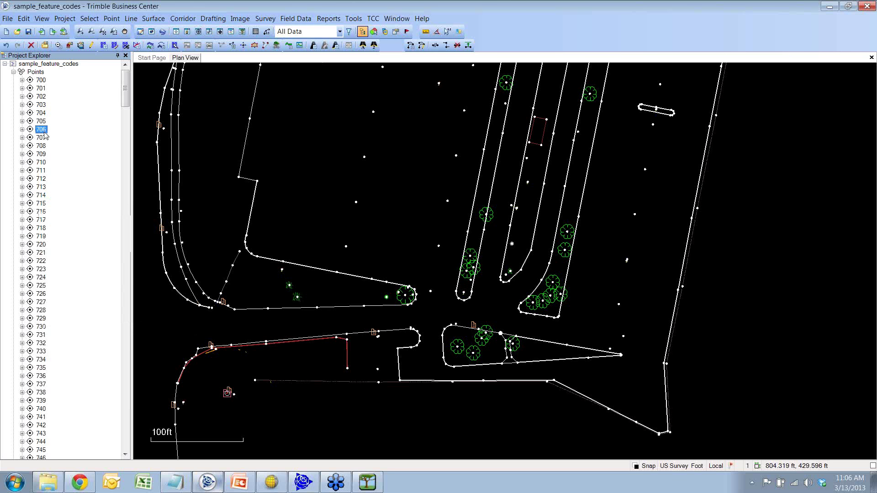
pyautogui.rightClick(44, 132)
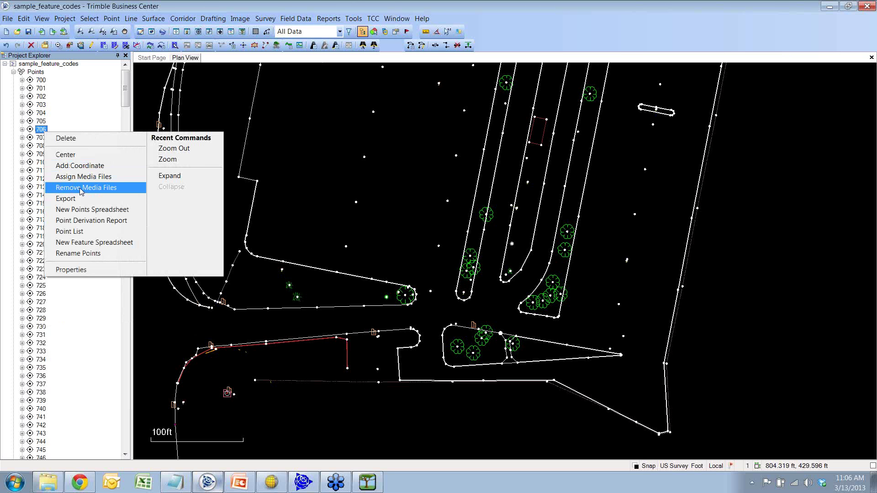
pyautogui.click(87, 318)
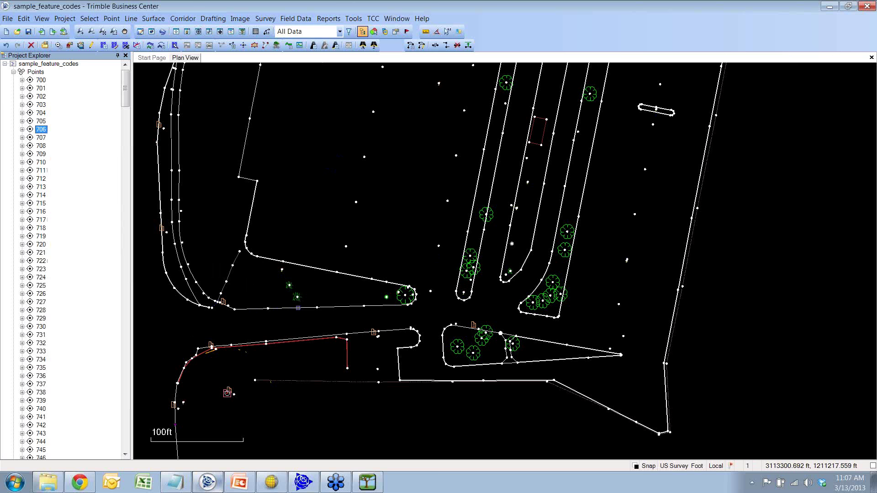
pyautogui.rightClick(45, 136)
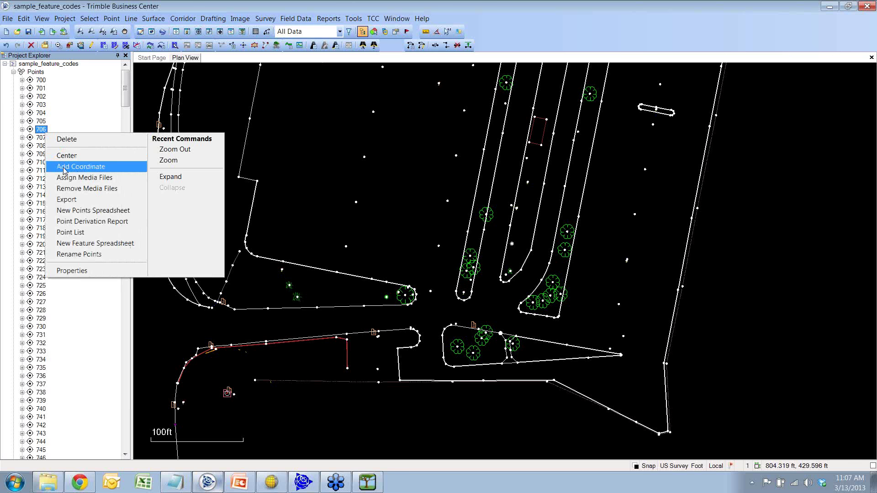
pyautogui.click(70, 292)
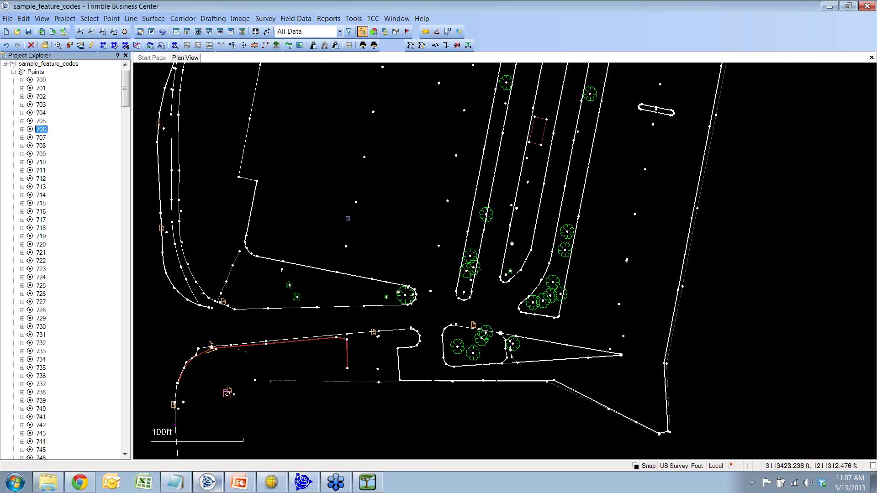
# Step: Select all objects in the project and start the Export command, keeping the project open
pyautogui.click(409, 239)
pyautogui.hotkey('ctrl', 'a')
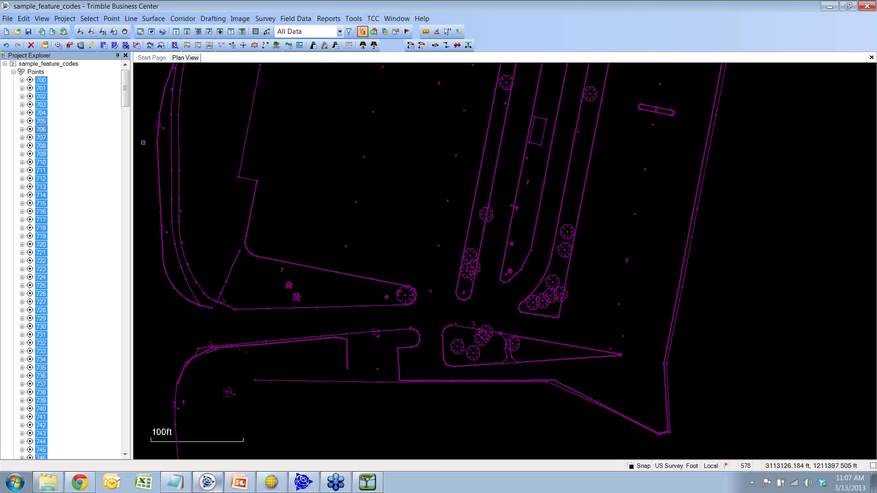
pyautogui.click(8, 19)
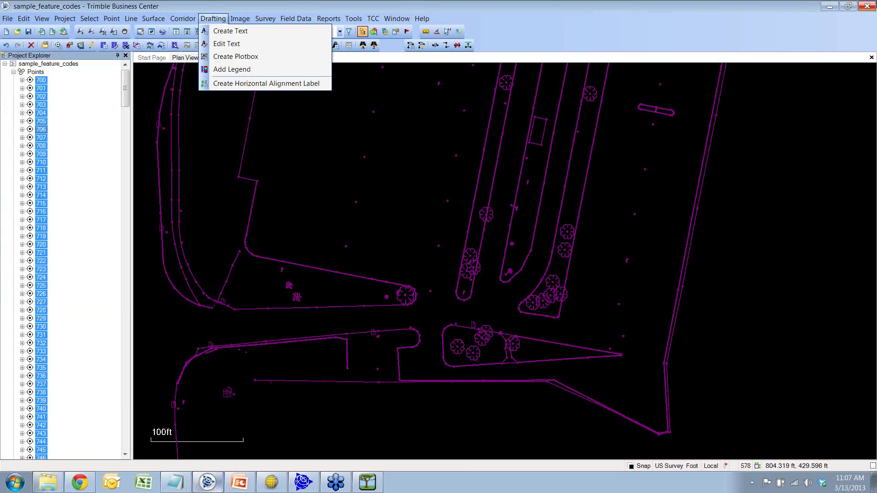
pyautogui.click(866, 6)
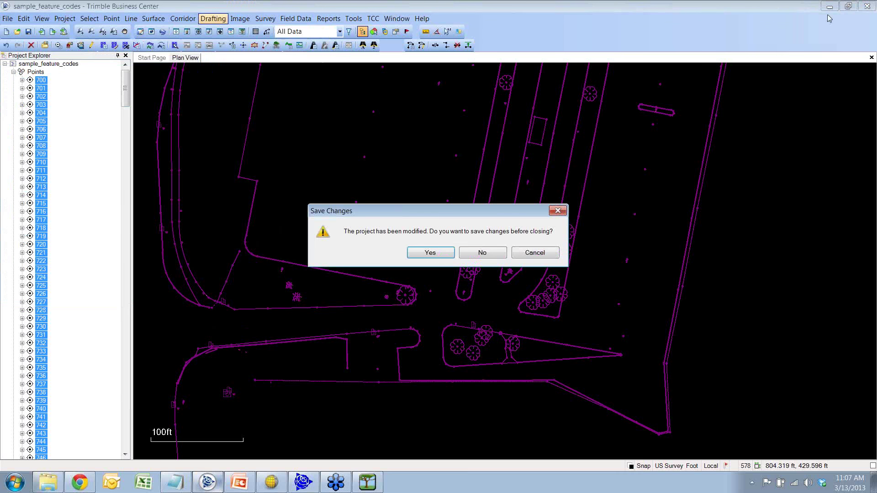
pyautogui.click(556, 257)
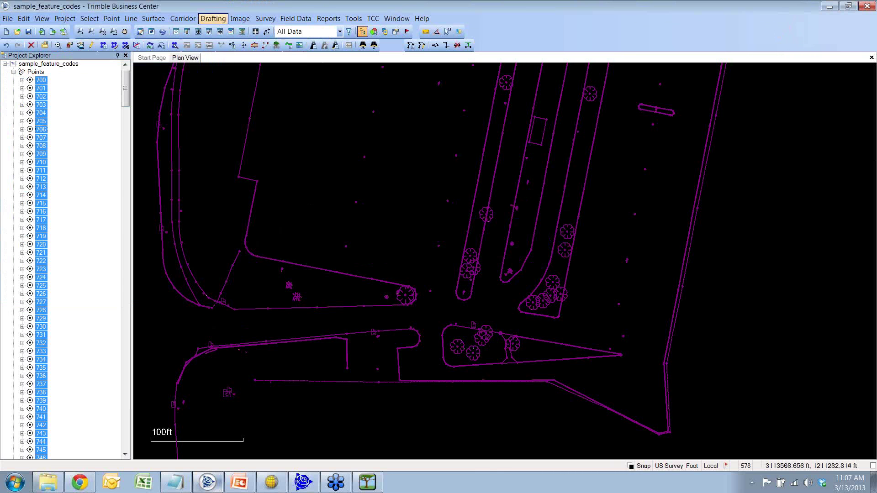
pyautogui.click(52, 32)
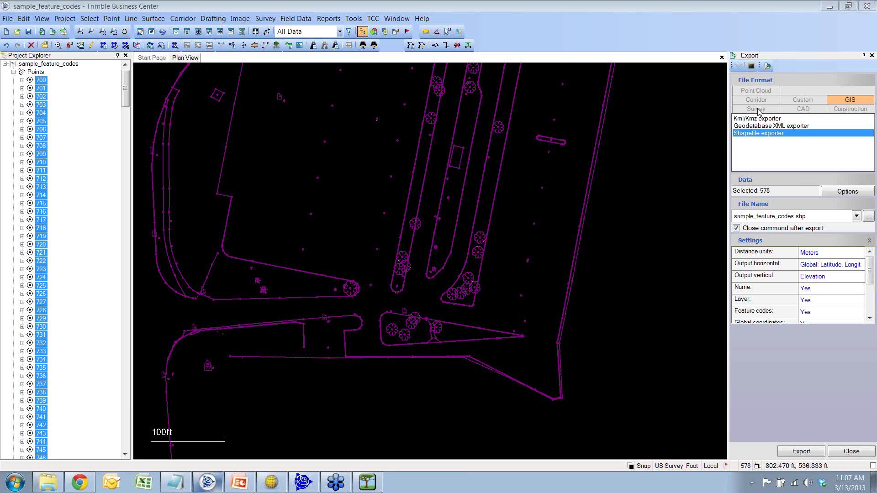
# Step: Review the CAD export formats, going through the DXF, DWG and SketchUp exporters
pyautogui.click(791, 112)
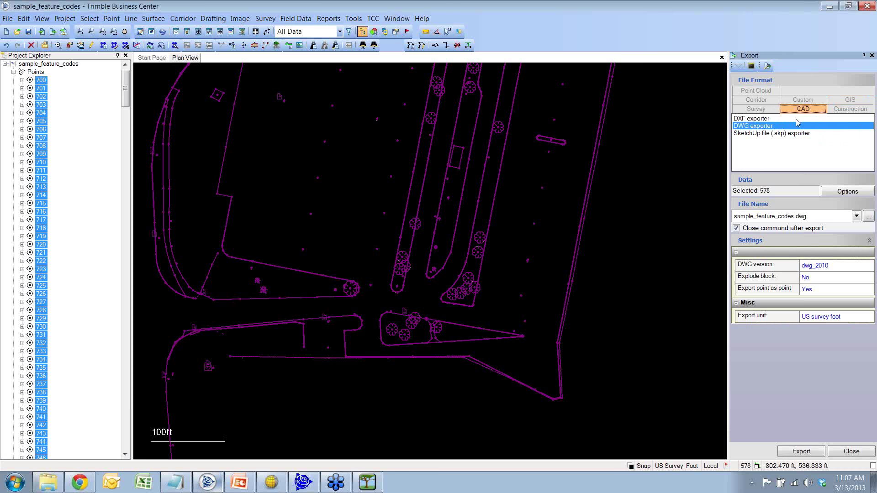
pyautogui.click(769, 120)
pyautogui.click(764, 126)
pyautogui.click(762, 134)
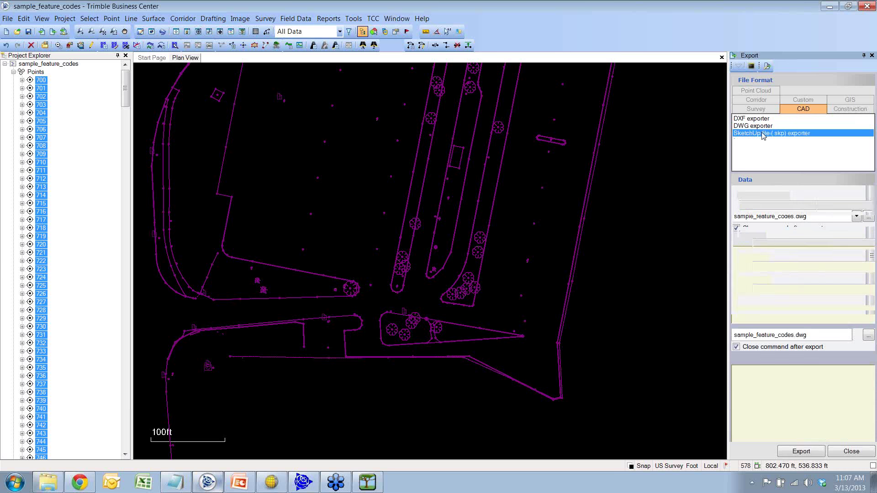
# Step: Review the Kml/Kmz and Geodatabase XML exporters among the GIS formats, and choose the Shapefile exporter
pyautogui.click(831, 101)
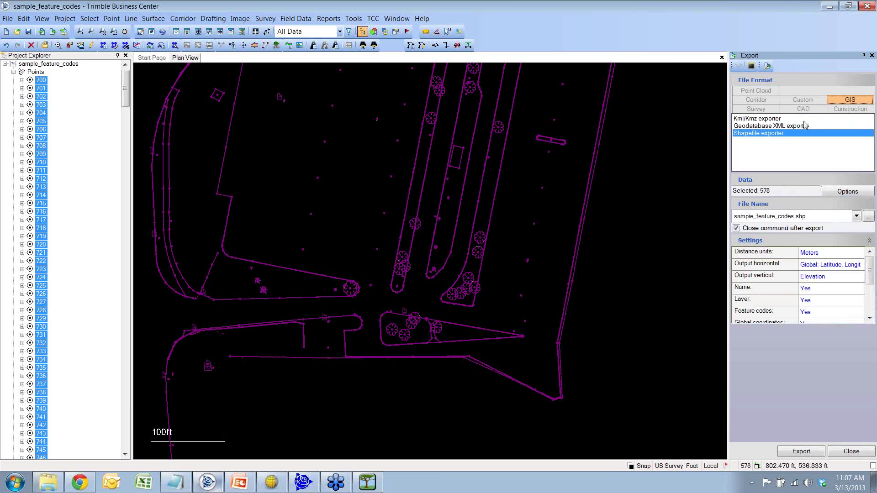
pyautogui.click(779, 120)
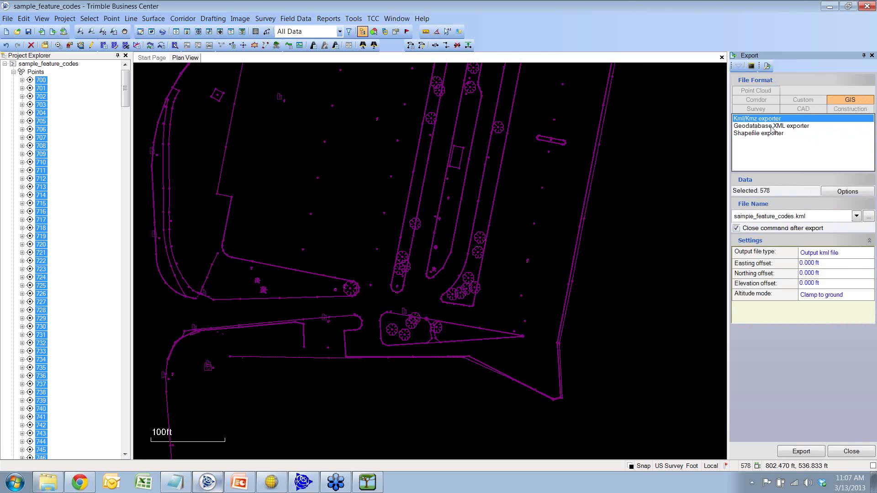
pyautogui.click(771, 127)
pyautogui.click(768, 137)
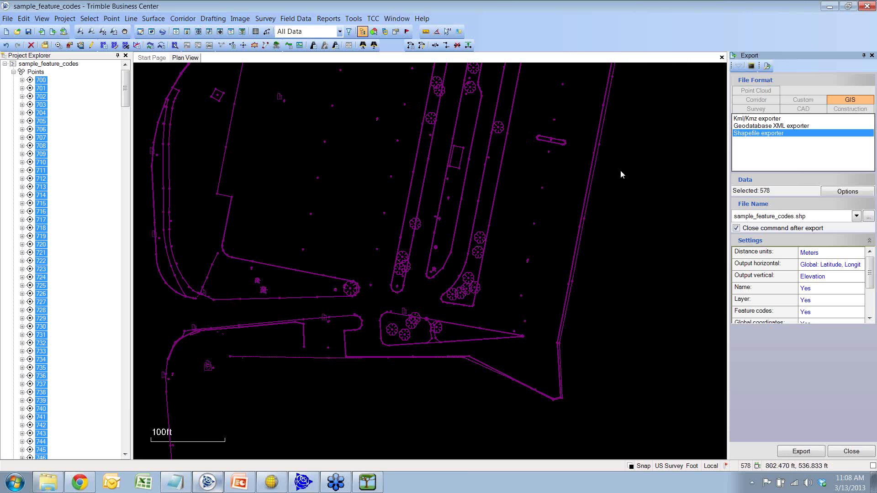
# Step: Set the shapefile's distance units to US Survey Foot and its output to sample_feature_codes.shp in the sample_feature_codes folder
pyautogui.click(832, 254)
pyautogui.click(826, 276)
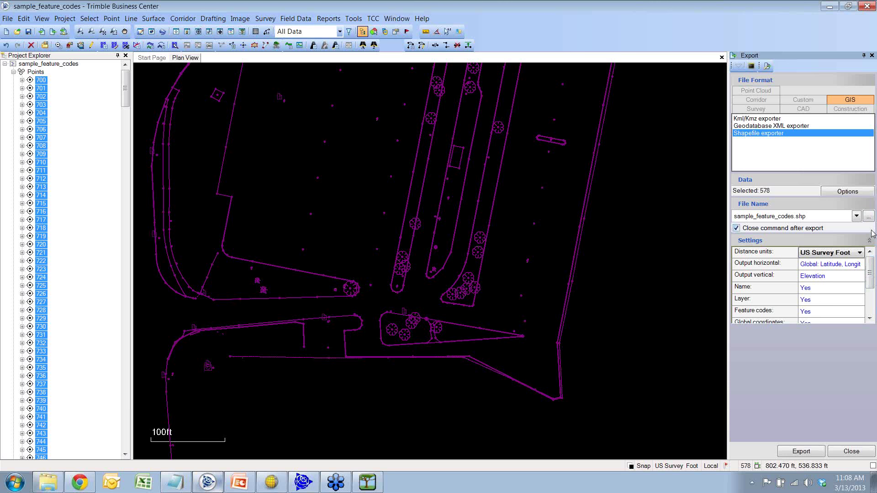
pyautogui.click(868, 216)
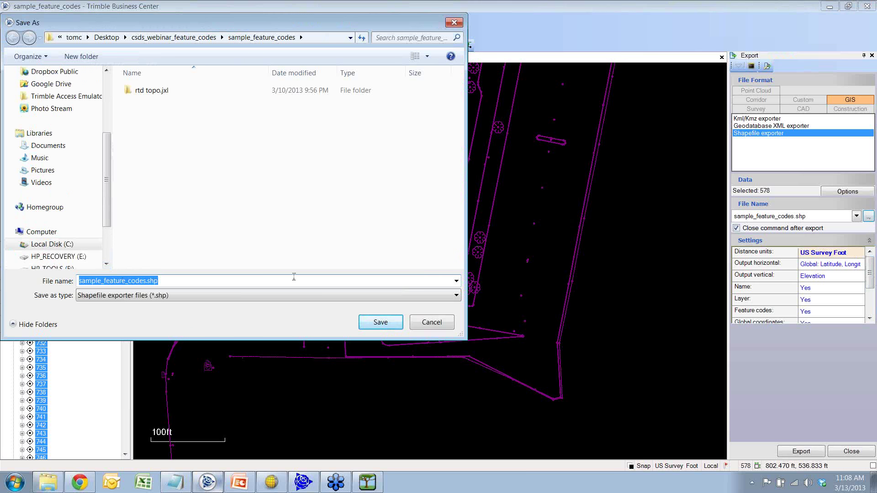
pyautogui.click(368, 323)
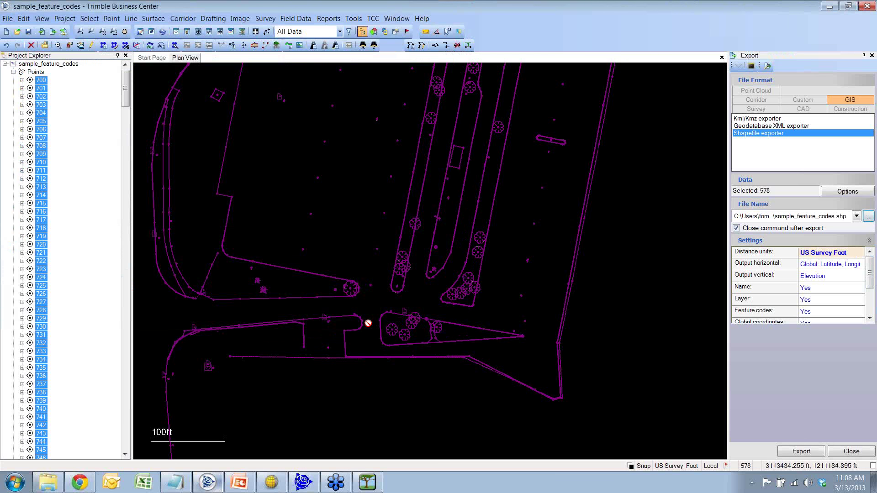
# Step: Try to export the selected data as a shapefile, and dismiss the message that follows
pyautogui.click(795, 454)
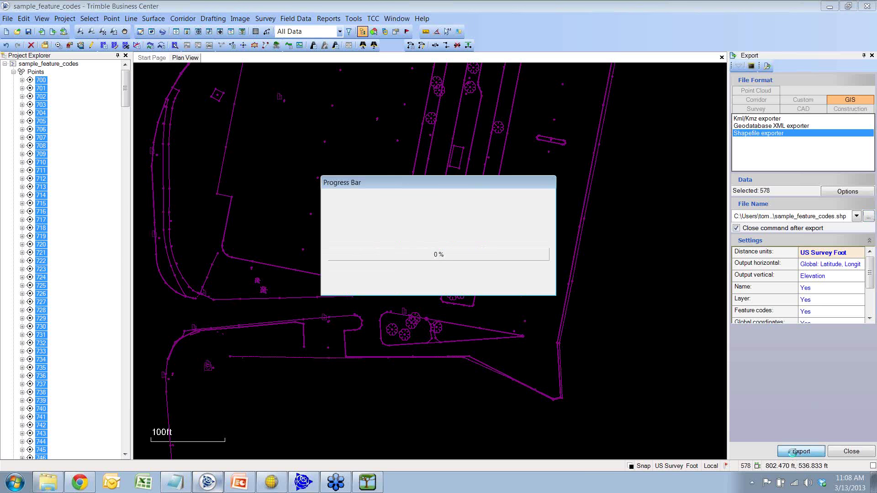
pyautogui.moveTo(476, 214); pyautogui.dragTo(453, 236)
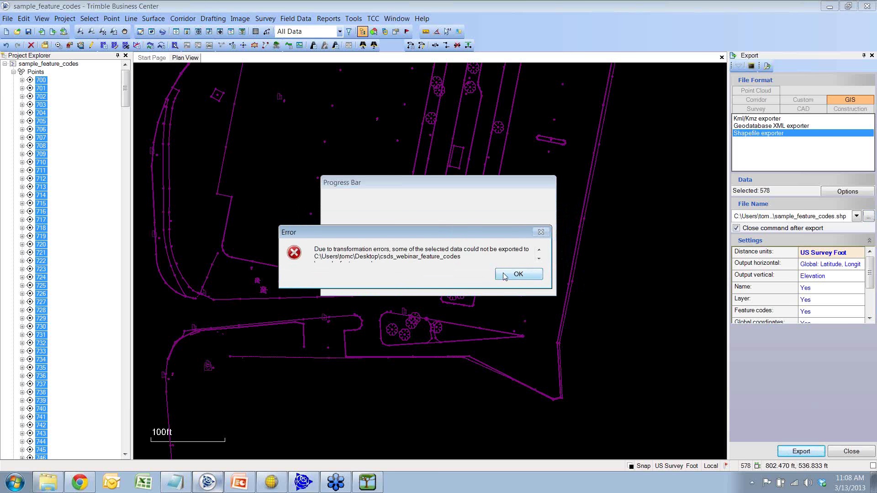
pyautogui.click(518, 274)
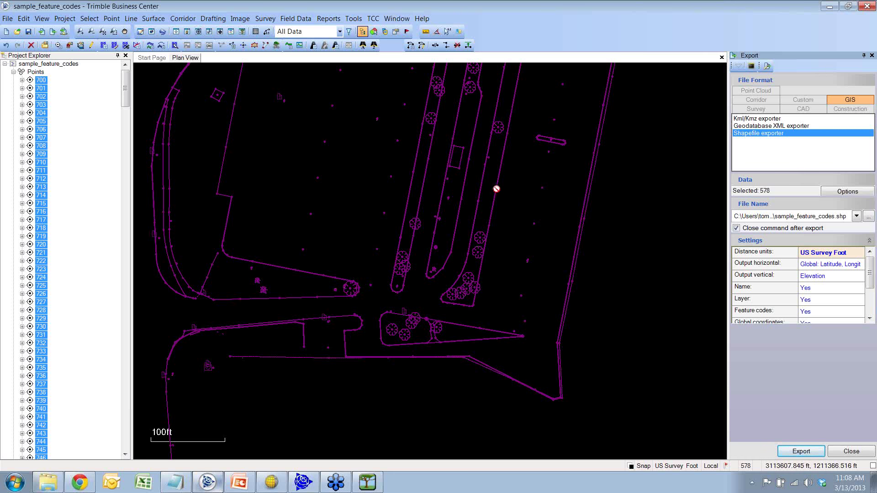
# Step: Set the shapefile's distance units to Meters and close the Export command without running it
pyautogui.moveTo(409, 205); pyautogui.dragTo(409, 302, button='middle')
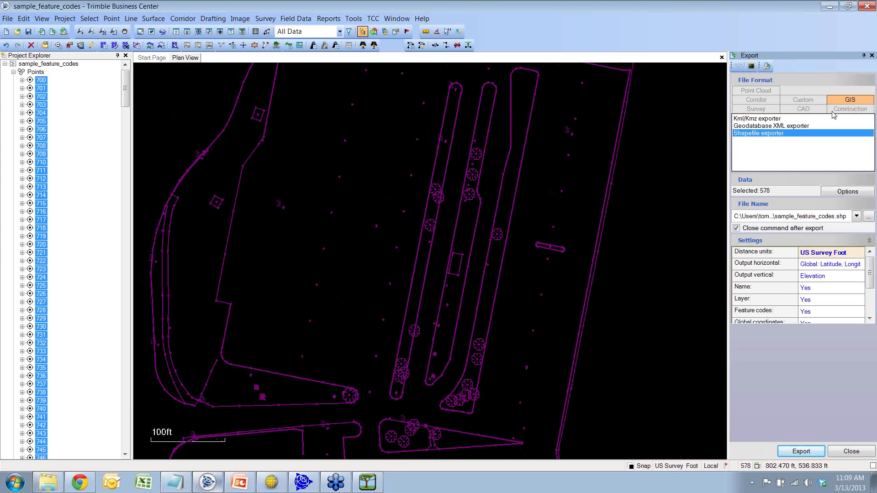
pyautogui.click(816, 253)
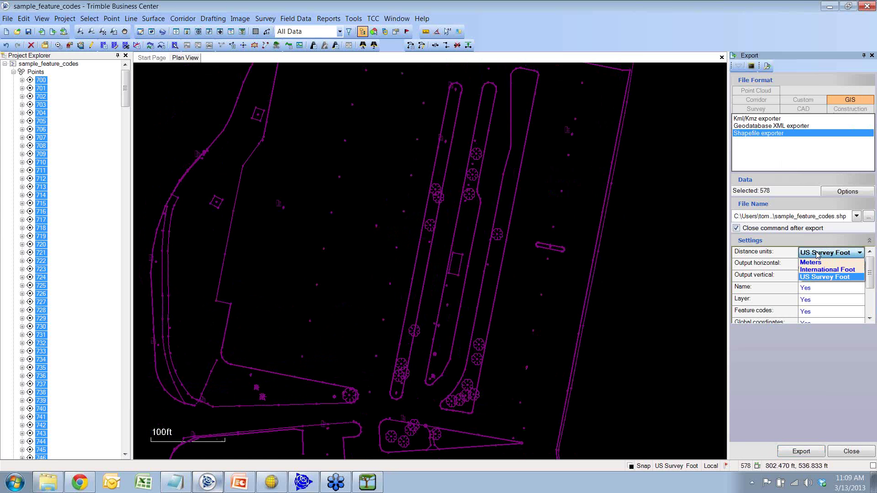
pyautogui.click(811, 262)
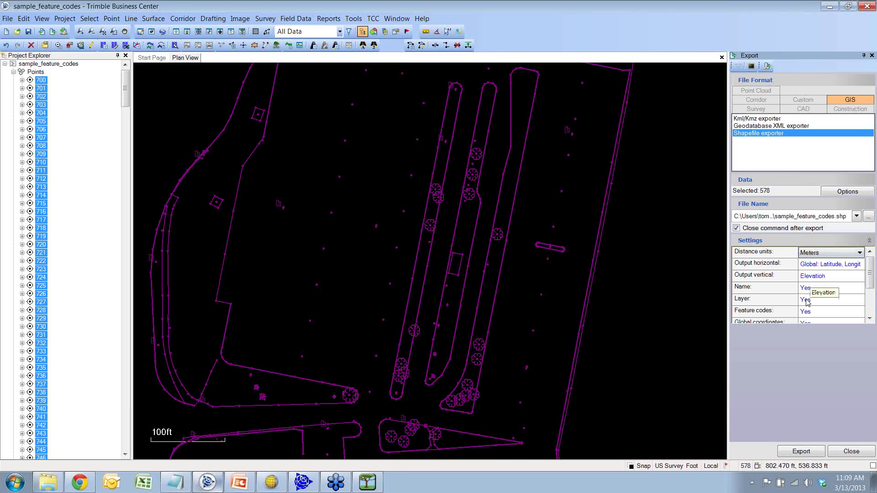
pyautogui.click(841, 453)
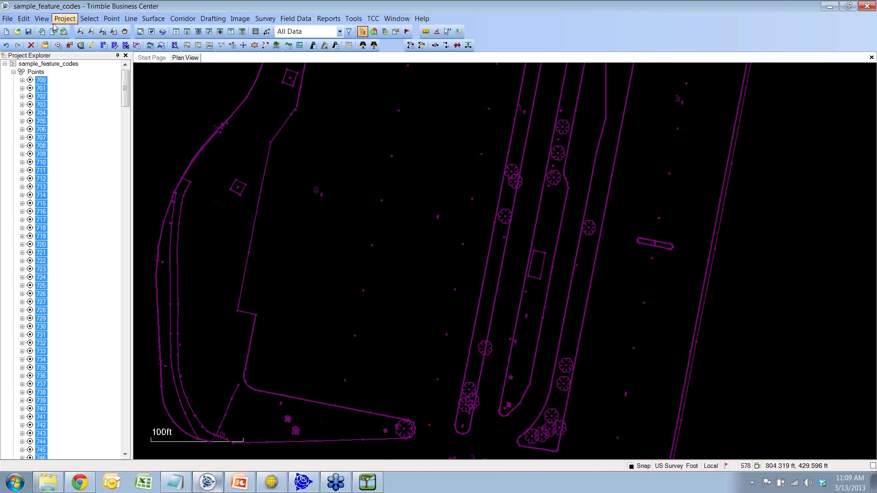
pyautogui.click(8, 19)
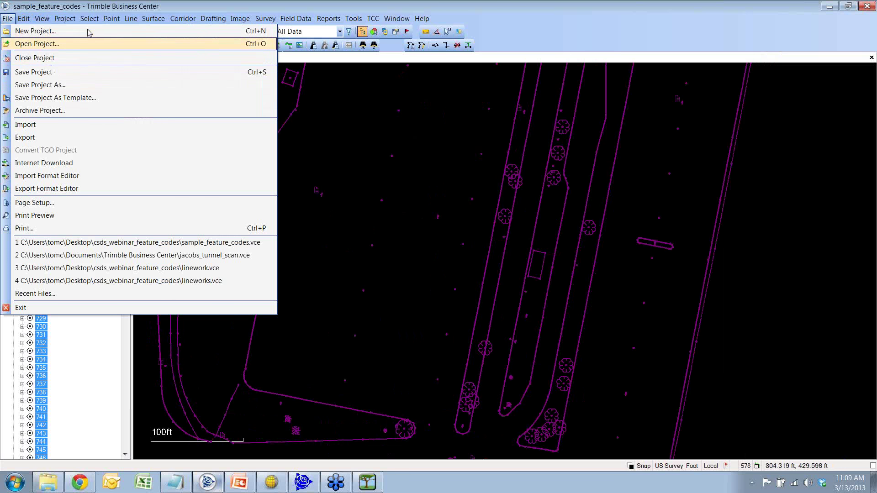
pyautogui.click(109, 6)
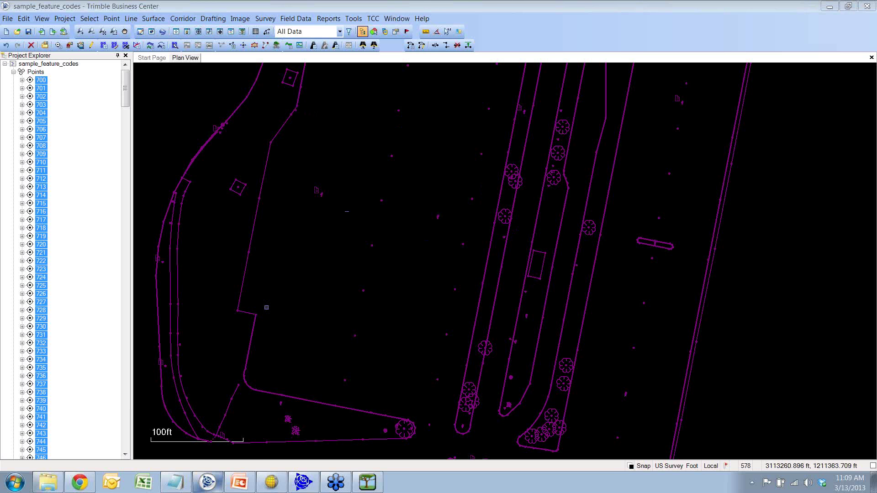
# Step: Switch to PowerPoint and start the slide show from the slide "Live Demo: Processing Features in TBC"
pyautogui.click(249, 488)
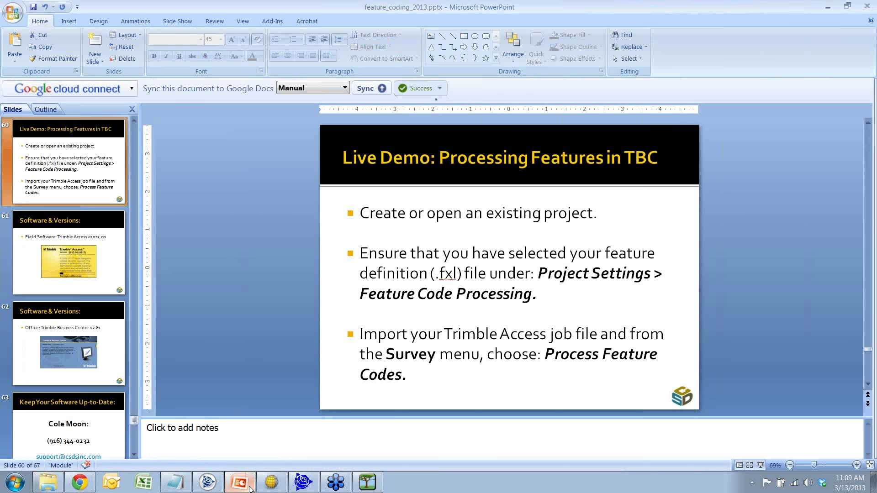
pyautogui.hotkey('shift', 'F5')
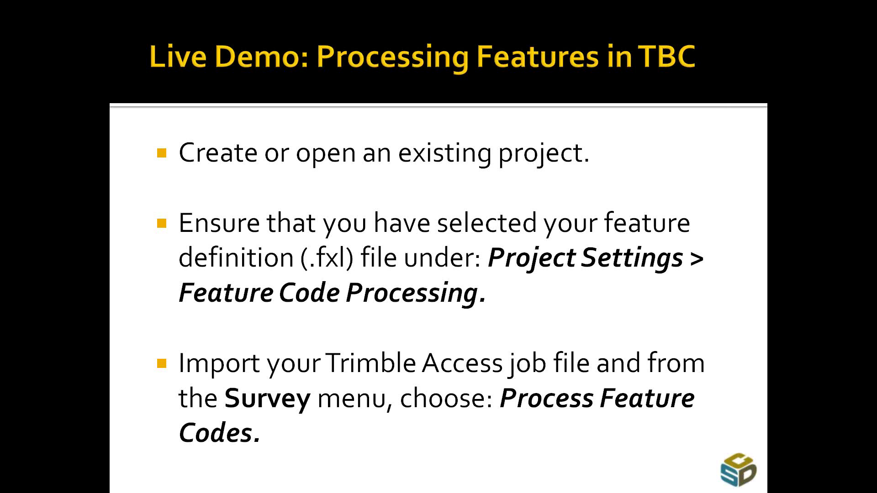